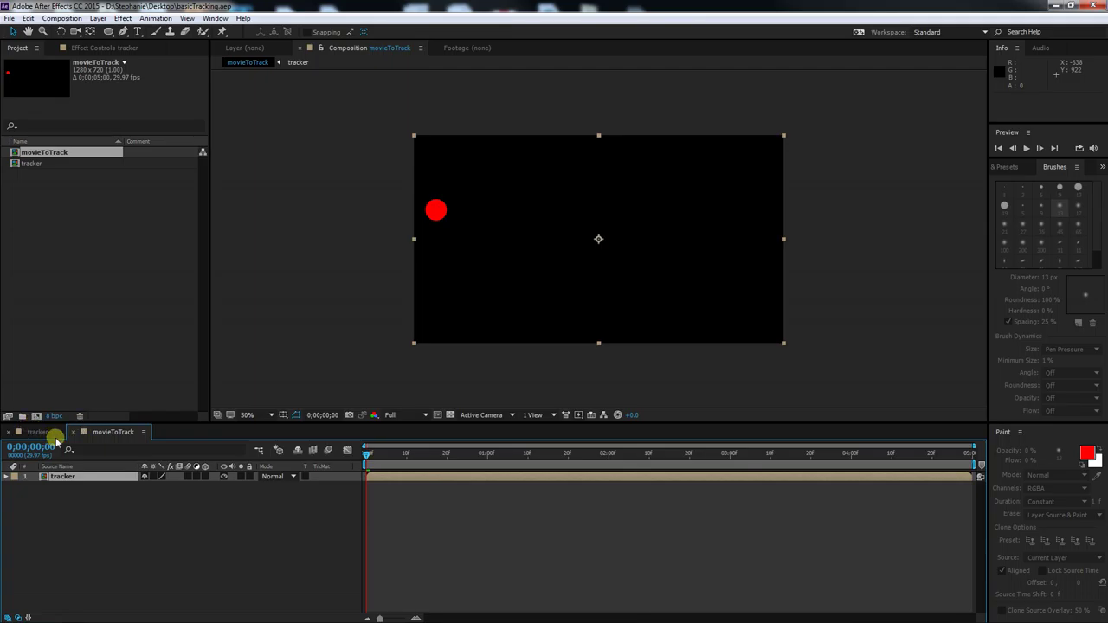
In the tracker comp, select the red circle's Shape Layer 1 and scrub time to view its curved path.
{"action": "left_click", "coordinate": [36, 433]}
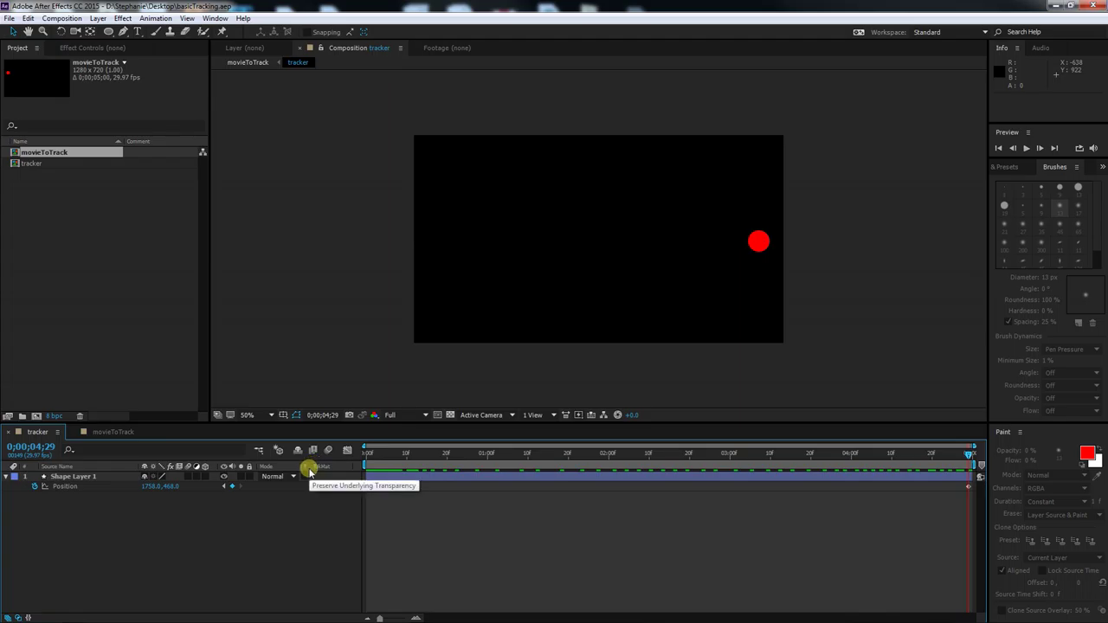
{"action": "left_click", "coordinate": [755, 243]}
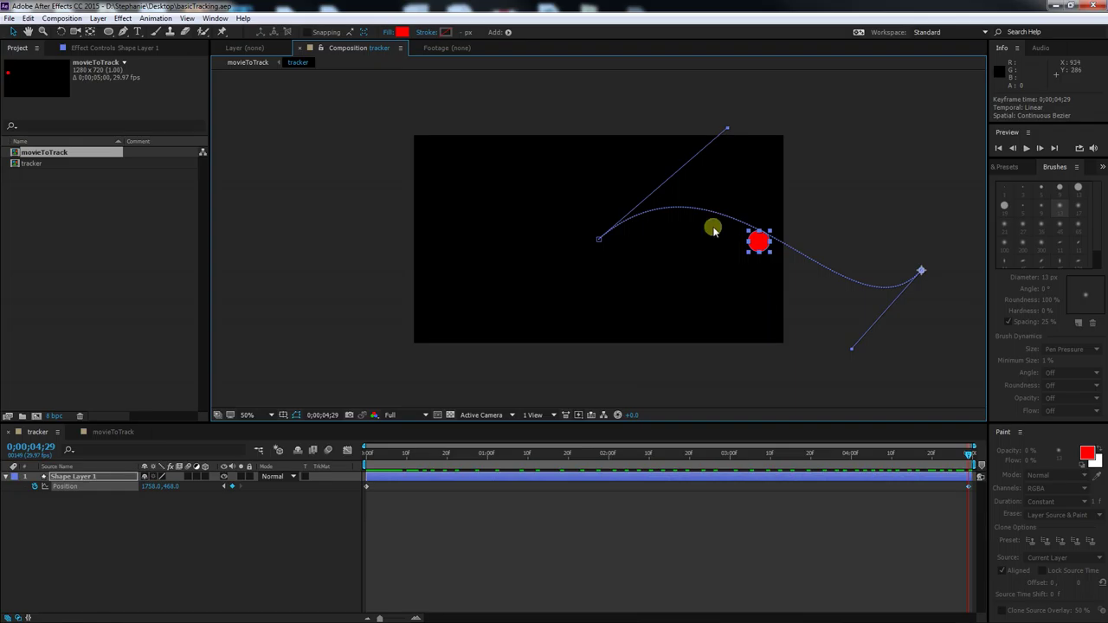
{"action": "left_click_drag", "start_coordinate": [416, 455], "coordinate": [205, 445]}
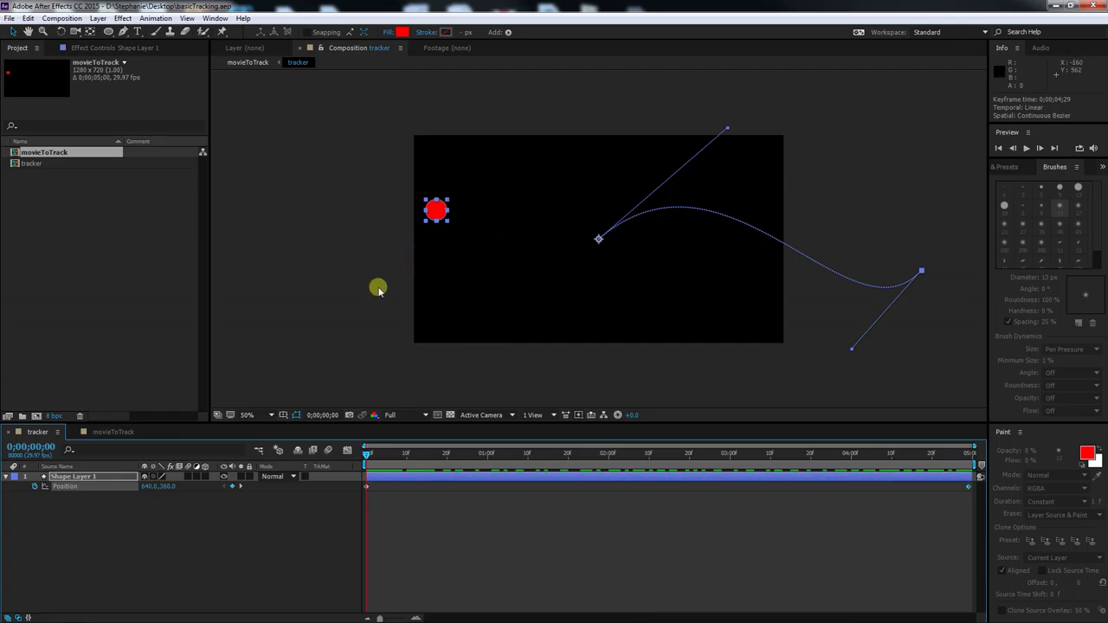
{"action": "left_click", "coordinate": [343, 314]}
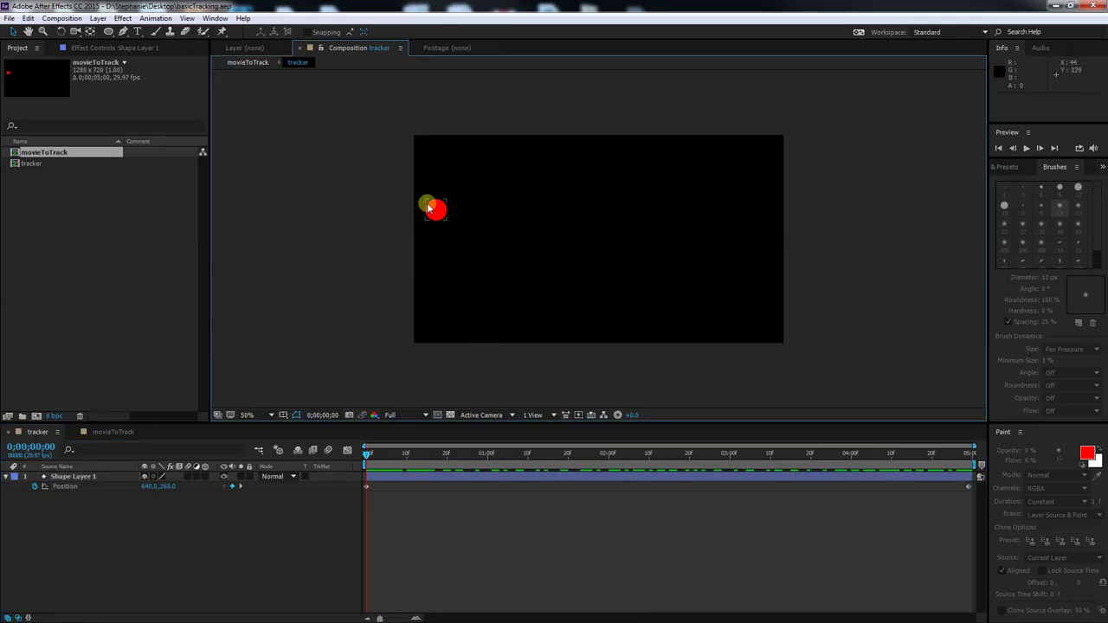
{"action": "left_click", "coordinate": [436, 210]}
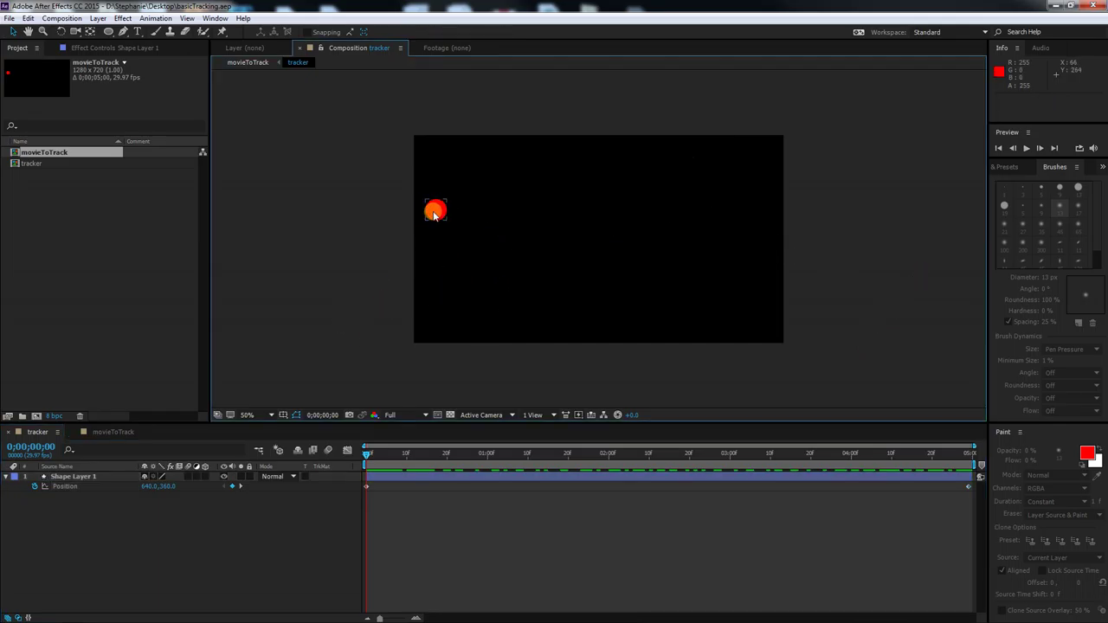
{"action": "left_click", "coordinate": [413, 240]}
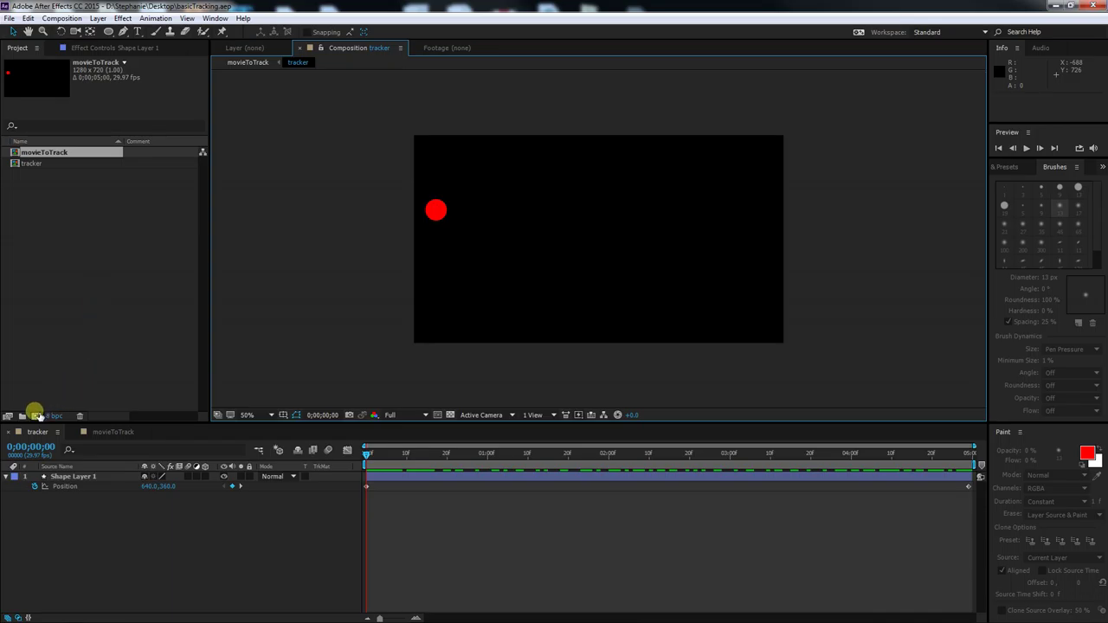
Switch between the tracker and movieToTrack comps, ending on movieToTrack.
{"action": "left_click", "coordinate": [97, 431]}
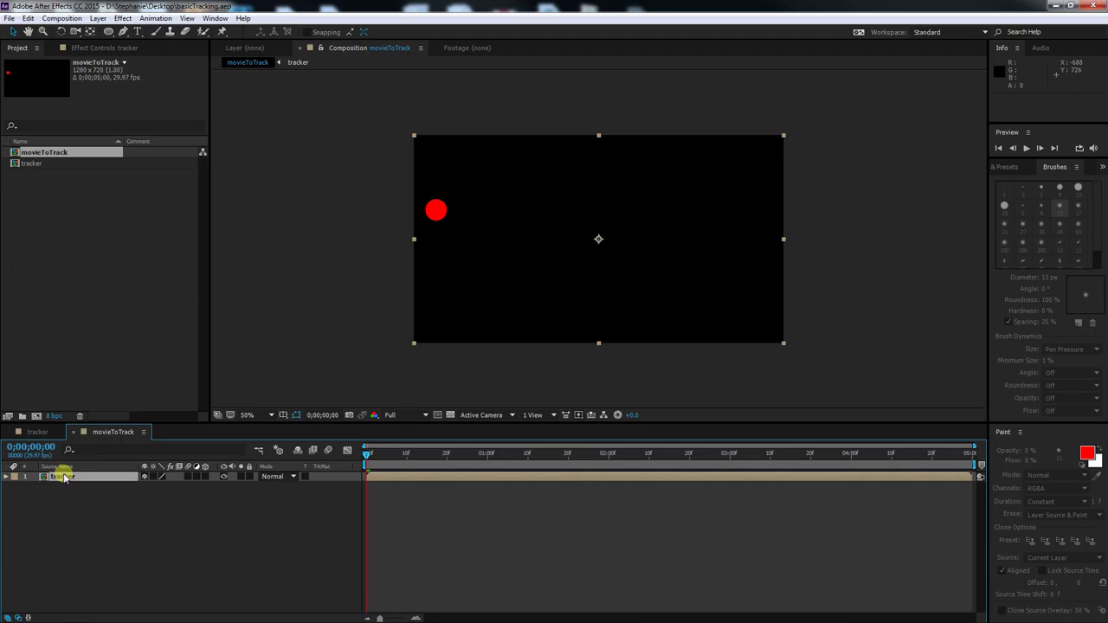
{"action": "left_click", "coordinate": [37, 431]}
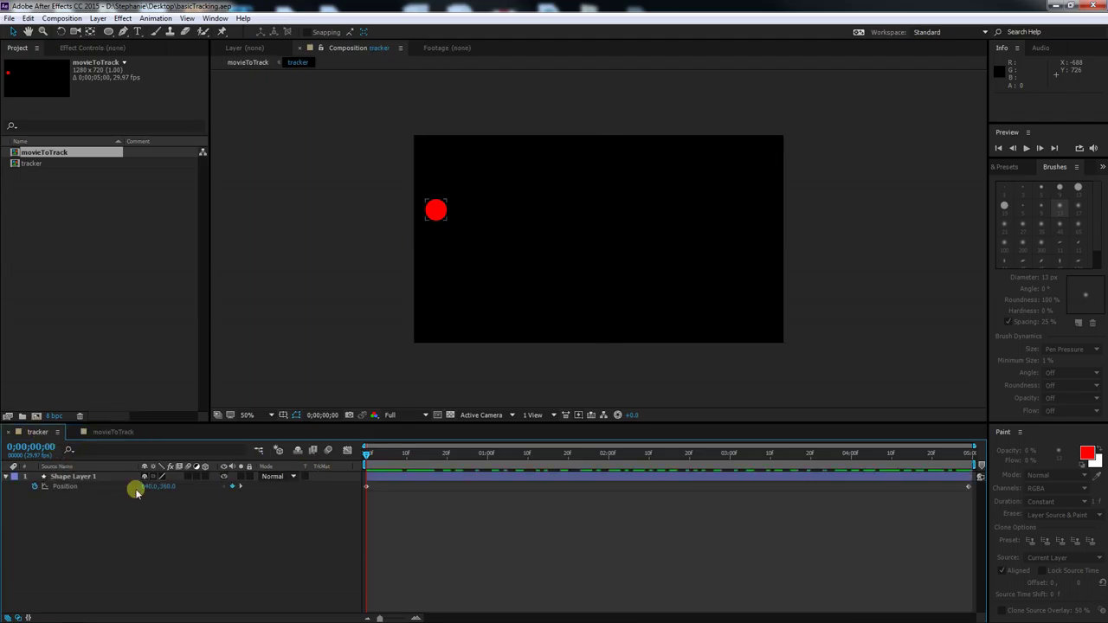
{"action": "left_click", "coordinate": [57, 506]}
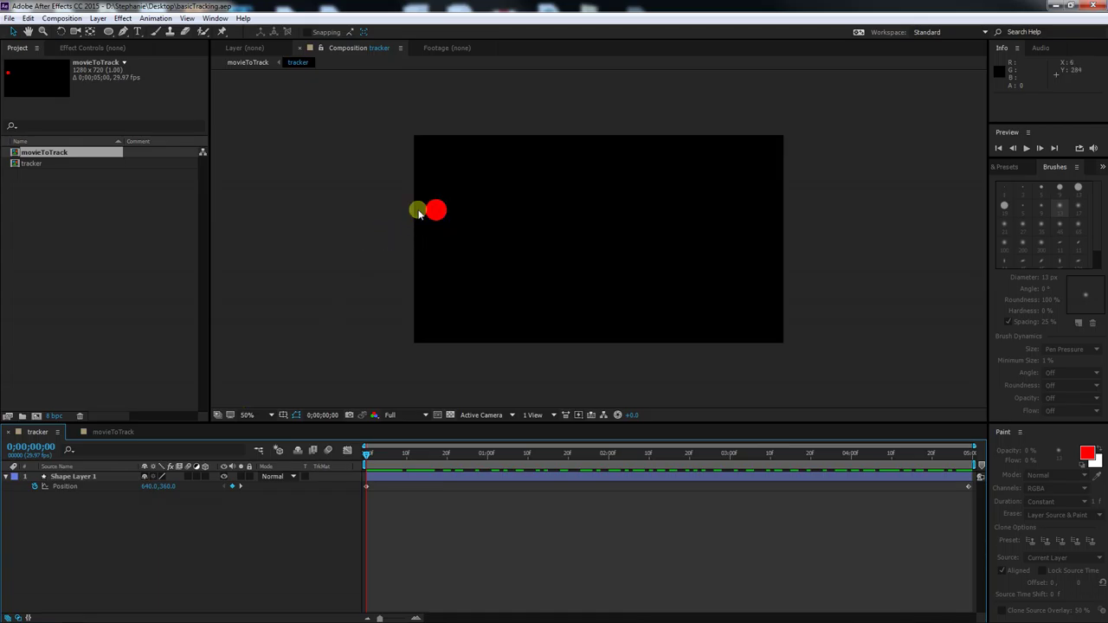
{"action": "left_click", "coordinate": [115, 430]}
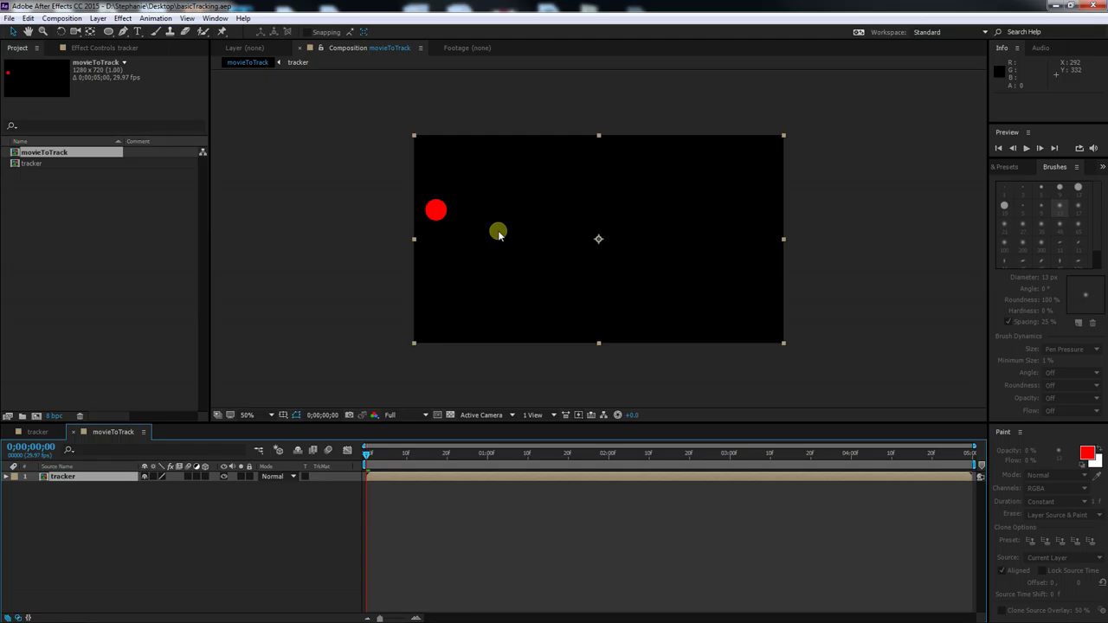
{"action": "mouse_move", "coordinate": [16, 620]}
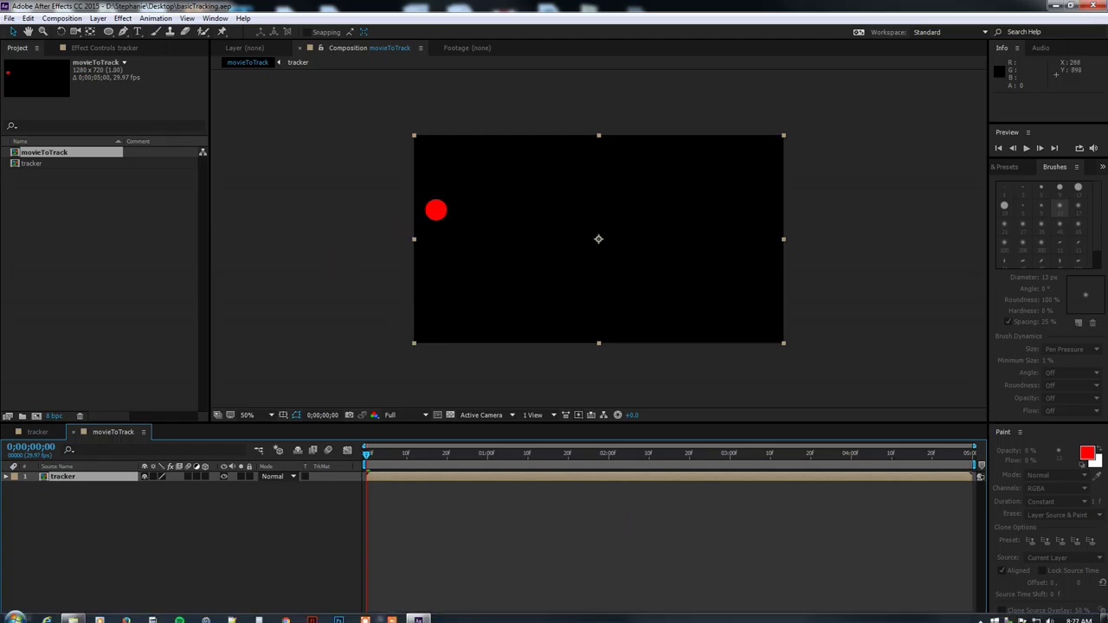
{"action": "left_click", "coordinate": [983, 614]}
{"action": "left_click", "coordinate": [952, 560]}
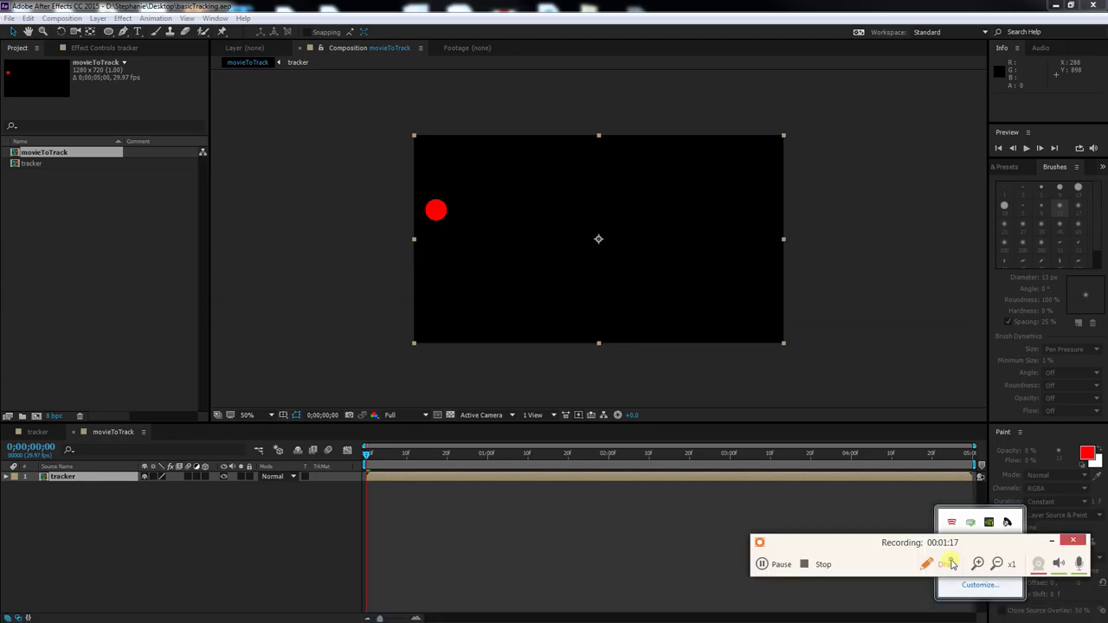
{"action": "left_click", "coordinate": [781, 564]}
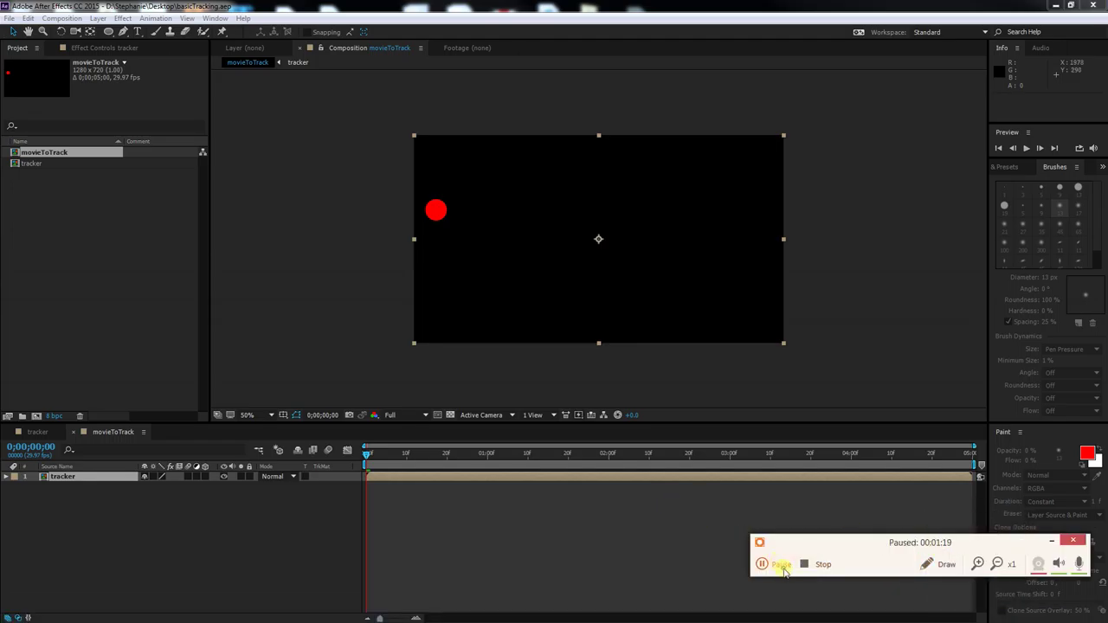
{"action": "left_click", "coordinate": [782, 565]}
{"action": "left_click", "coordinate": [1051, 541]}
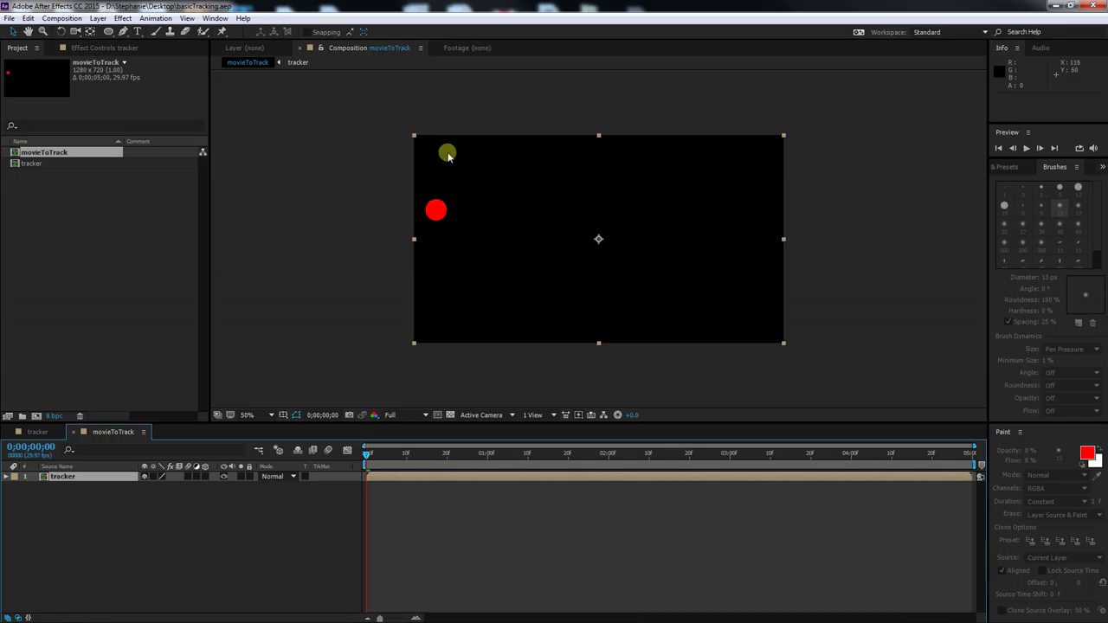
Show the Tracker panel via Window > Tracker, select the tracker layer and start Track Motion.
{"action": "left_click", "coordinate": [214, 18]}
{"action": "left_click", "coordinate": [194, 282]}
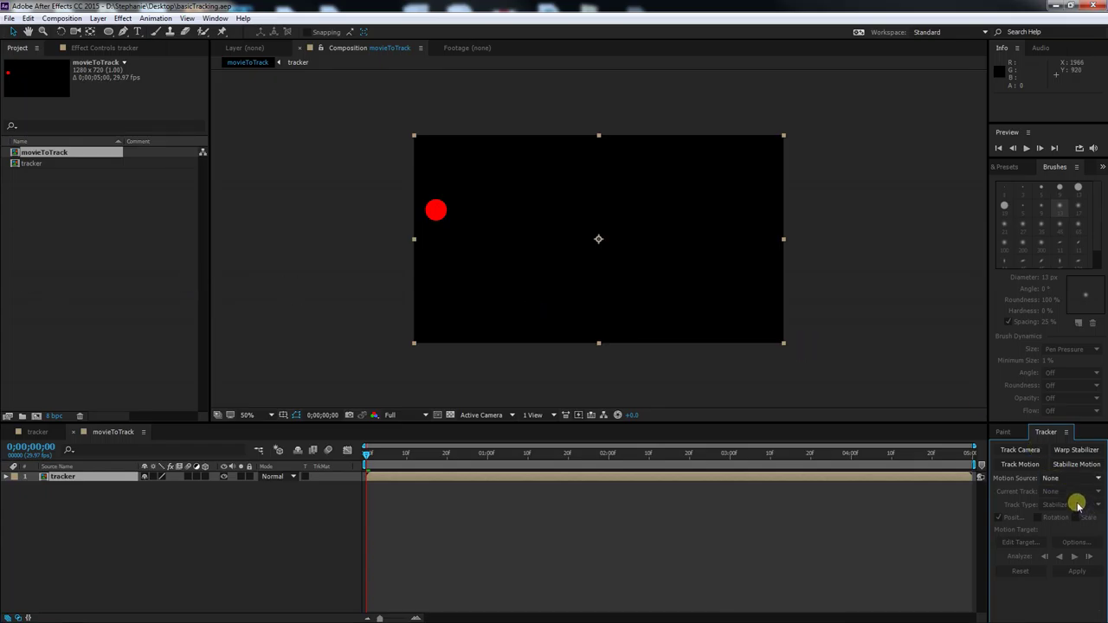
{"action": "left_click", "coordinate": [82, 478]}
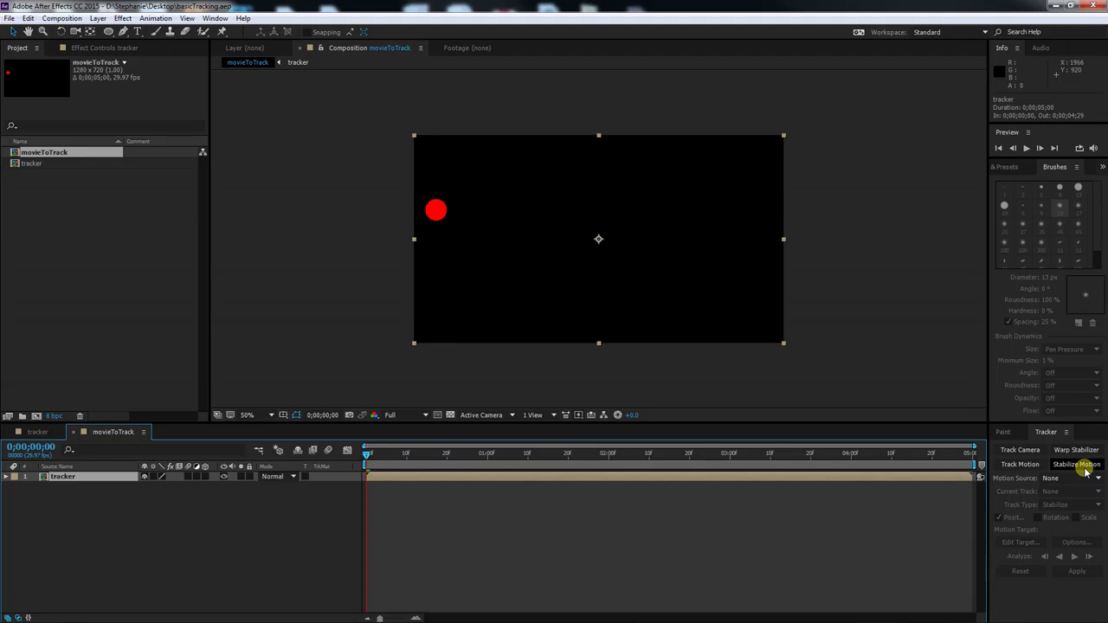
{"action": "left_click", "coordinate": [1031, 469]}
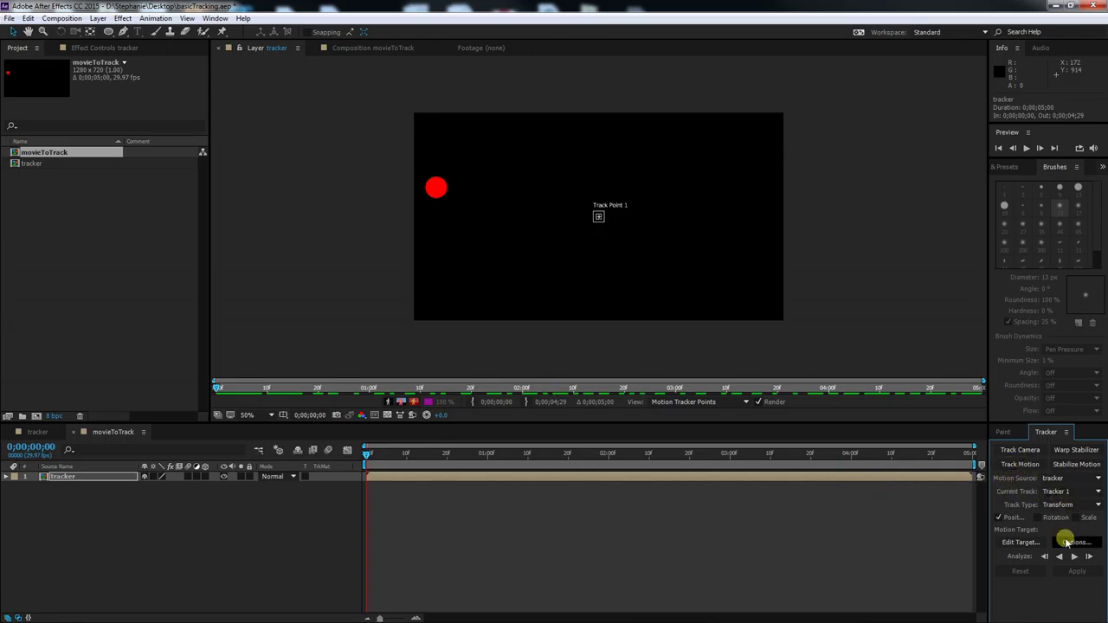
Move the Tracker panel into a larger dock area.
{"action": "left_click_drag", "start_coordinate": [998, 440], "coordinate": [783, 412]}
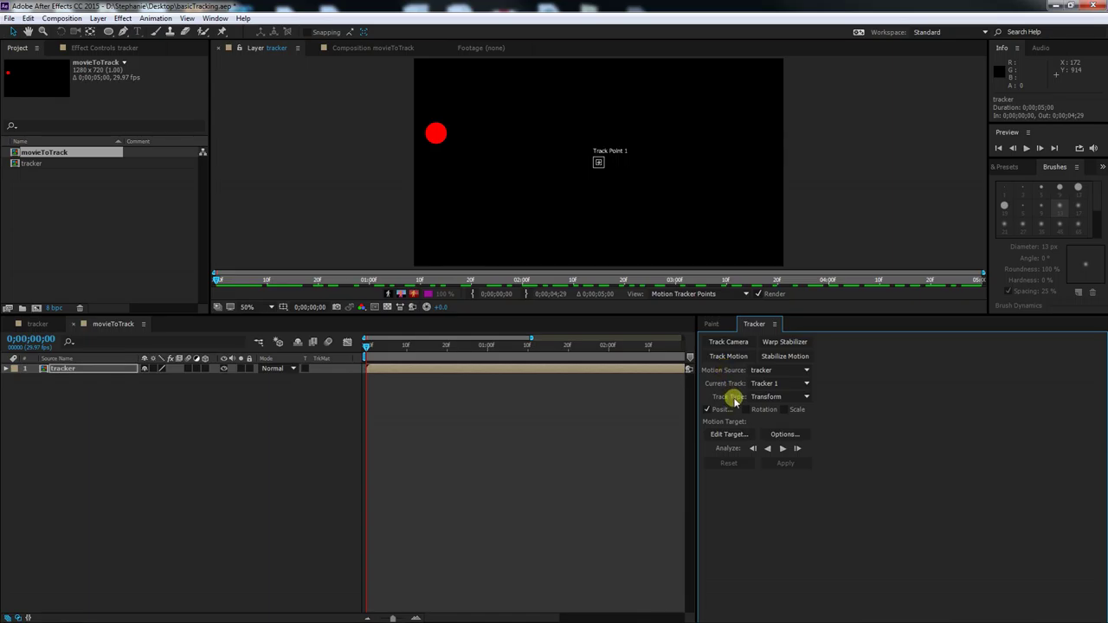
Keep Transform as the track type and enable Rotation, adding Track Point 2.
{"action": "left_click", "coordinate": [806, 397]}
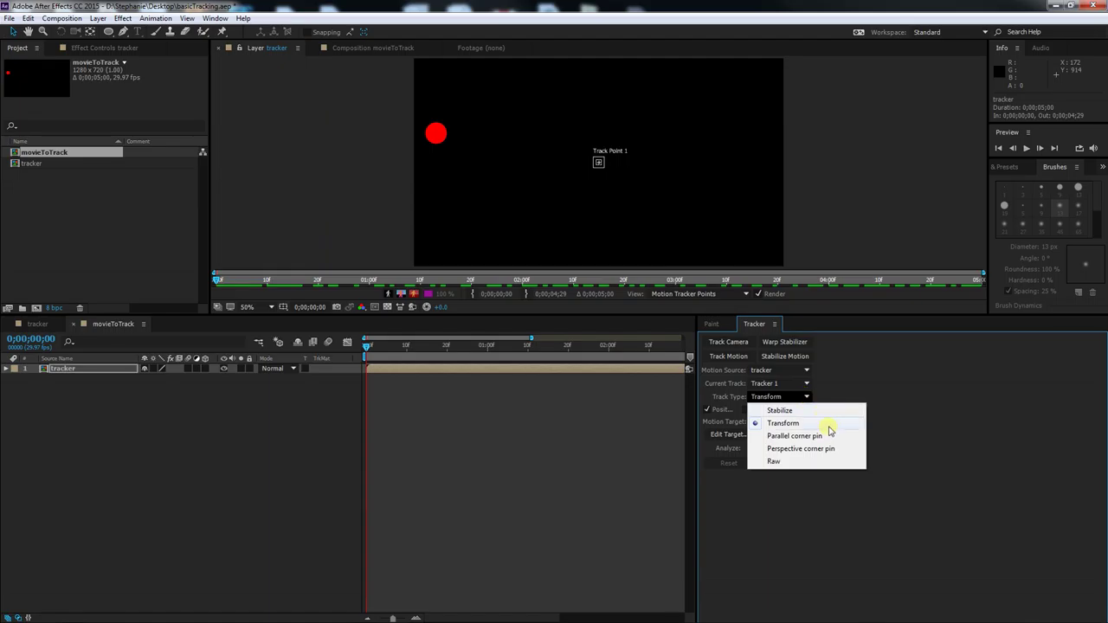
{"action": "left_click", "coordinate": [899, 420]}
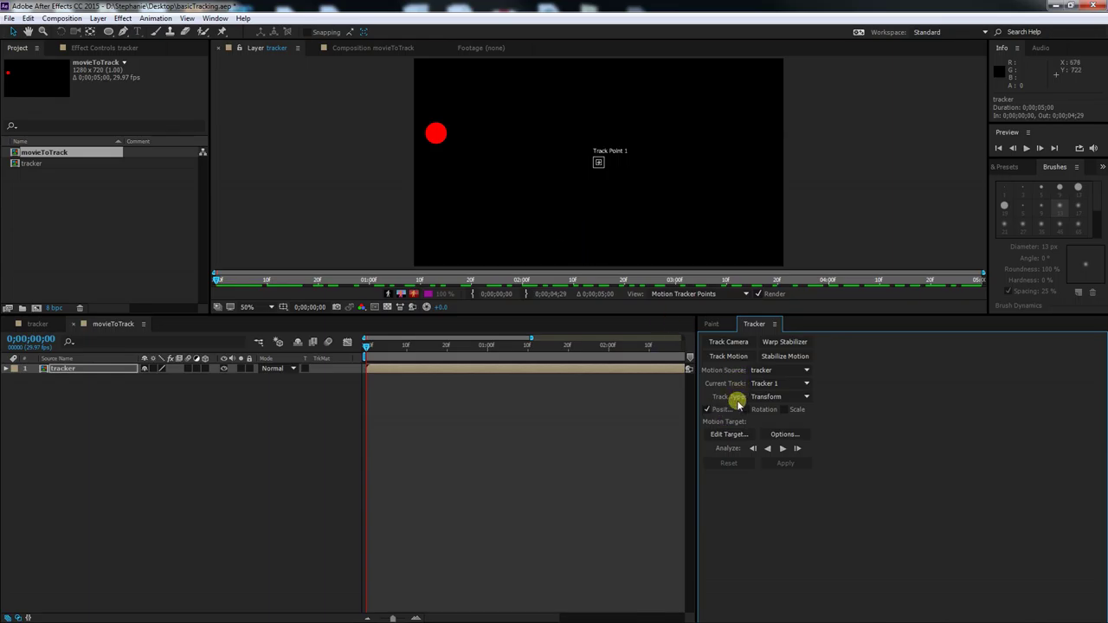
{"action": "left_click", "coordinate": [744, 411]}
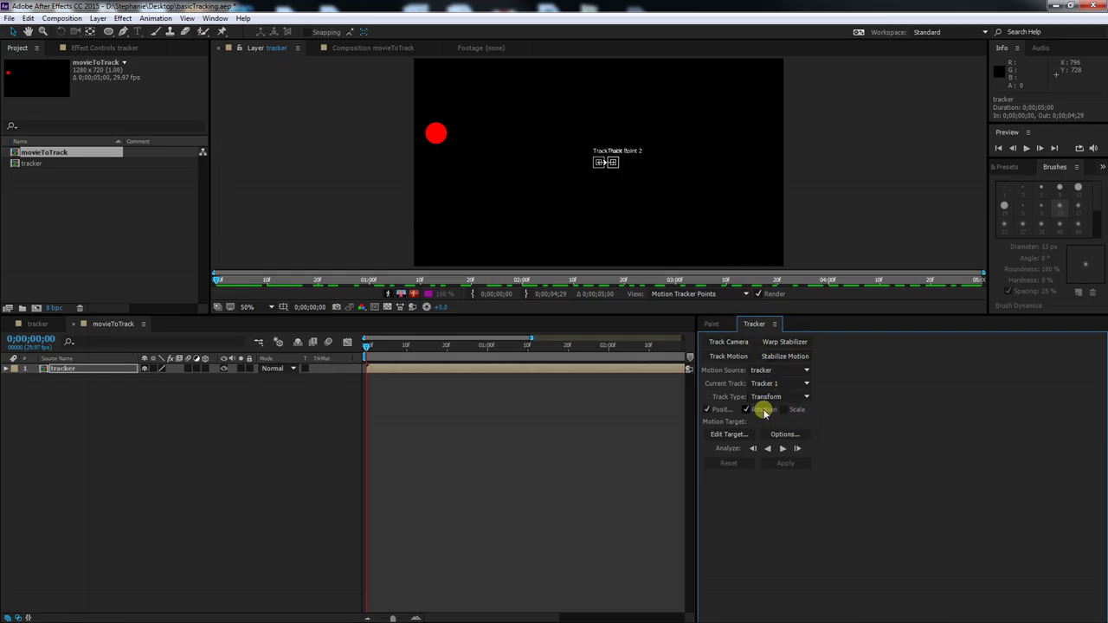
Turn Rotation off, clear leftover Track Point 2, and confirm the Transform track type.
{"action": "left_click", "coordinate": [762, 410]}
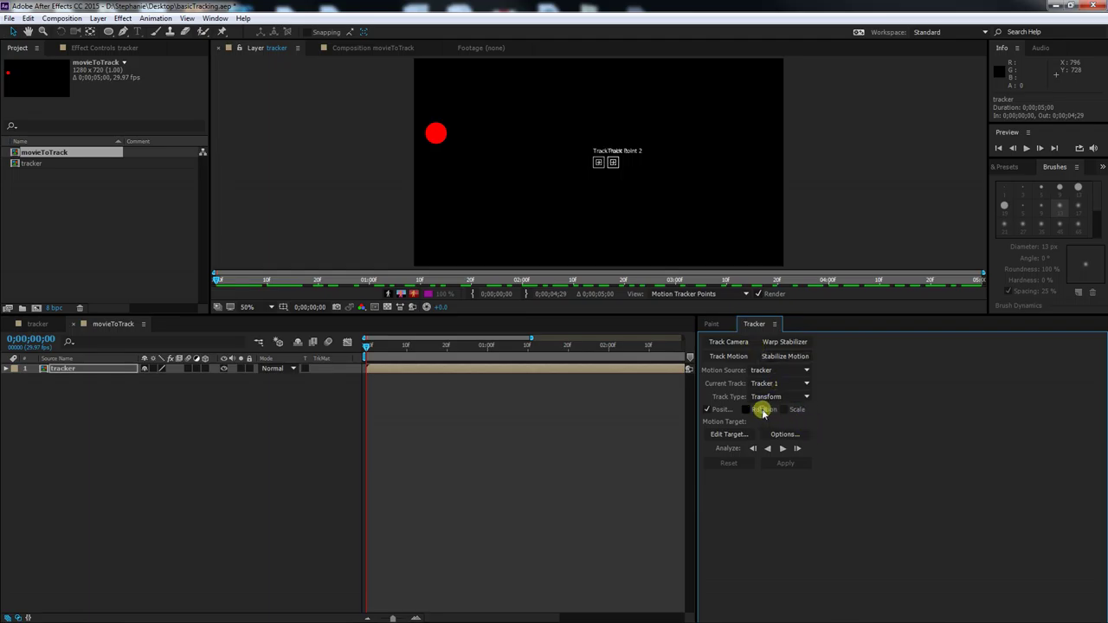
{"action": "left_click", "coordinate": [615, 163]}
{"action": "left_click_drag", "start_coordinate": [606, 166], "coordinate": [636, 173]}
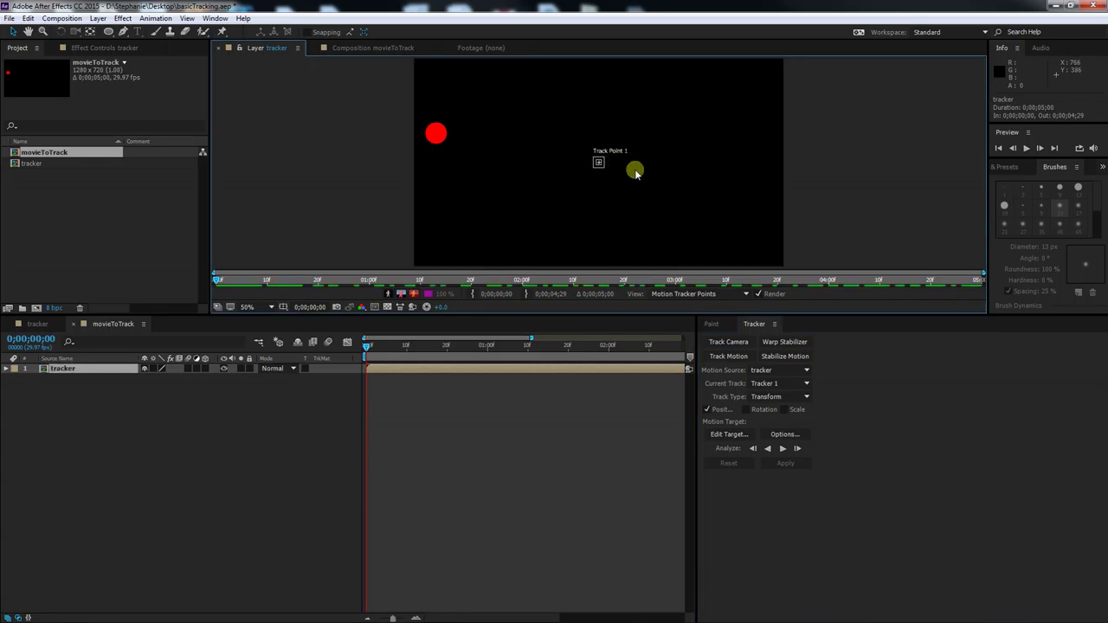
{"action": "left_click", "coordinate": [801, 397]}
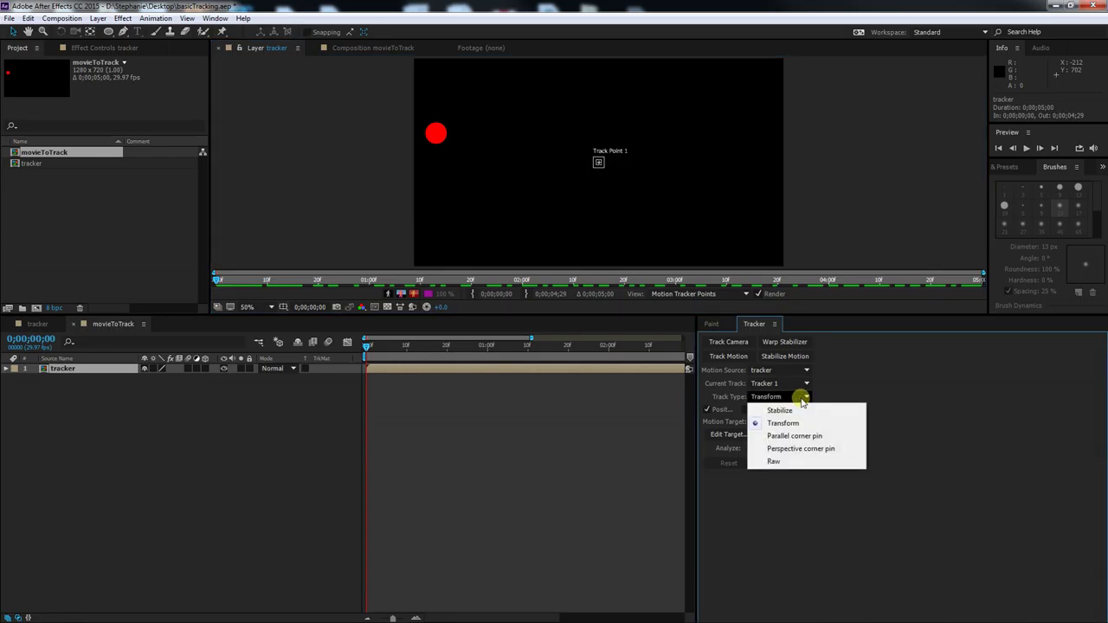
{"action": "left_click", "coordinate": [855, 382]}
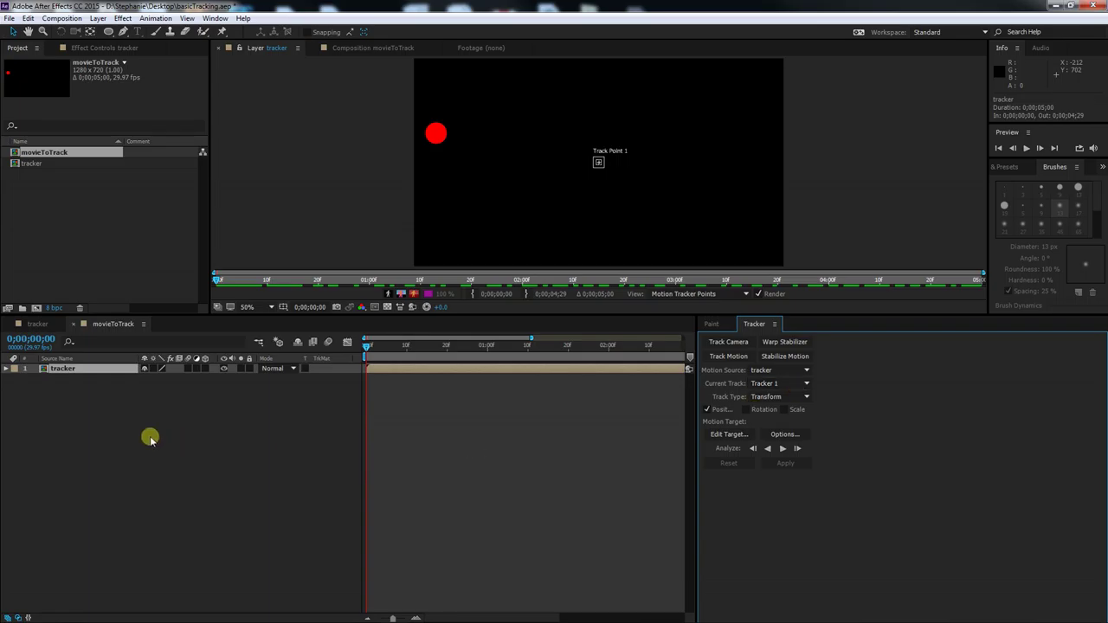
Expand the tracker layer to reveal Track Point 1, enlarge the viewer, and zoom to 200%.
{"action": "left_click", "coordinate": [6, 369]}
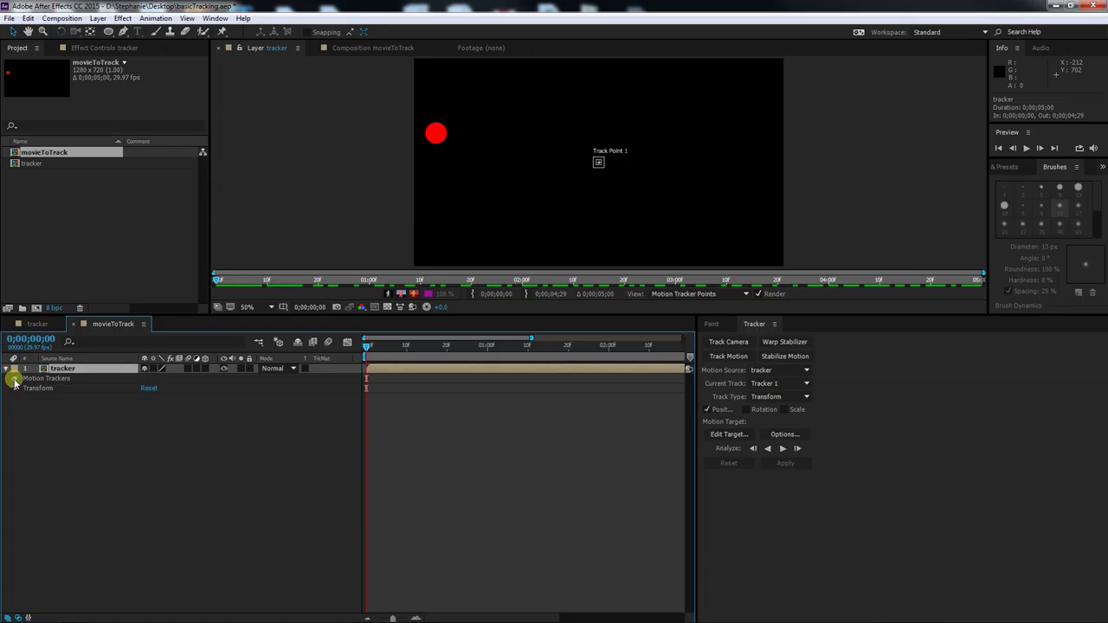
{"action": "left_click", "coordinate": [15, 380]}
{"action": "left_click", "coordinate": [26, 388]}
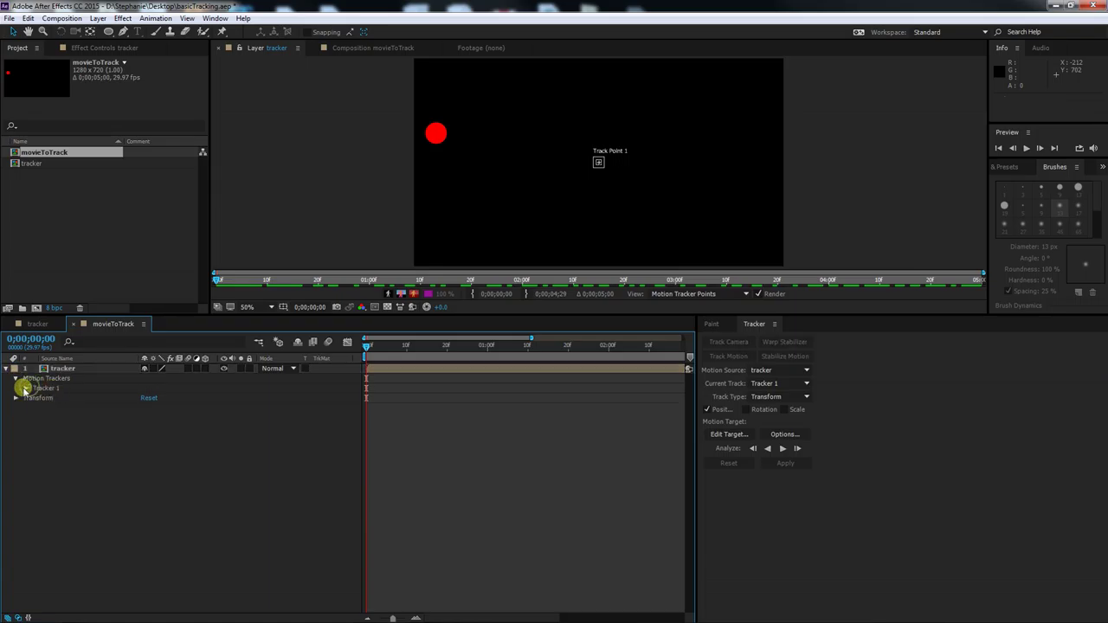
{"action": "left_click", "coordinate": [25, 389]}
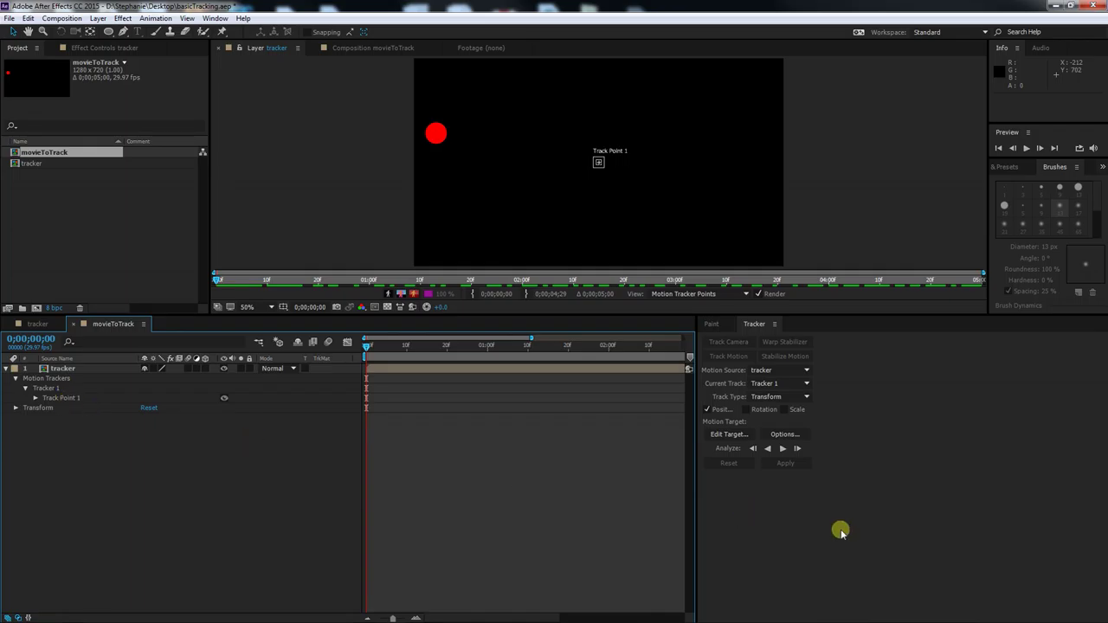
{"action": "left_click_drag", "start_coordinate": [733, 318], "coordinate": [985, 477]}
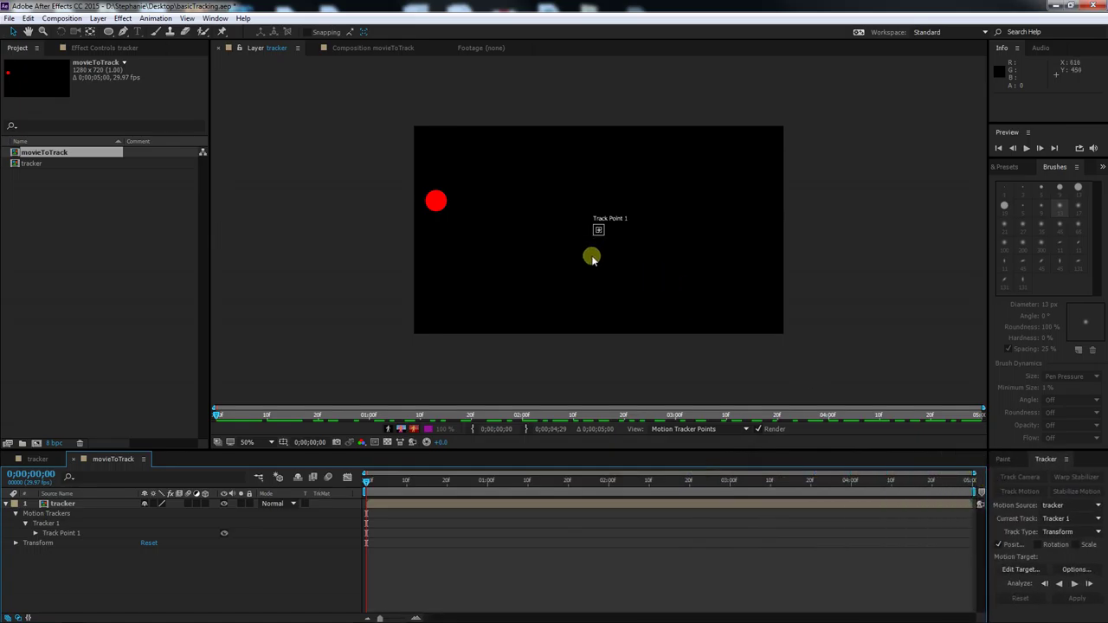
{"action": "key", "text": "period"}
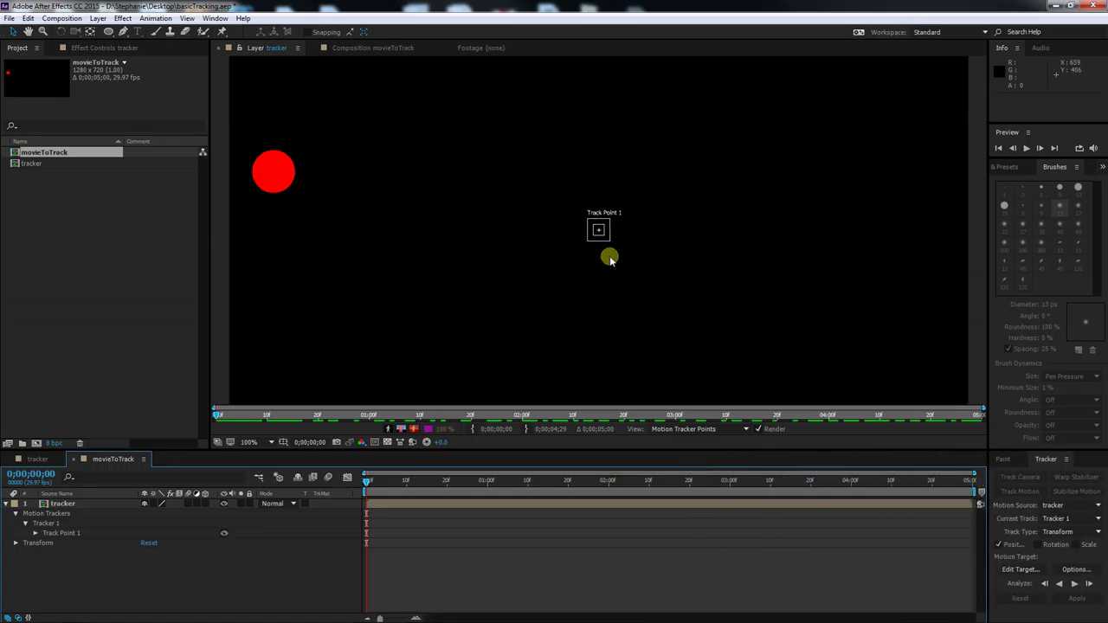
{"action": "key", "text": "period"}
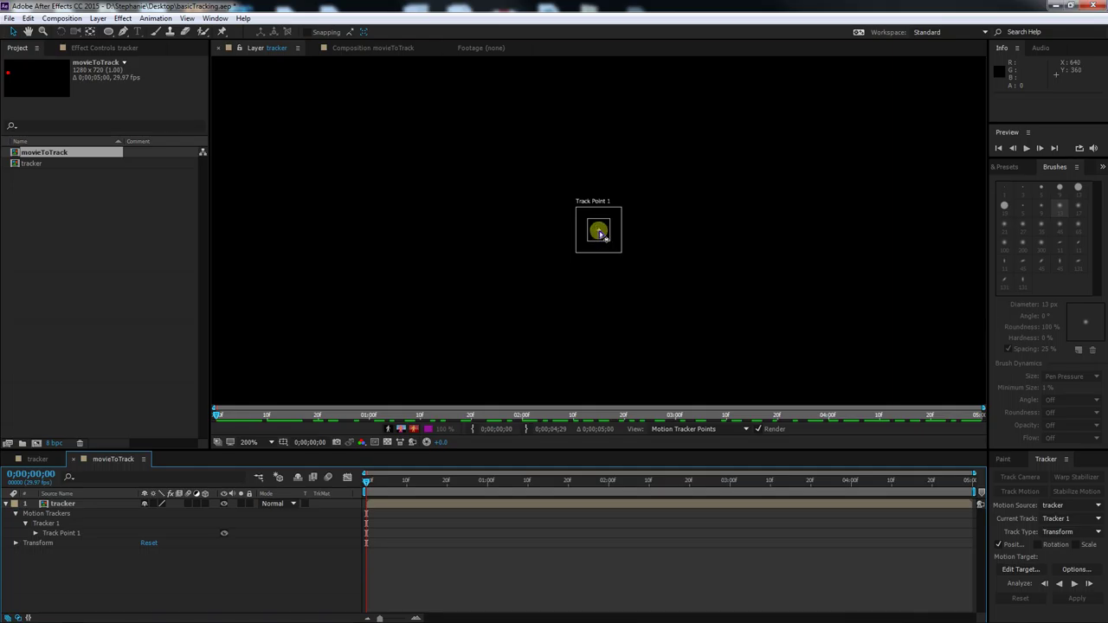
Pan the layer view and drag Track Point 1 onto the centre of the red circle.
{"action": "left_click_drag", "start_coordinate": [611, 245], "coordinate": [291, 148]}
{"action": "left_click_drag", "start_coordinate": [297, 200], "coordinate": [613, 323]}
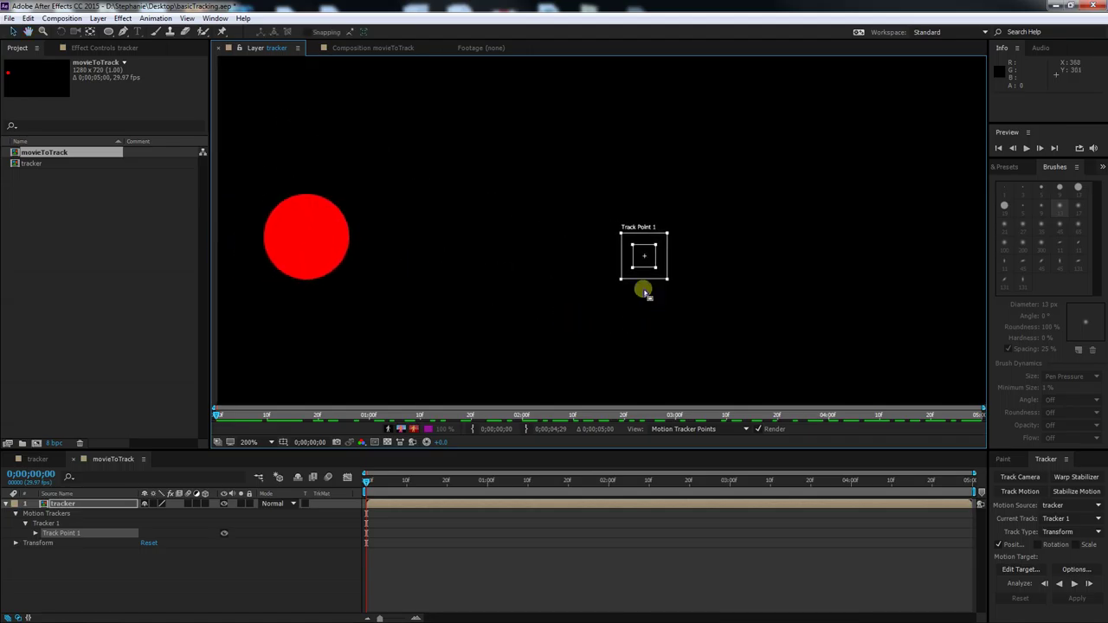
{"action": "left_click_drag", "start_coordinate": [646, 255], "coordinate": [304, 236]}
{"action": "left_click_drag", "start_coordinate": [349, 305], "coordinate": [453, 285]}
{"action": "left_click_drag", "start_coordinate": [407, 221], "coordinate": [449, 231]}
{"action": "left_click_drag", "start_coordinate": [451, 231], "coordinate": [413, 229]}
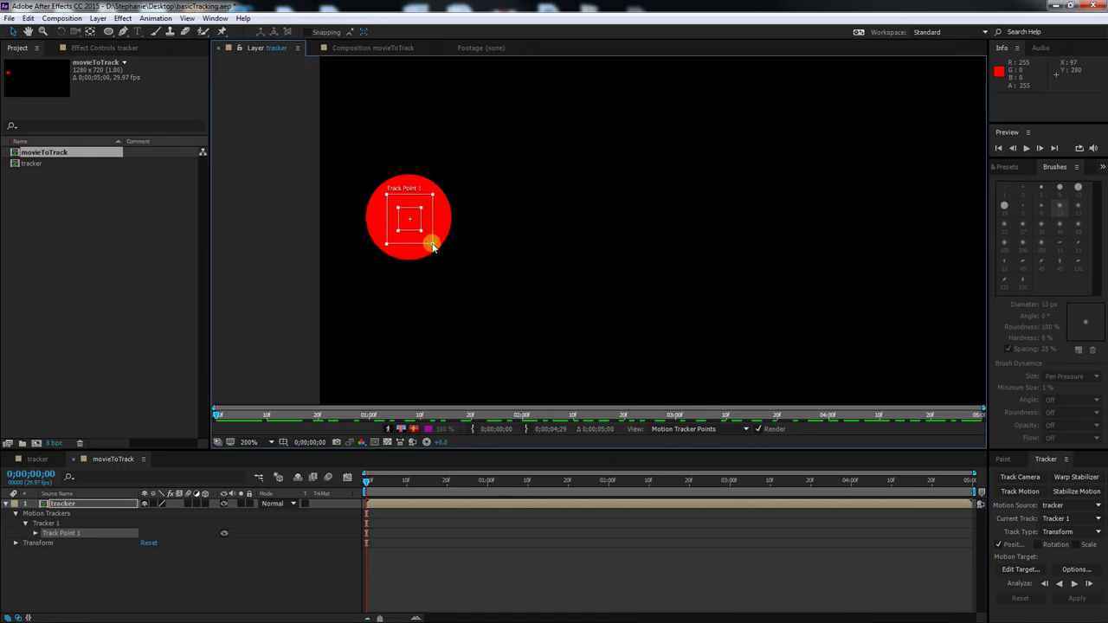
Widen the search region and resize the feature box to enclose the whole red circle.
{"action": "left_click_drag", "start_coordinate": [433, 245], "coordinate": [490, 284]}
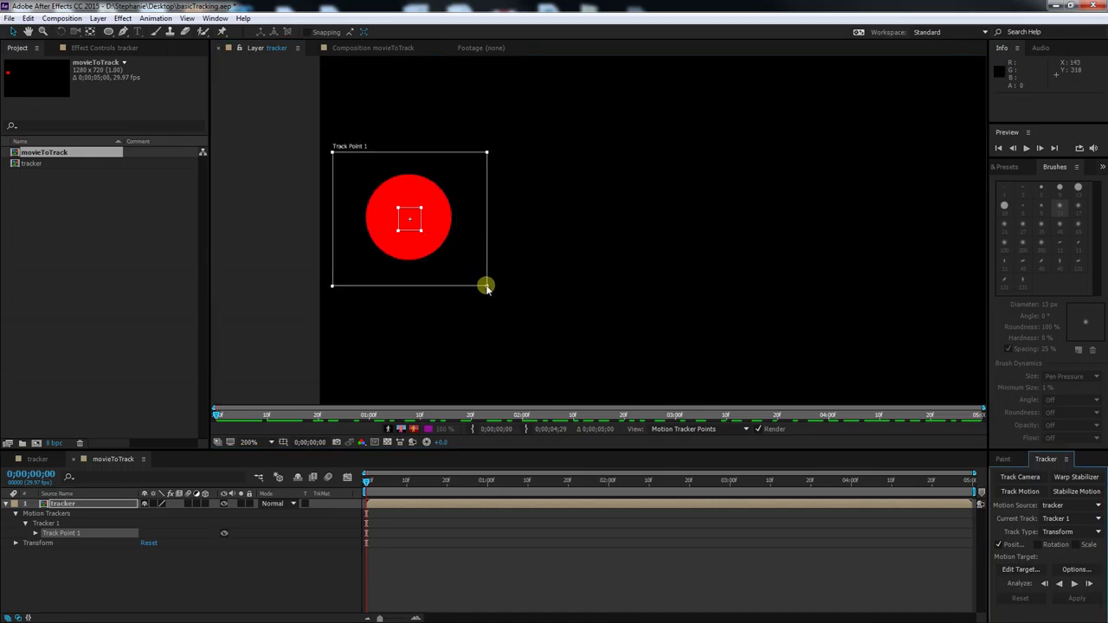
{"action": "left_click_drag", "start_coordinate": [421, 230], "coordinate": [465, 274]}
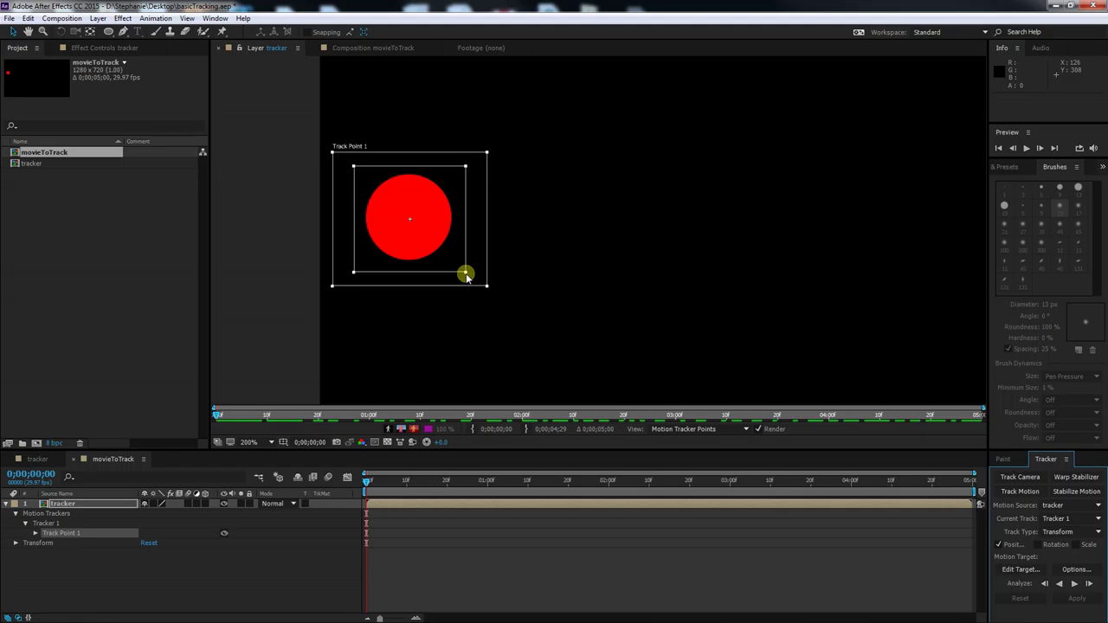
{"action": "left_click_drag", "start_coordinate": [466, 273], "coordinate": [440, 245]}
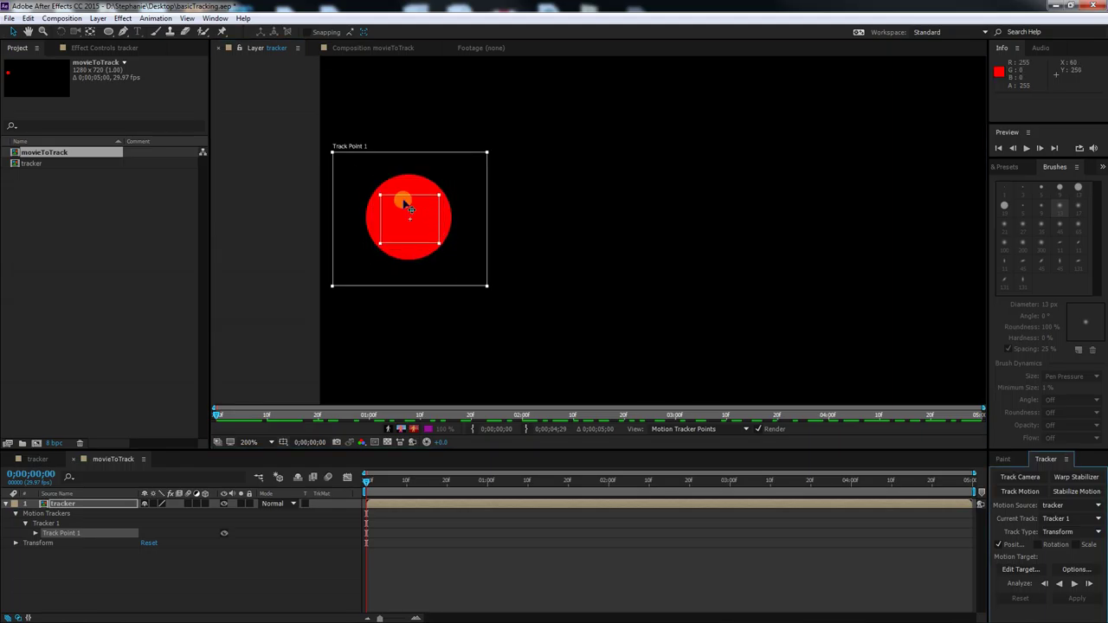
{"action": "left_click_drag", "start_coordinate": [399, 229], "coordinate": [376, 235]}
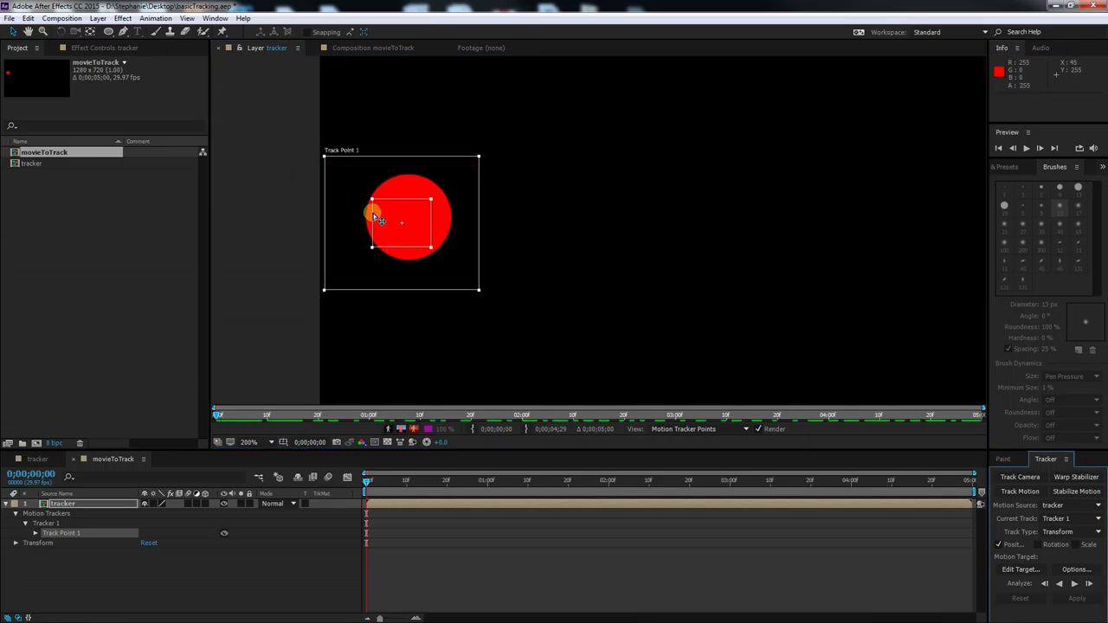
{"action": "left_click_drag", "start_coordinate": [373, 215], "coordinate": [384, 212]}
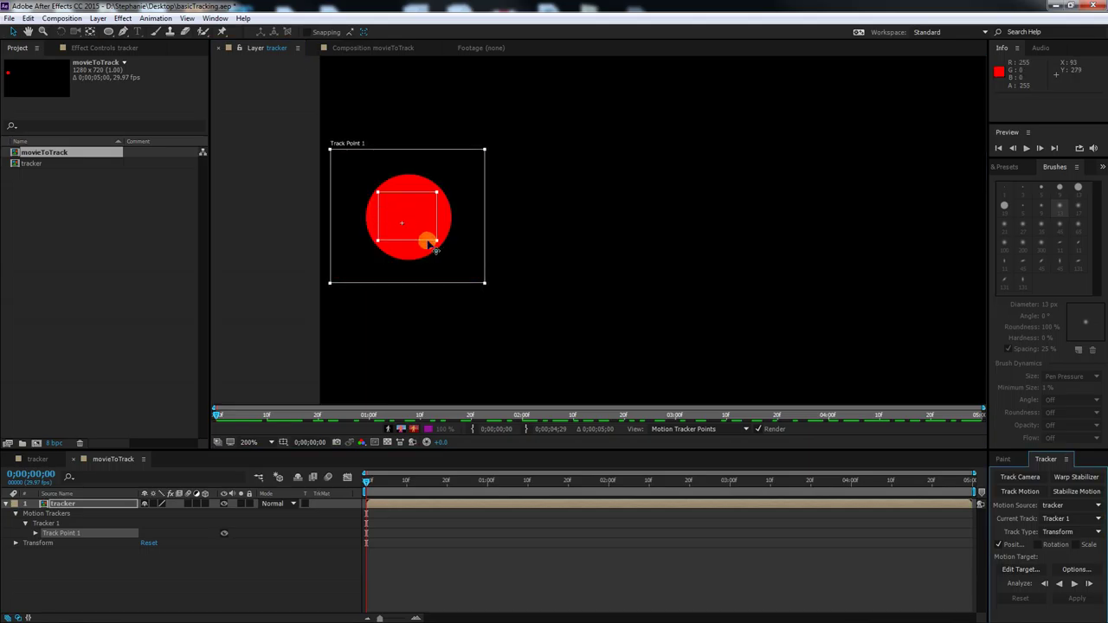
{"action": "left_click_drag", "start_coordinate": [428, 242], "coordinate": [460, 270]}
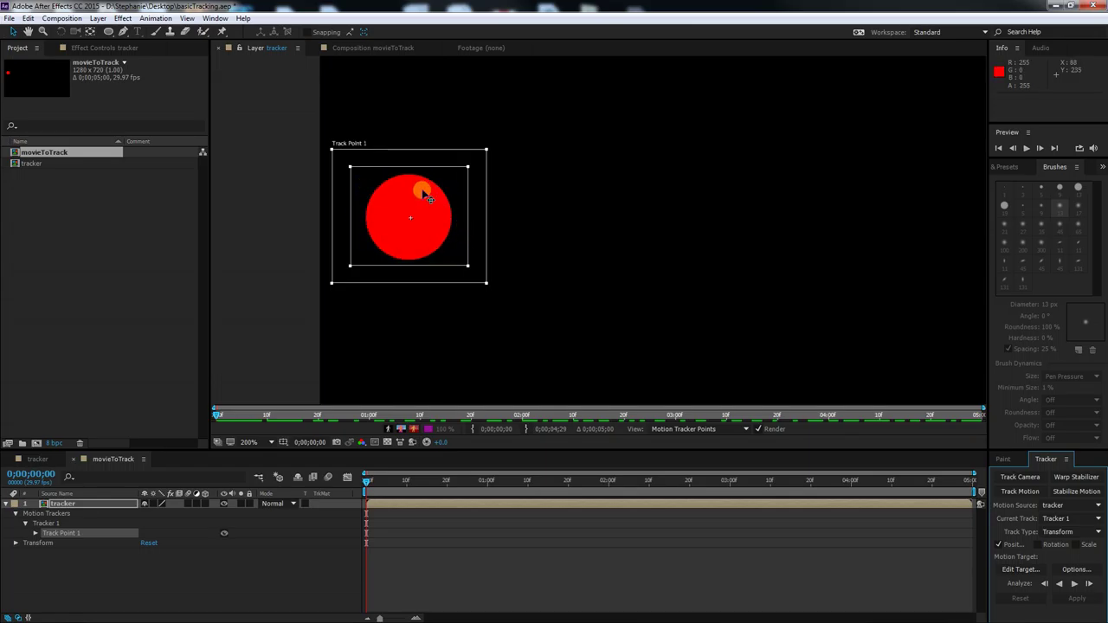
Zoom to 100%, check frame 2, and stretch the search box rightward and taller.
{"action": "key", "text": "comma"}
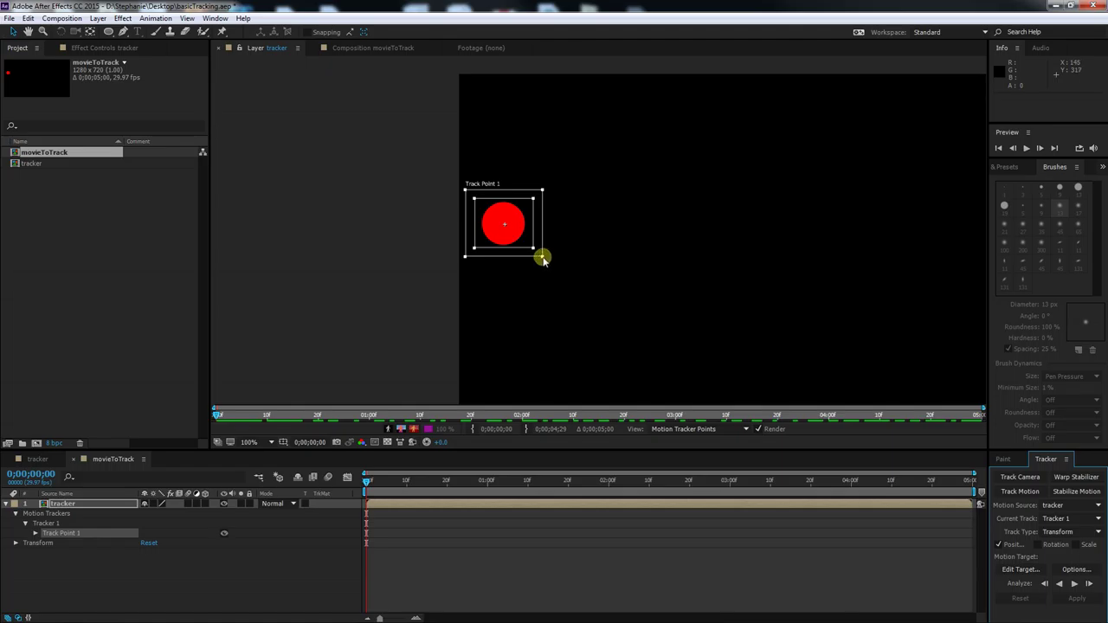
{"action": "left_click_drag", "start_coordinate": [367, 481], "coordinate": [336, 485]}
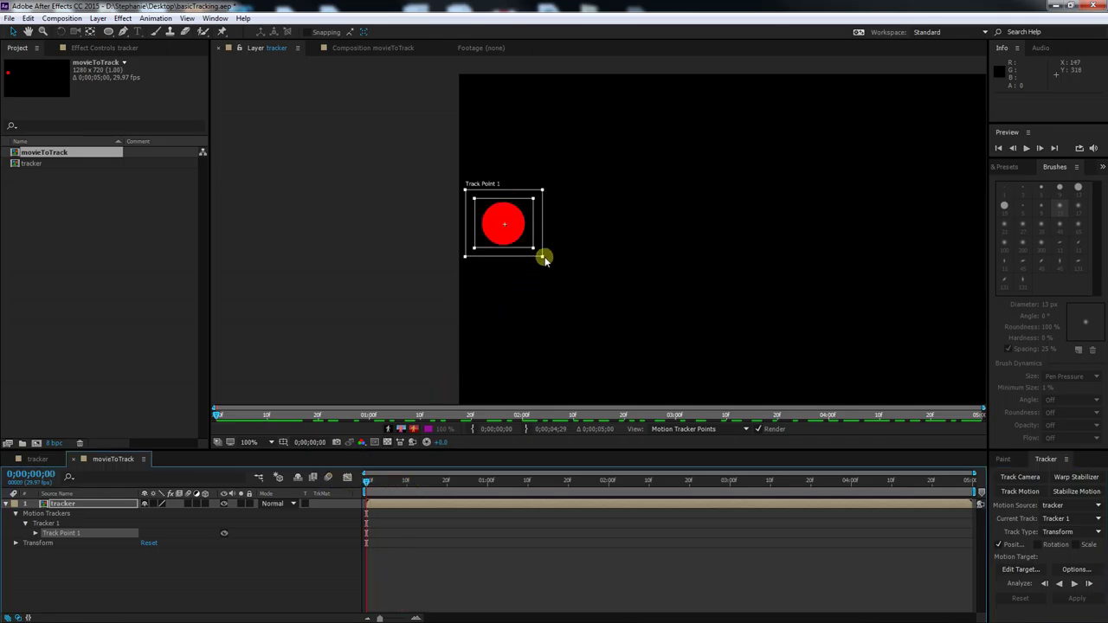
{"action": "mouse_move", "coordinate": [541, 257]}
{"action": "left_mouse_down"}
{"action": "mouse_move", "coordinate": [568, 259]}
{"action": "mouse_move", "coordinate": [529, 260]}
{"action": "mouse_move", "coordinate": [542, 261]}
{"action": "left_mouse_up"}
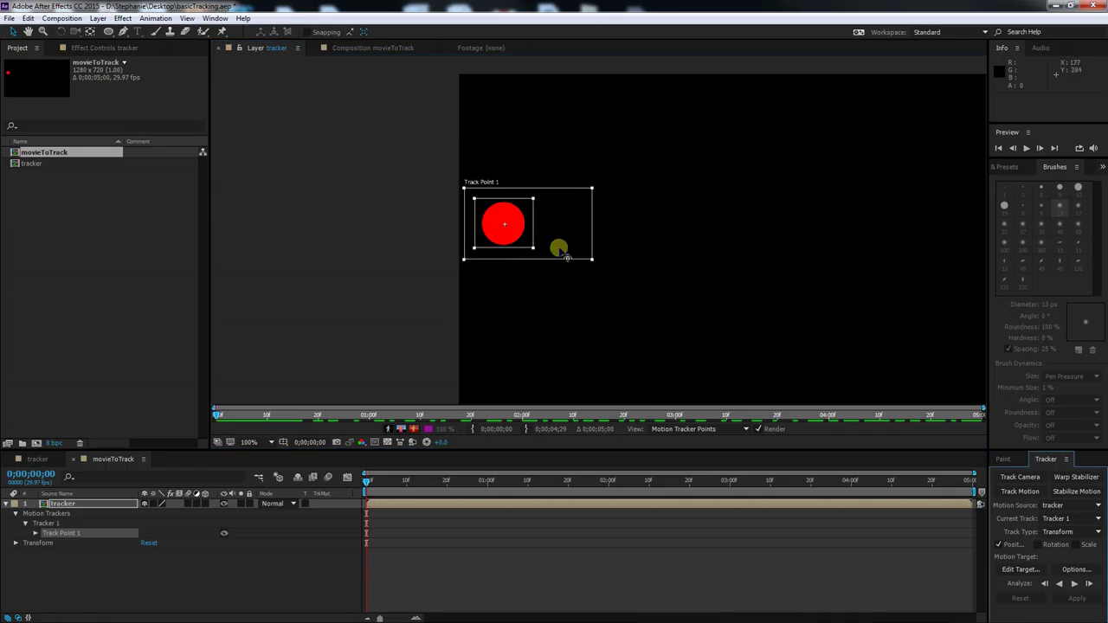
{"action": "left_click_drag", "start_coordinate": [592, 188], "coordinate": [592, 179]}
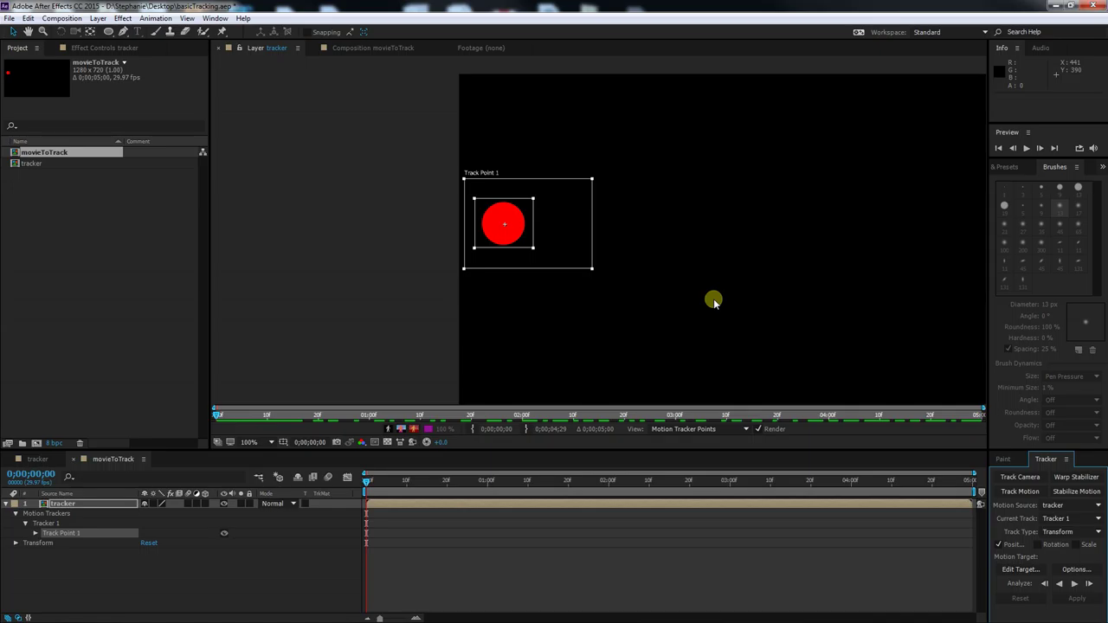
{"action": "left_click_drag", "start_coordinate": [710, 299], "coordinate": [489, 286]}
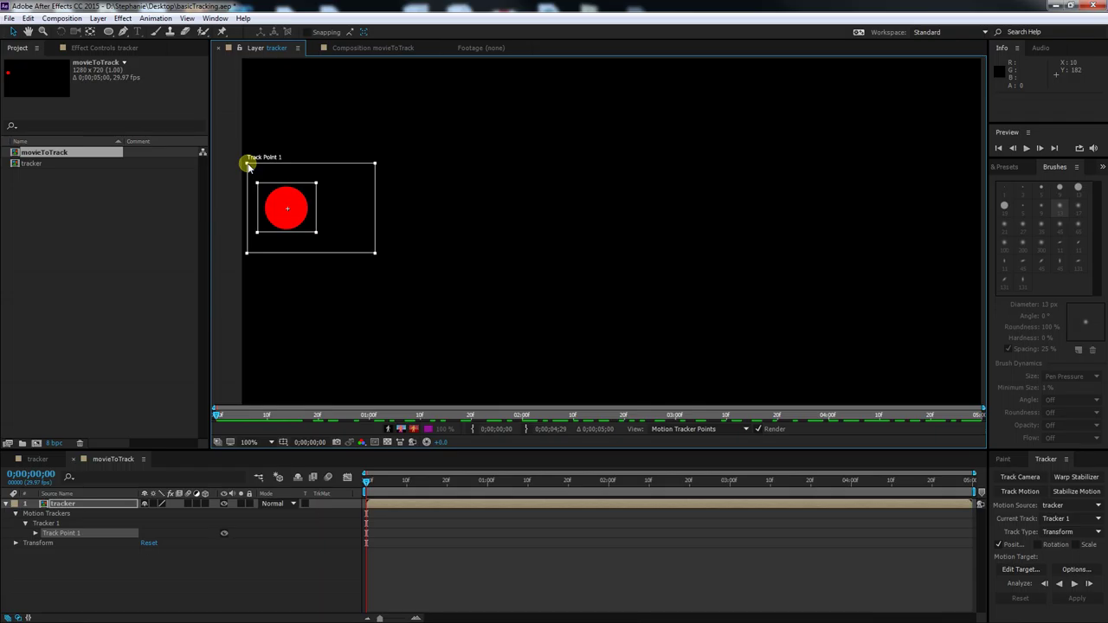
Make small adjustments in the layer view, then zoom out to 50% to see the whole frame.
{"action": "left_click_drag", "start_coordinate": [287, 209], "coordinate": [289, 209]}
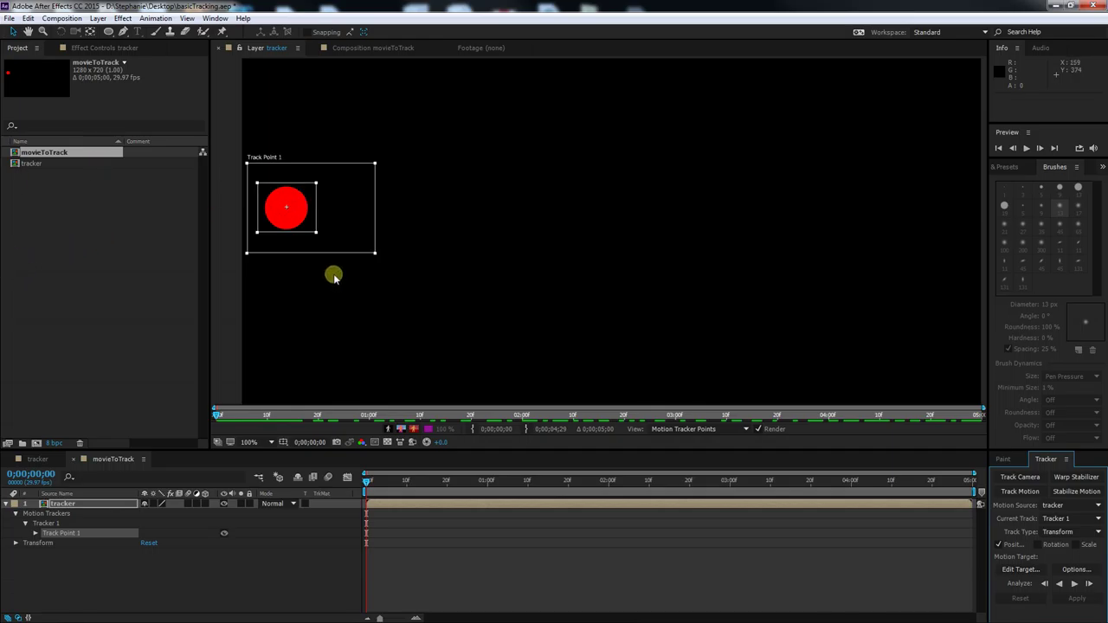
{"action": "left_click_drag", "start_coordinate": [285, 210], "coordinate": [269, 211]}
{"action": "mouse_move", "coordinate": [273, 214]}
{"action": "left_mouse_down"}
{"action": "mouse_move", "coordinate": [279, 201]}
{"action": "mouse_move", "coordinate": [293, 215]}
{"action": "mouse_move", "coordinate": [326, 213]}
{"action": "mouse_move", "coordinate": [290, 212]}
{"action": "left_mouse_up"}
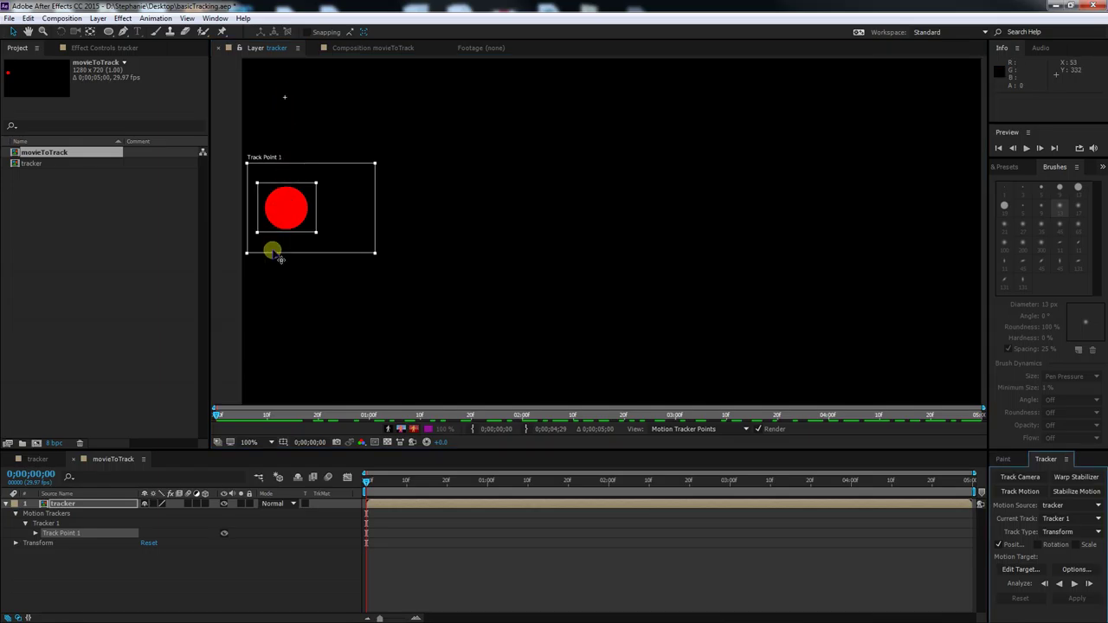
{"action": "key", "text": "comma"}
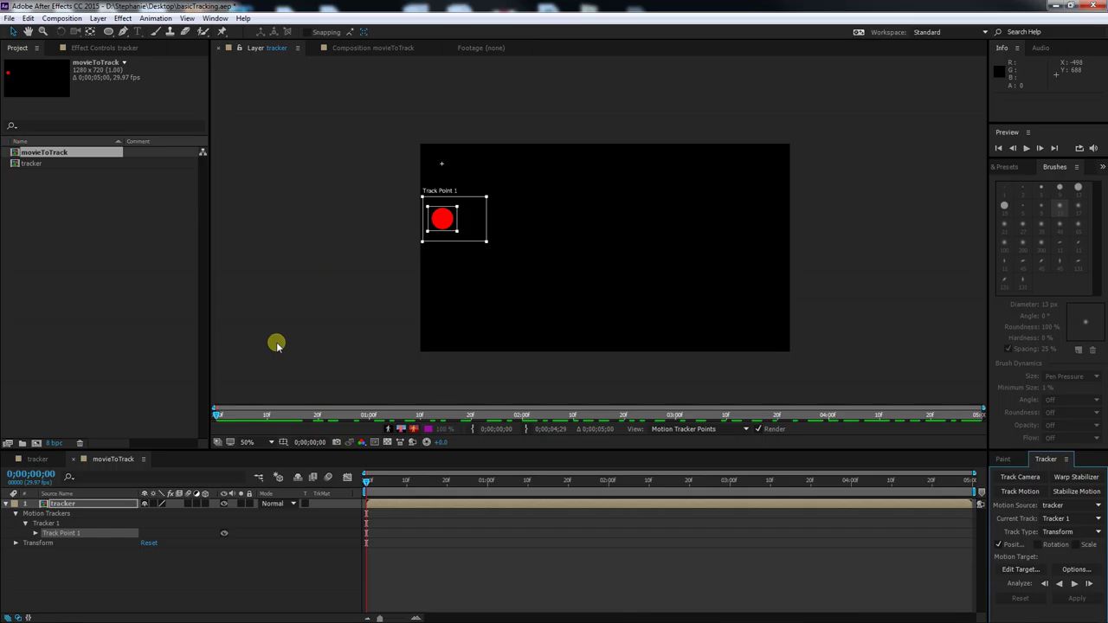
Pan the Layer view slightly left to frame Track Point 1.
{"action": "left_click_drag", "start_coordinate": [319, 332], "coordinate": [258, 329]}
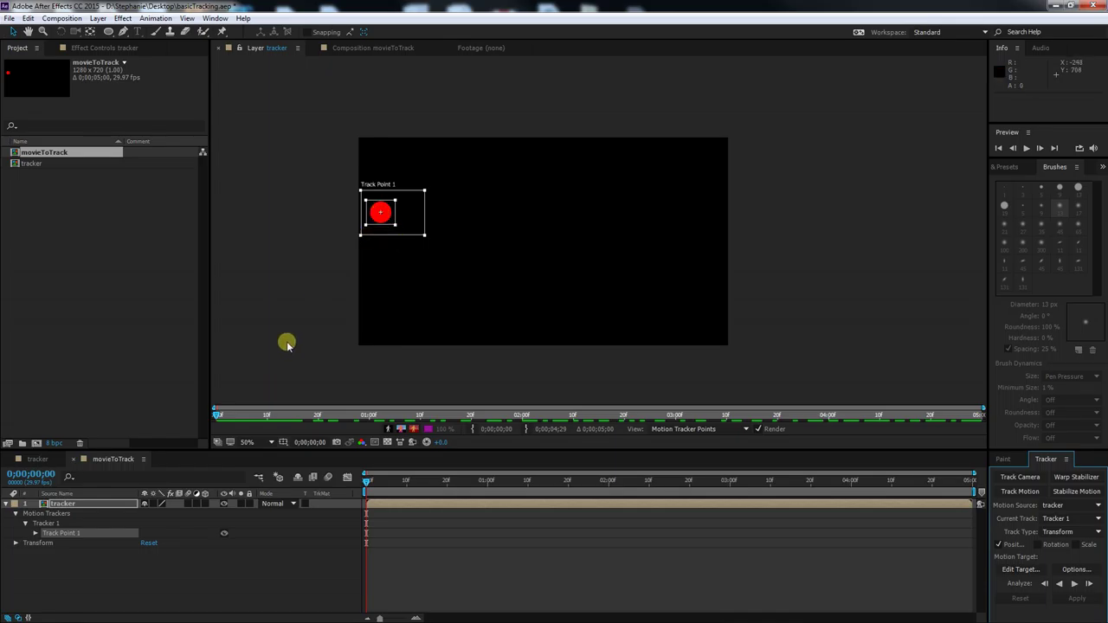
{"action": "left_click", "coordinate": [34, 534]}
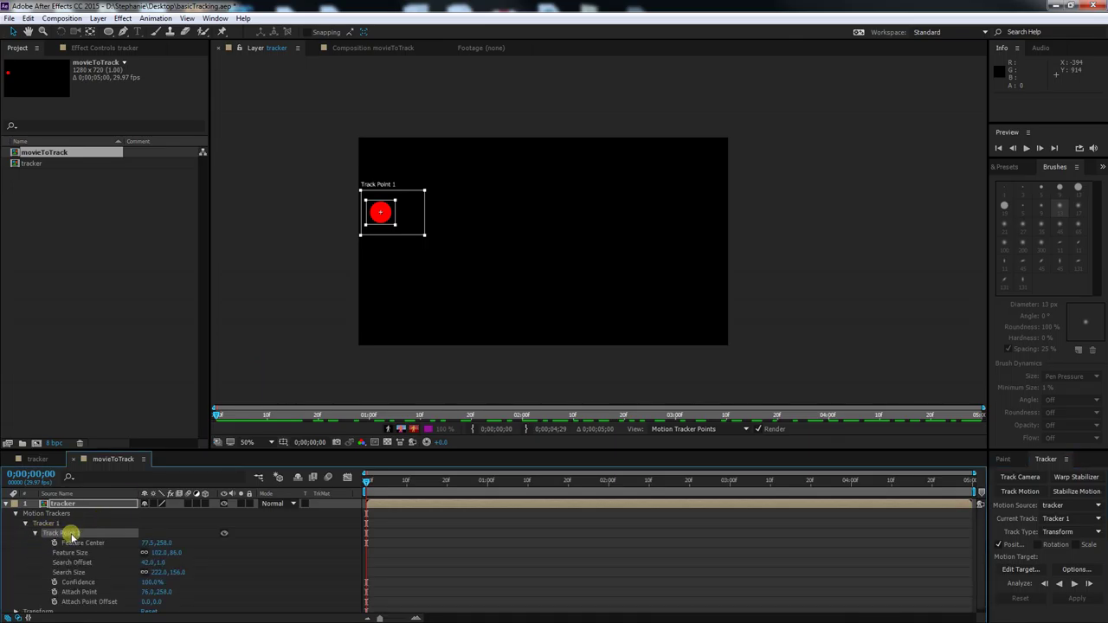
{"action": "scroll", "coordinate": [221, 578], "scroll_direction": "down", "scroll_amount": 1}
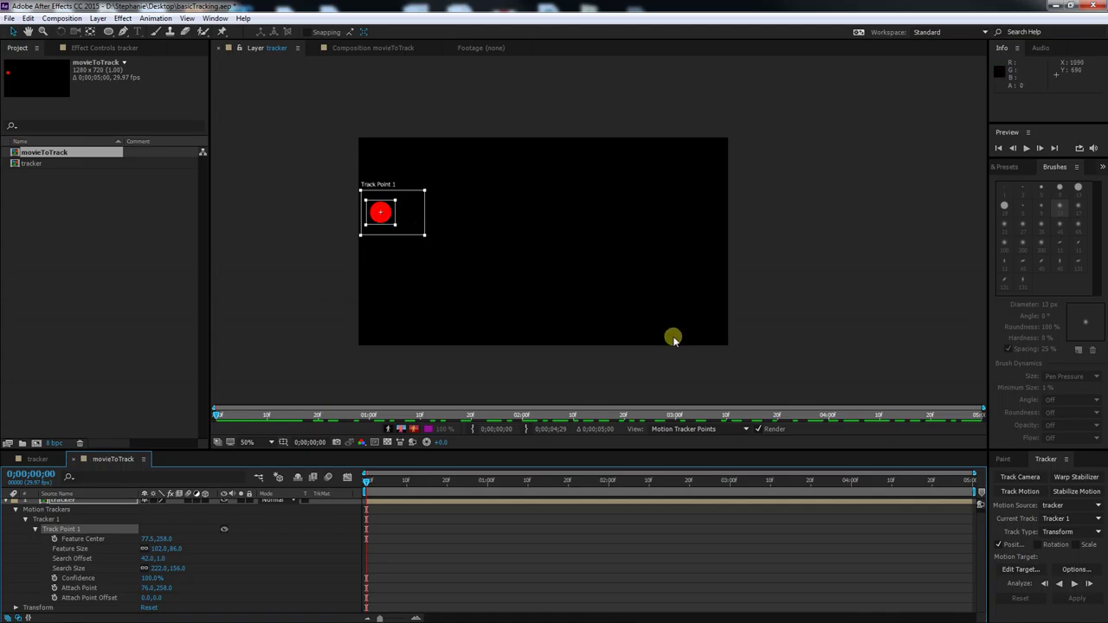
Widen the Tracker panel and preview the track point's magnified feature region.
{"action": "left_click_drag", "start_coordinate": [987, 469], "coordinate": [767, 463]}
{"action": "left_click_drag", "start_coordinate": [894, 447], "coordinate": [903, 353]}
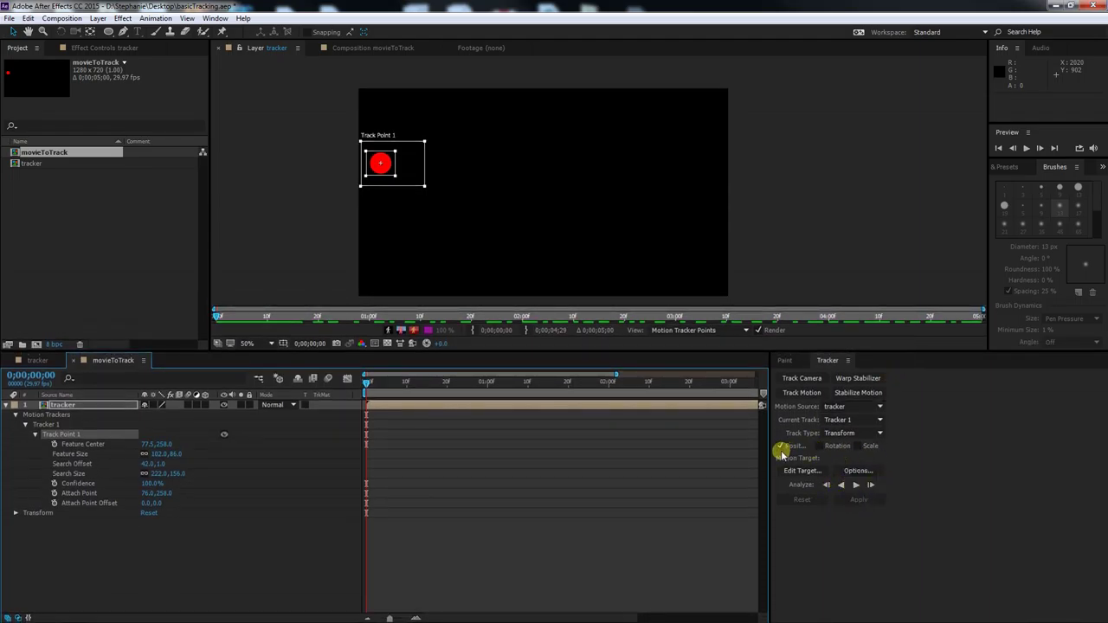
{"action": "left_click", "coordinate": [393, 171]}
{"action": "left_click", "coordinate": [355, 173]}
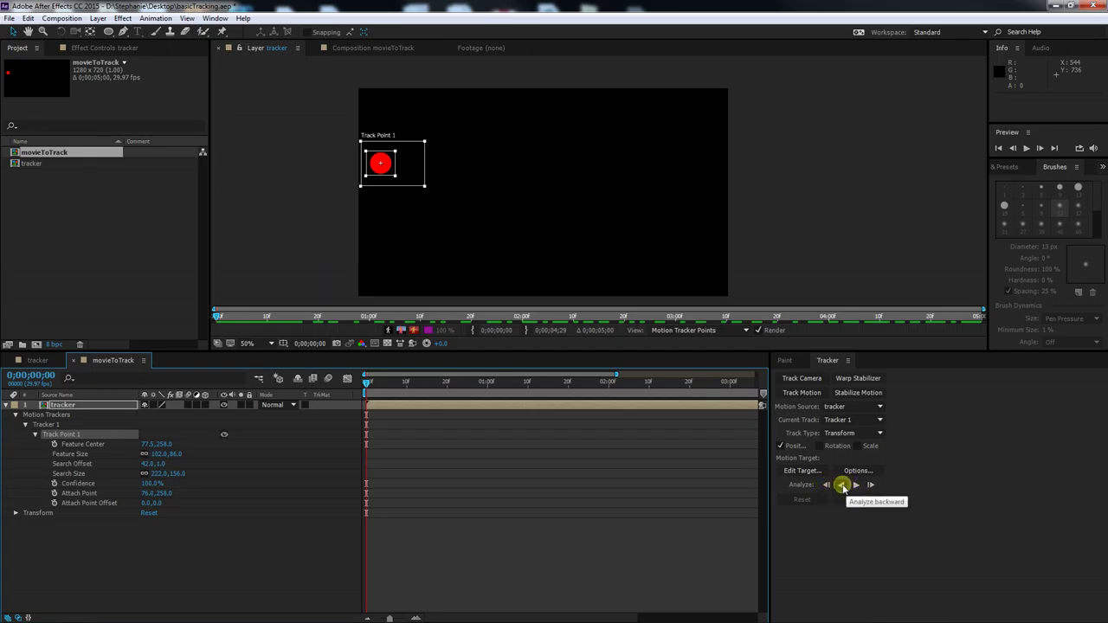
Analyze the track backward, check the circle at 0;00;01;11, then return to the first frame.
{"action": "left_click", "coordinate": [845, 486]}
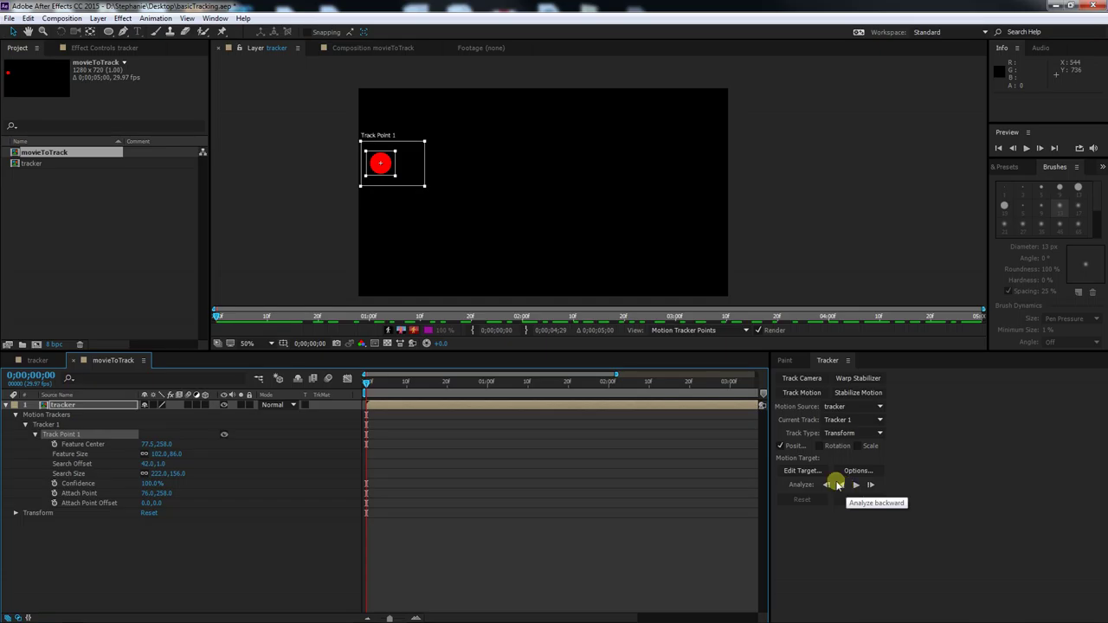
{"action": "left_click_drag", "start_coordinate": [543, 378], "coordinate": [533, 385]}
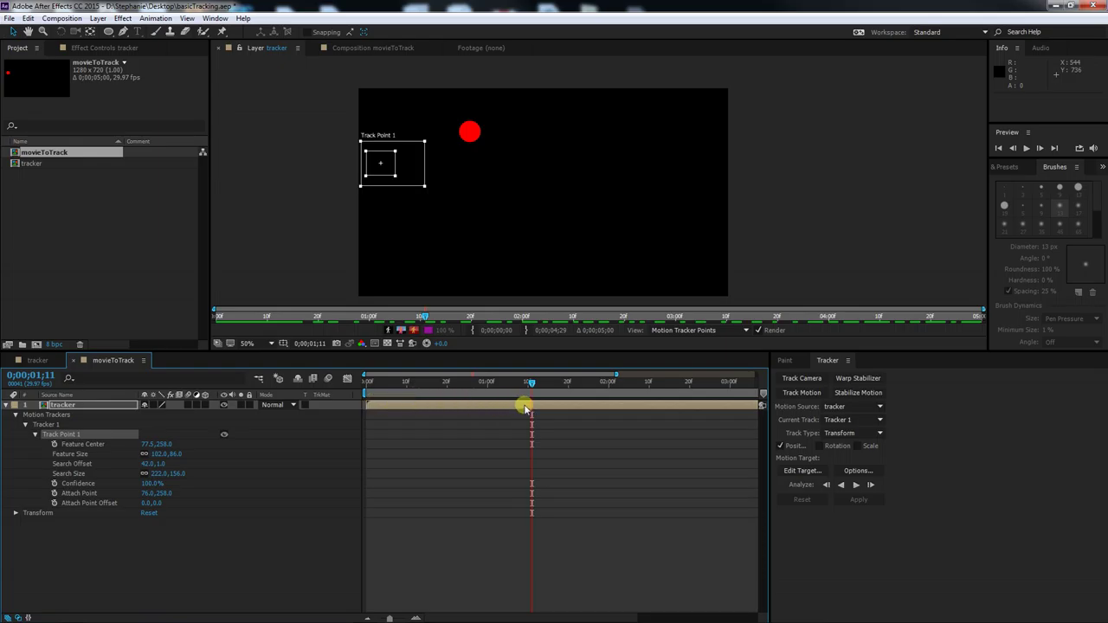
{"action": "left_click_drag", "start_coordinate": [403, 379], "coordinate": [321, 383]}
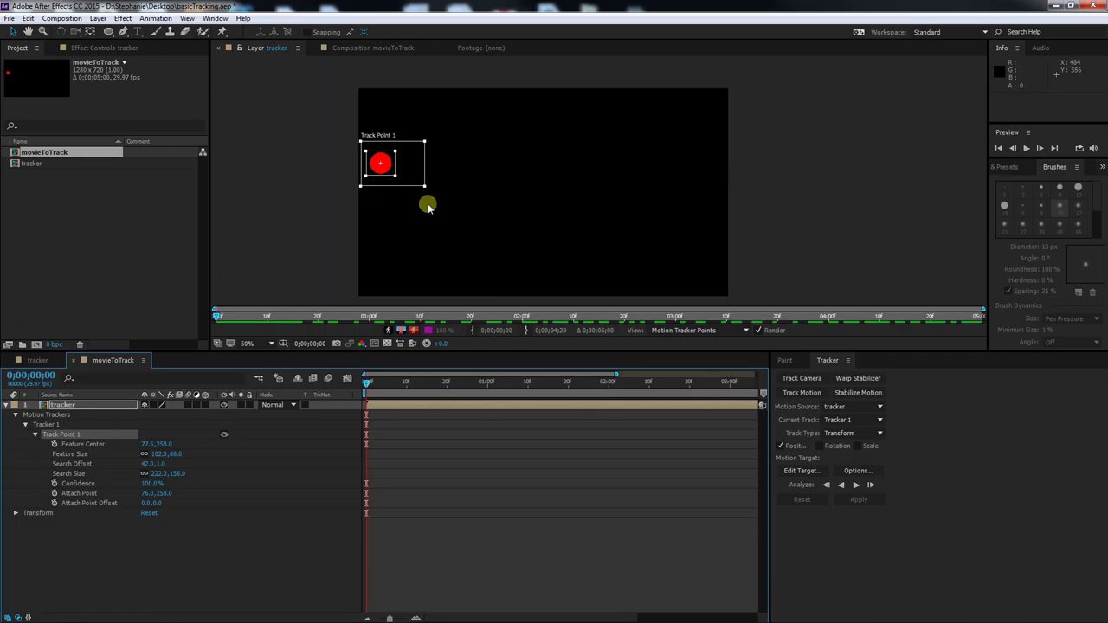
In Motion Tracker Options, switch the Channel from Luminance to RGB.
{"action": "left_click", "coordinate": [853, 469]}
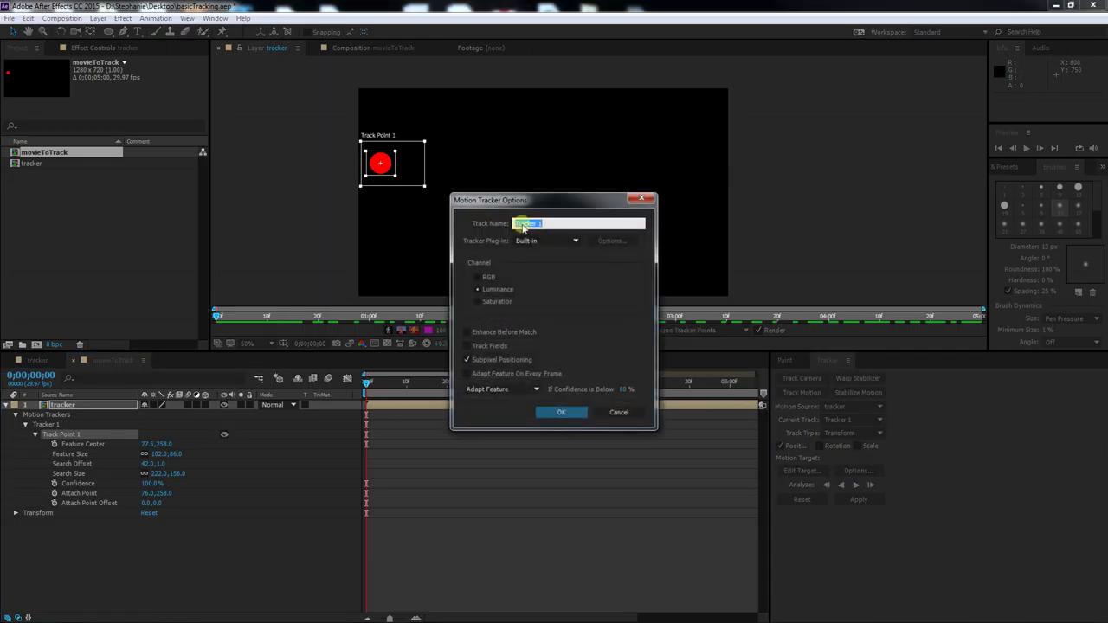
{"action": "left_click_drag", "start_coordinate": [501, 200], "coordinate": [554, 138]}
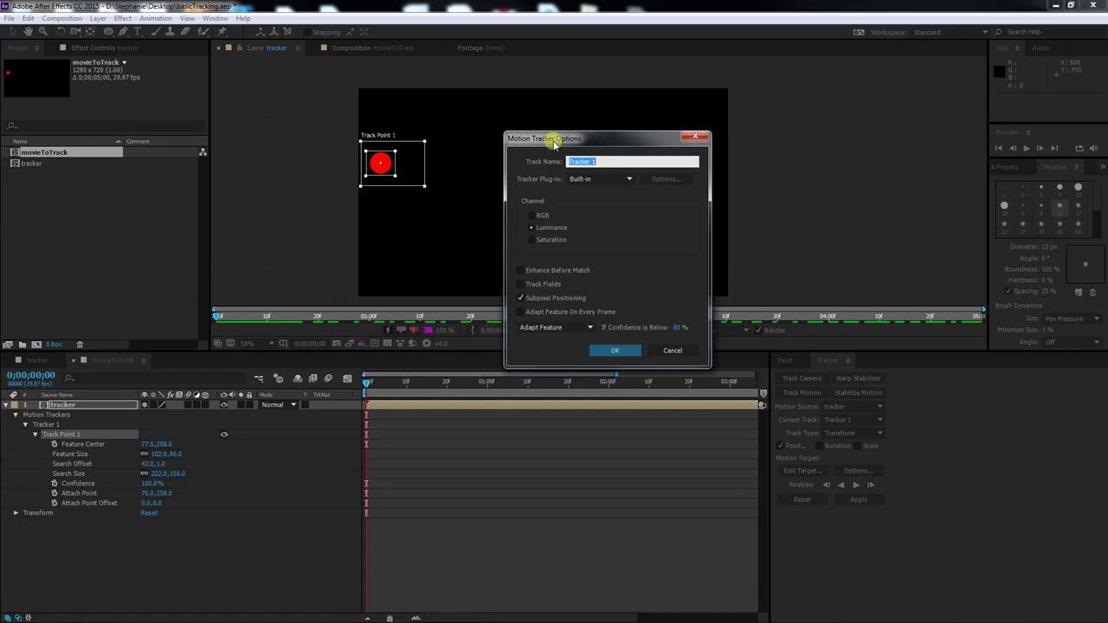
{"action": "left_click", "coordinate": [539, 215]}
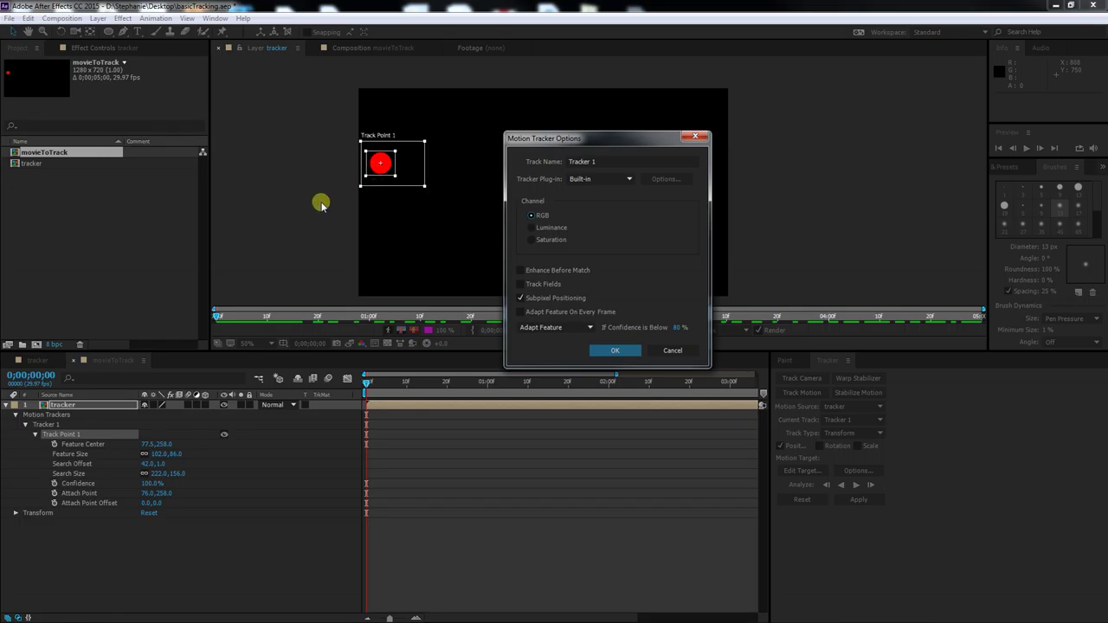
{"action": "left_click", "coordinate": [531, 227]}
{"action": "left_click_drag", "start_coordinate": [387, 158], "coordinate": [393, 174]}
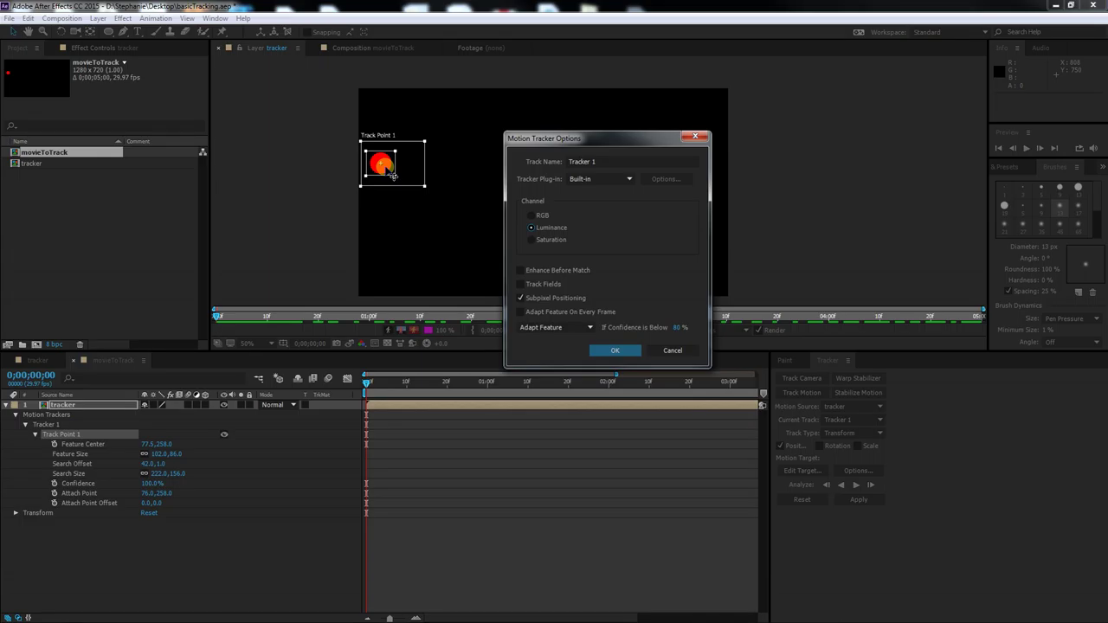
{"action": "left_click_drag", "start_coordinate": [392, 174], "coordinate": [392, 174]}
{"action": "left_click_drag", "start_coordinate": [367, 153], "coordinate": [384, 176]}
Set 'If Confidence is Below 80%' to Stop Tracking.
{"action": "left_click", "coordinate": [590, 328]}
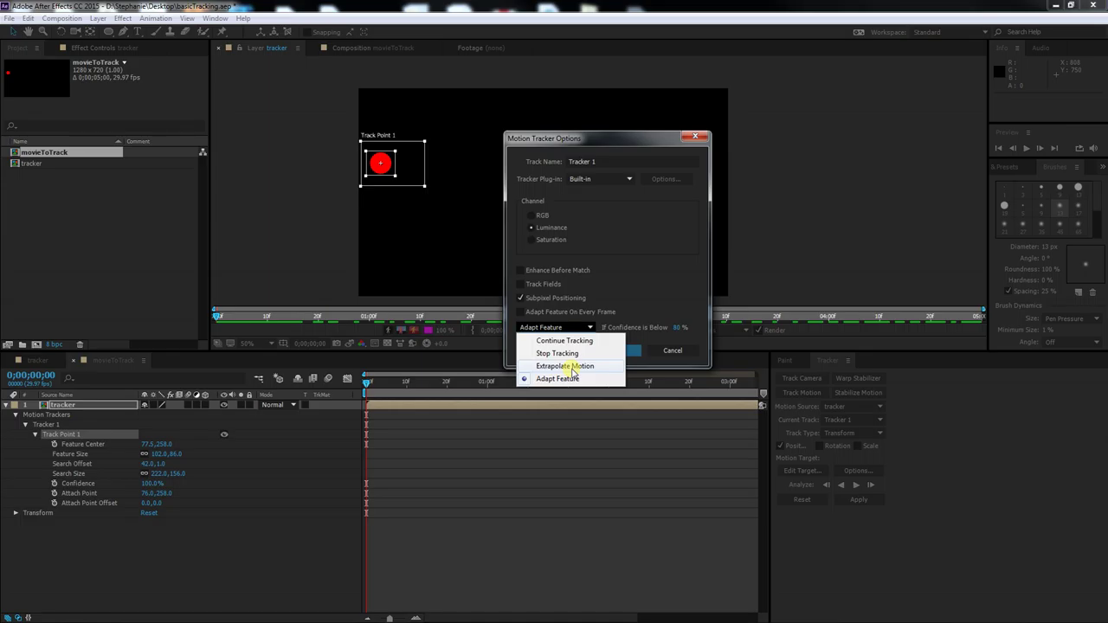
{"action": "left_click", "coordinate": [571, 353]}
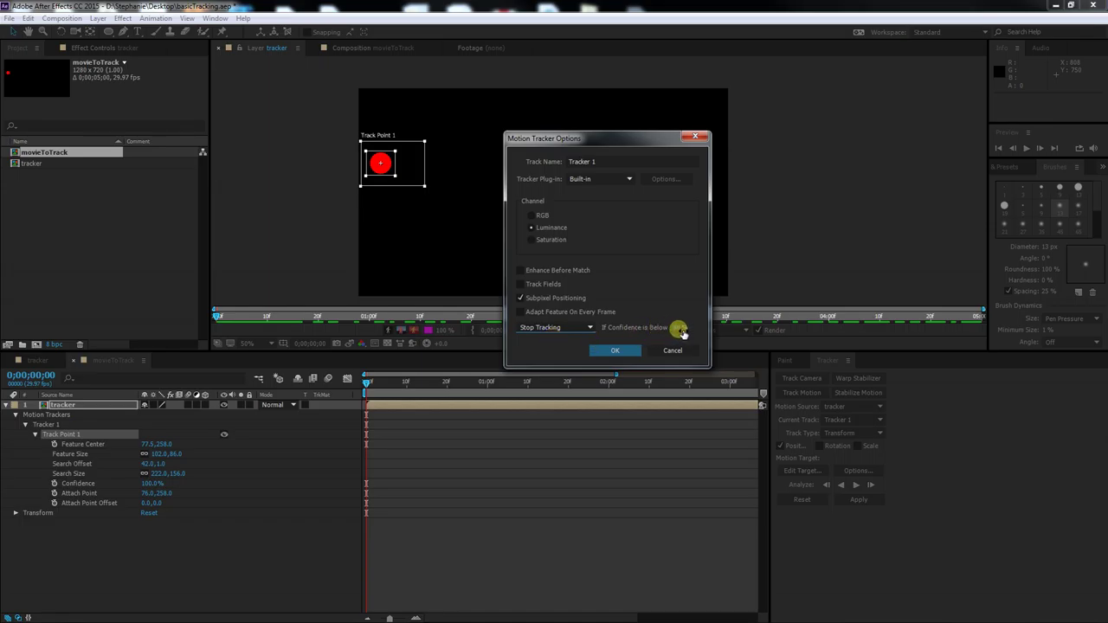
Confirm the tracker options and analyze Track Point 1 forward through 0;00;04;29.
{"action": "left_click", "coordinate": [608, 351]}
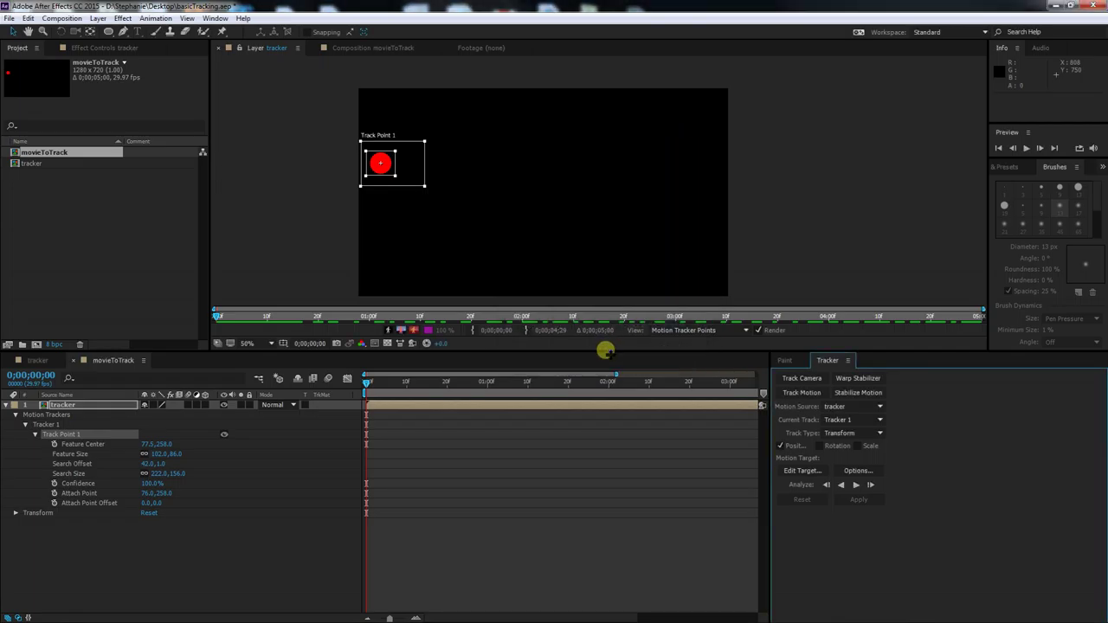
{"action": "left_click", "coordinate": [856, 486]}
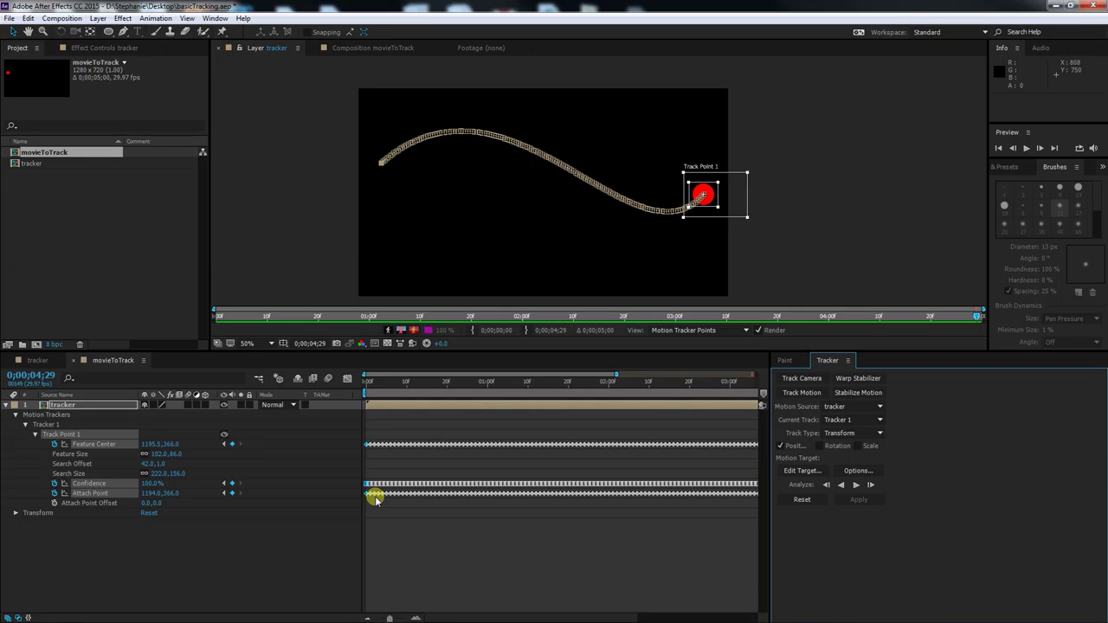
{"action": "mouse_move", "coordinate": [376, 500]}
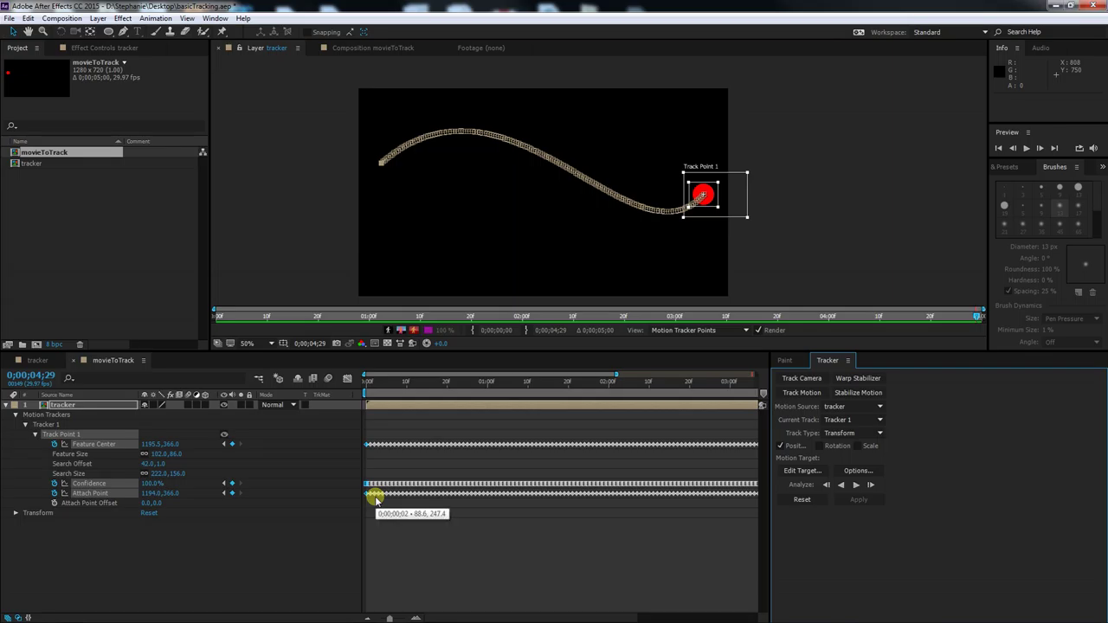
{"action": "right_click", "coordinate": [375, 500]}
{"action": "left_click", "coordinate": [421, 517]}
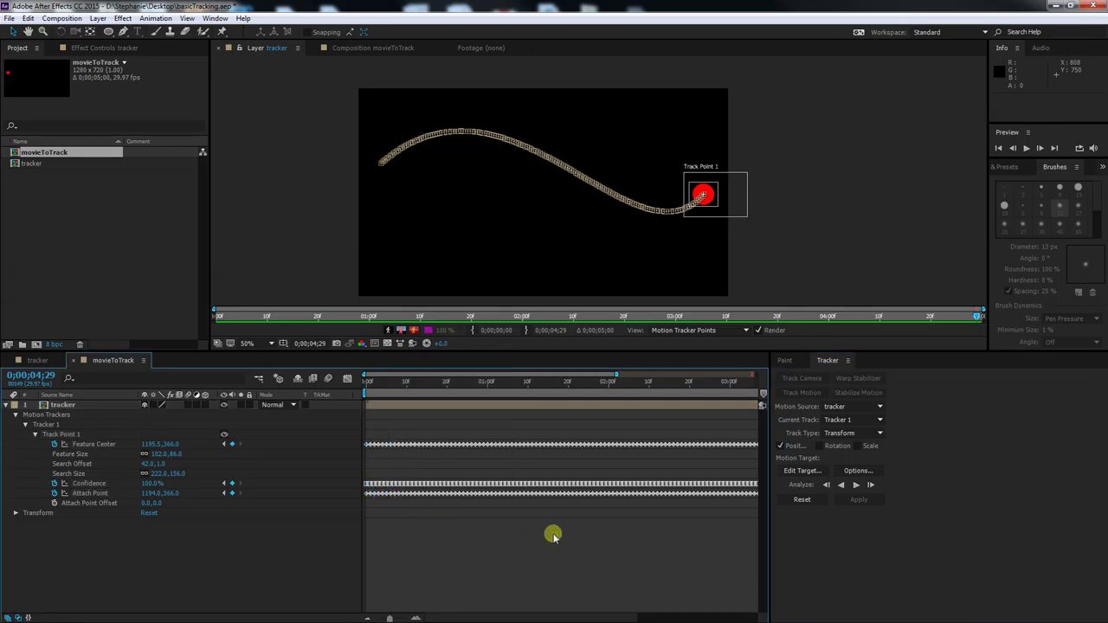
{"action": "key", "text": "period"}
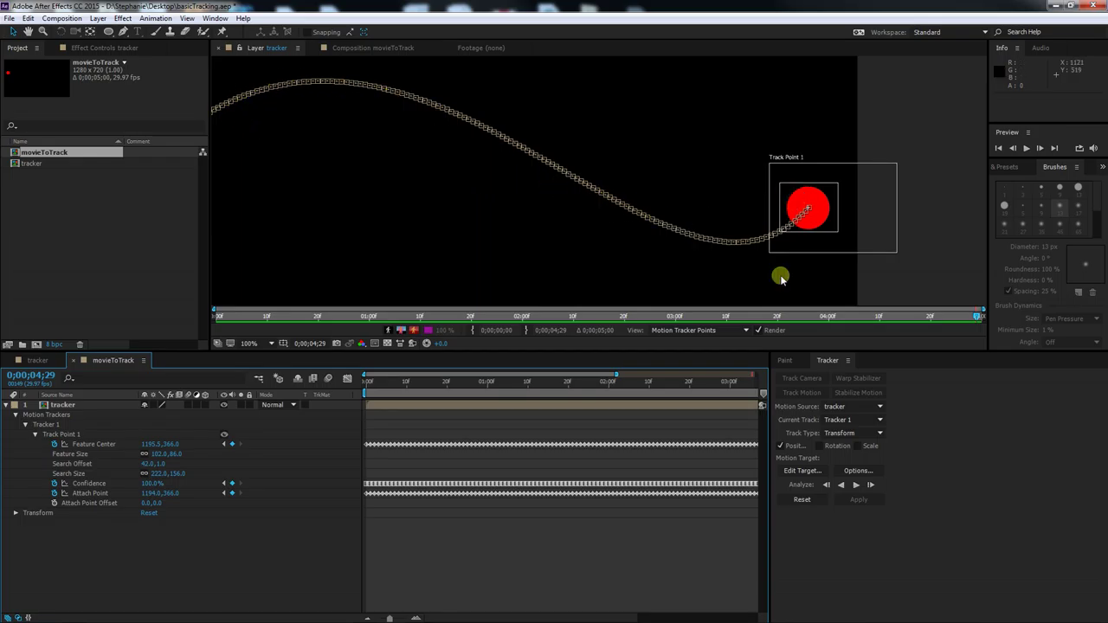
{"action": "left_click_drag", "start_coordinate": [639, 386], "coordinate": [589, 408]}
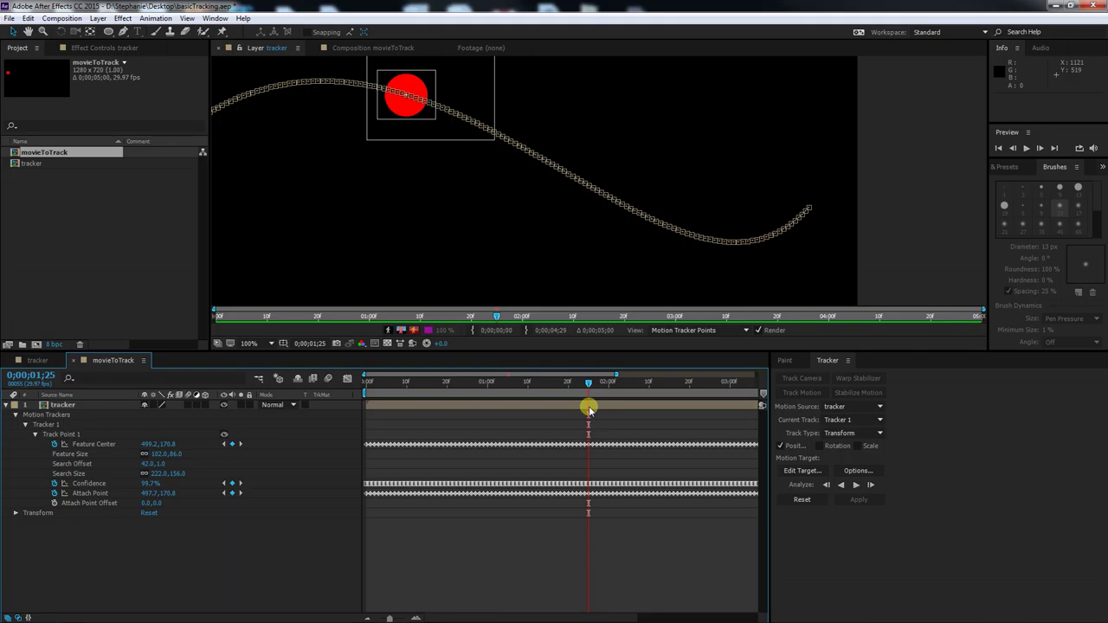
{"action": "key", "text": "Page_Down"}
{"action": "key", "text": "Page_Down"}
{"action": "key", "text": "Page_Down"}
{"action": "key", "text": "Page_Down"}
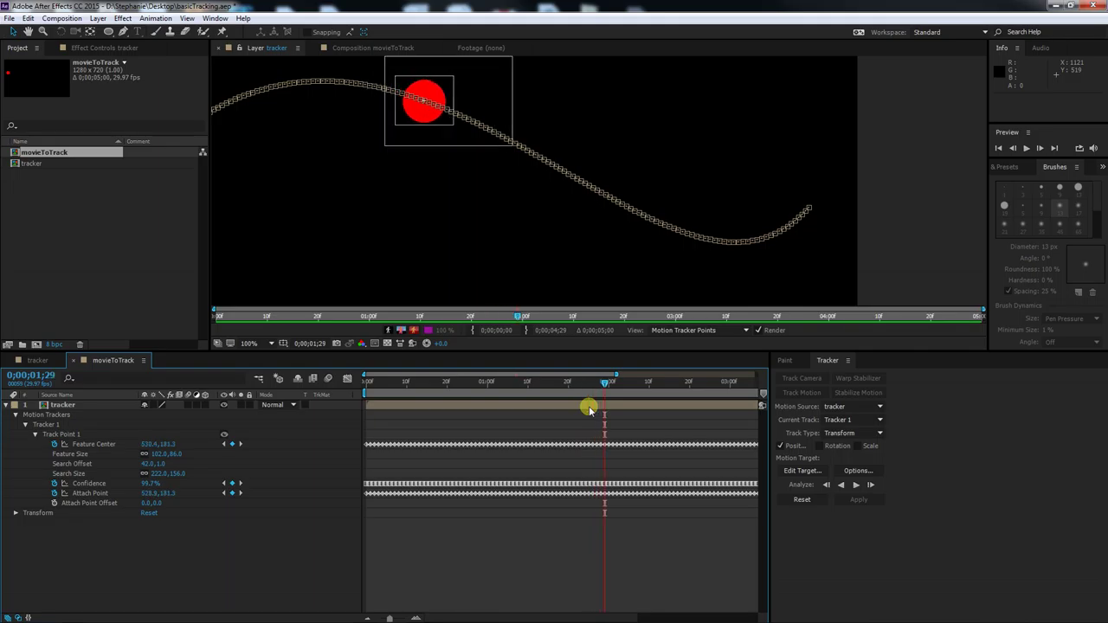
{"action": "key", "text": "Page_Down"}
{"action": "key", "text": "Page_Down"}
{"action": "key", "text": "Page_Down"}
{"action": "key", "text": "Page_Down"}
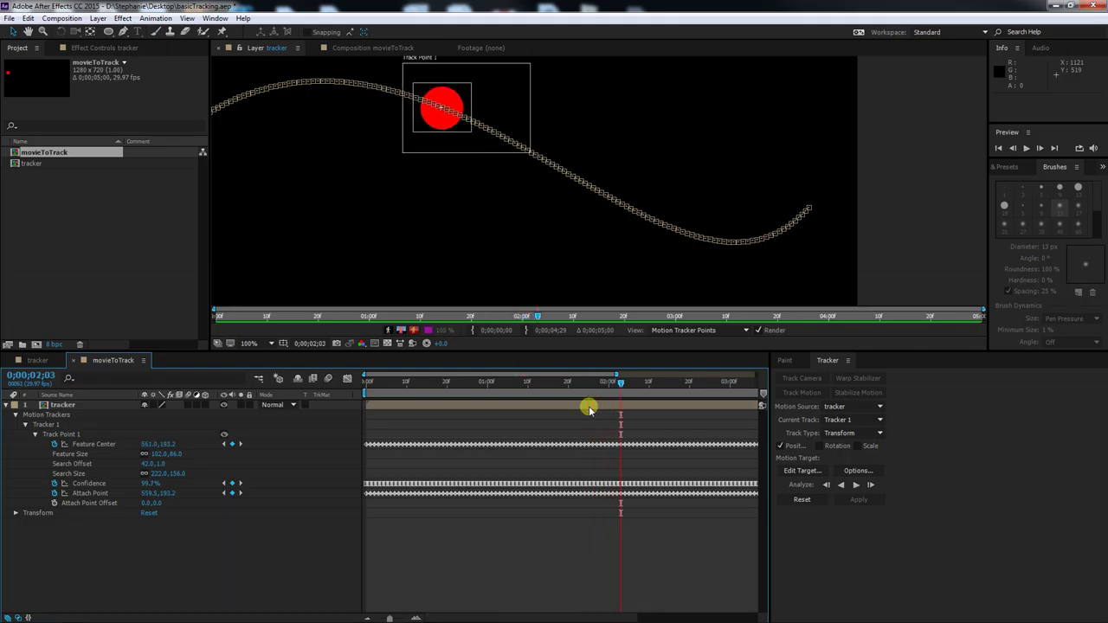
{"action": "key", "text": "Page_Down"}
{"action": "key", "text": "Page_Down"}
{"action": "key", "text": "Page_Down"}
{"action": "key", "text": "Page_Down"}
{"action": "key", "text": "Page_Down"}
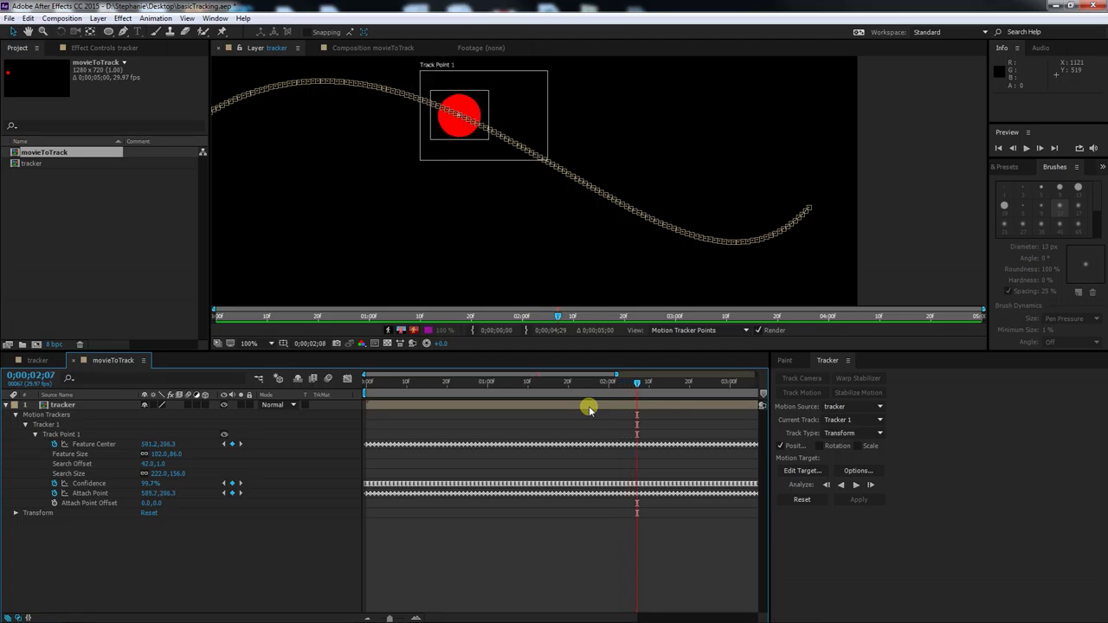
{"action": "key", "text": "Page_Down"}
{"action": "key", "text": "Page_Down"}
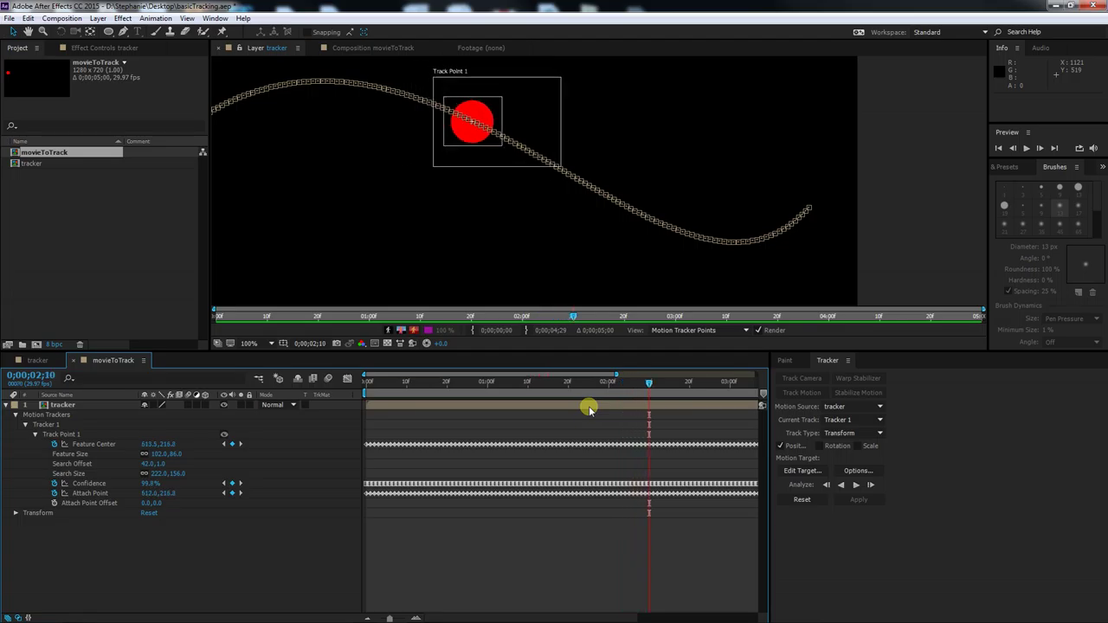
{"action": "left_click_drag", "start_coordinate": [647, 384], "coordinate": [565, 392]}
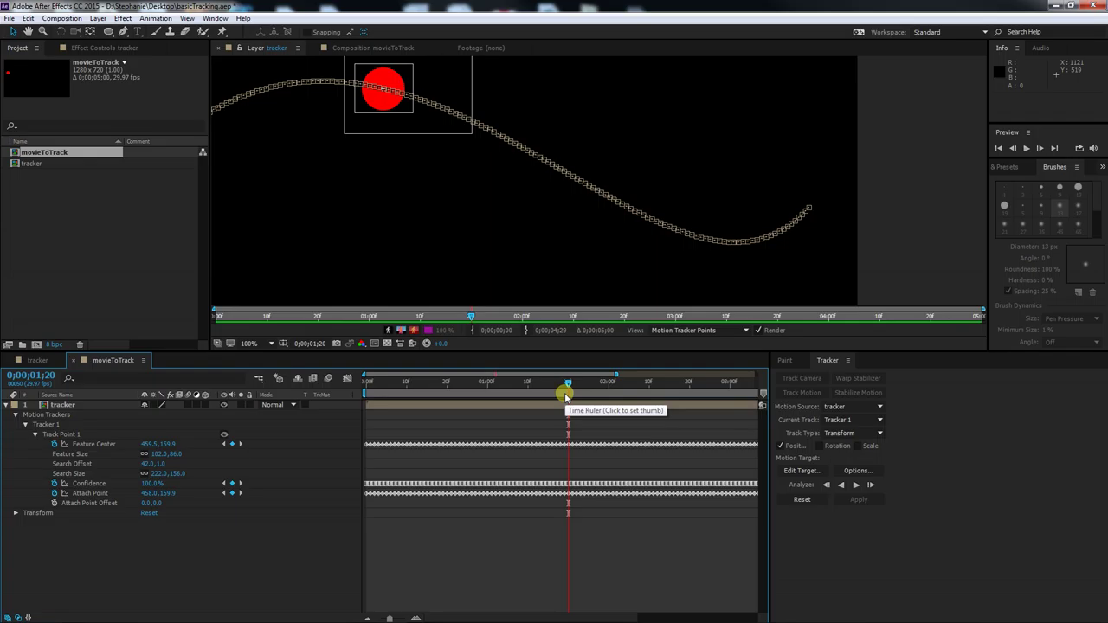
{"action": "key", "text": "Page_Down"}
{"action": "key", "text": "Page_Down"}
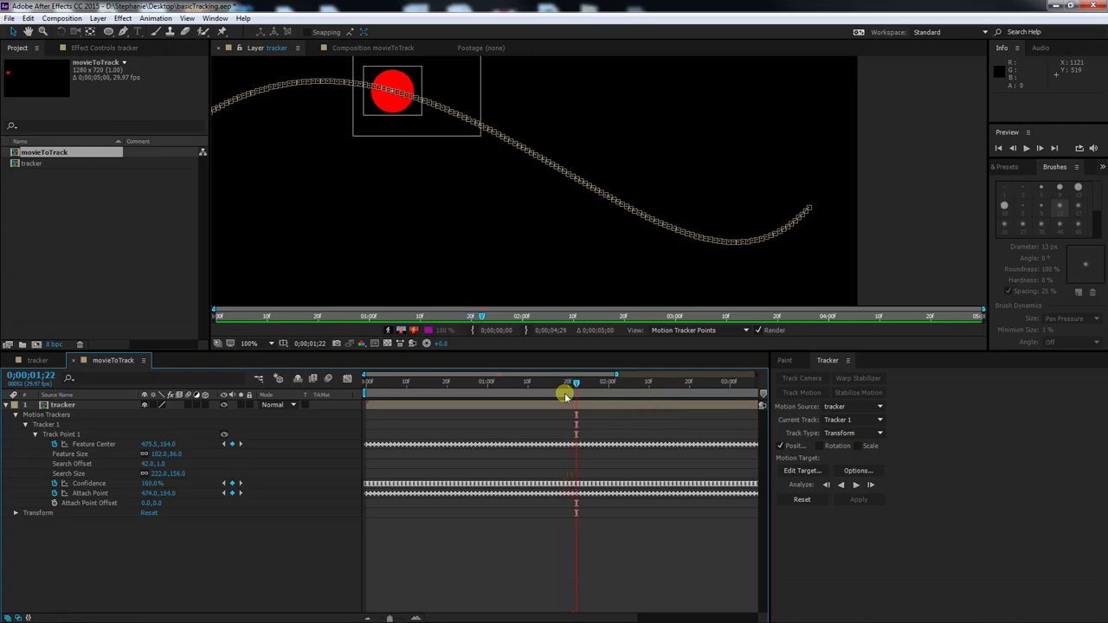
{"action": "key", "text": "Page_Down"}
{"action": "key", "text": "Page_Down"}
{"action": "key", "text": "Page_Down"}
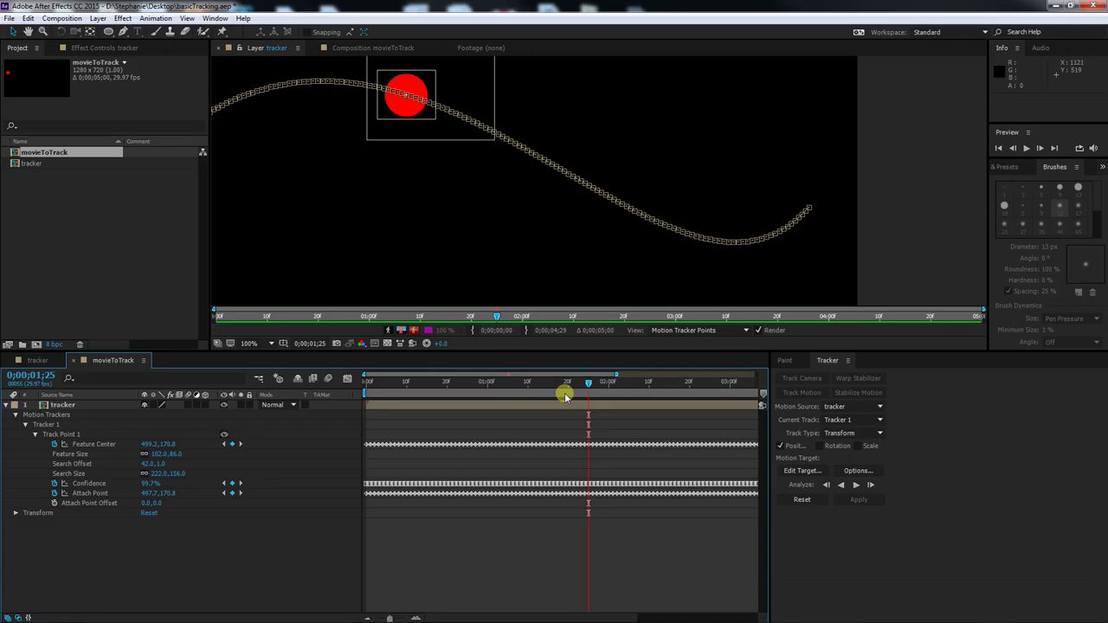
{"action": "key", "text": "Page_Down"}
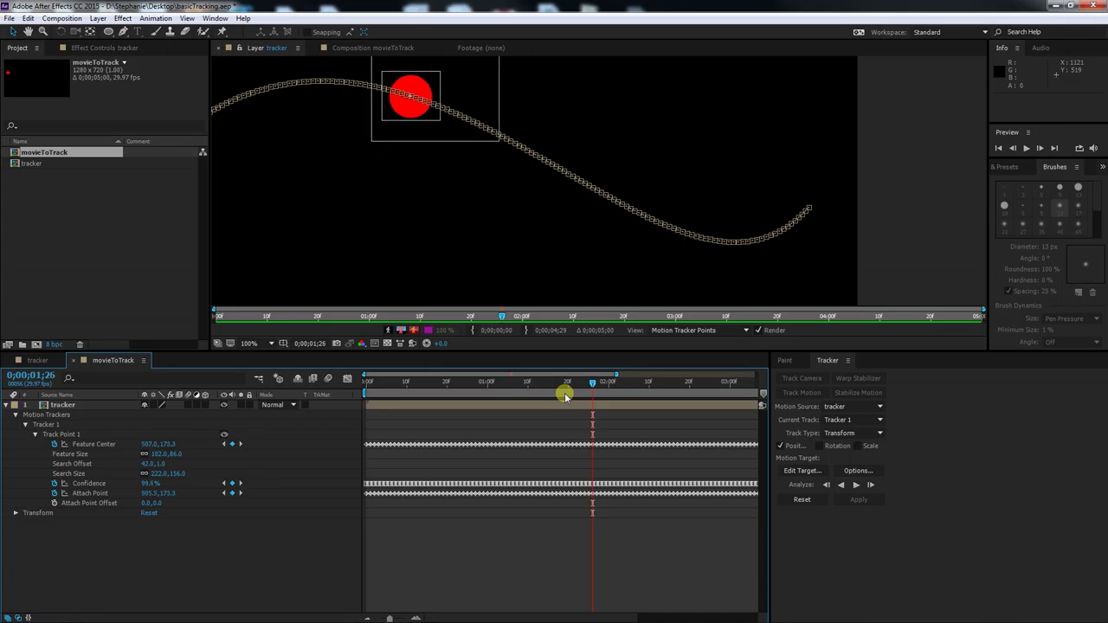
{"action": "left_click_drag", "start_coordinate": [589, 393], "coordinate": [612, 396]}
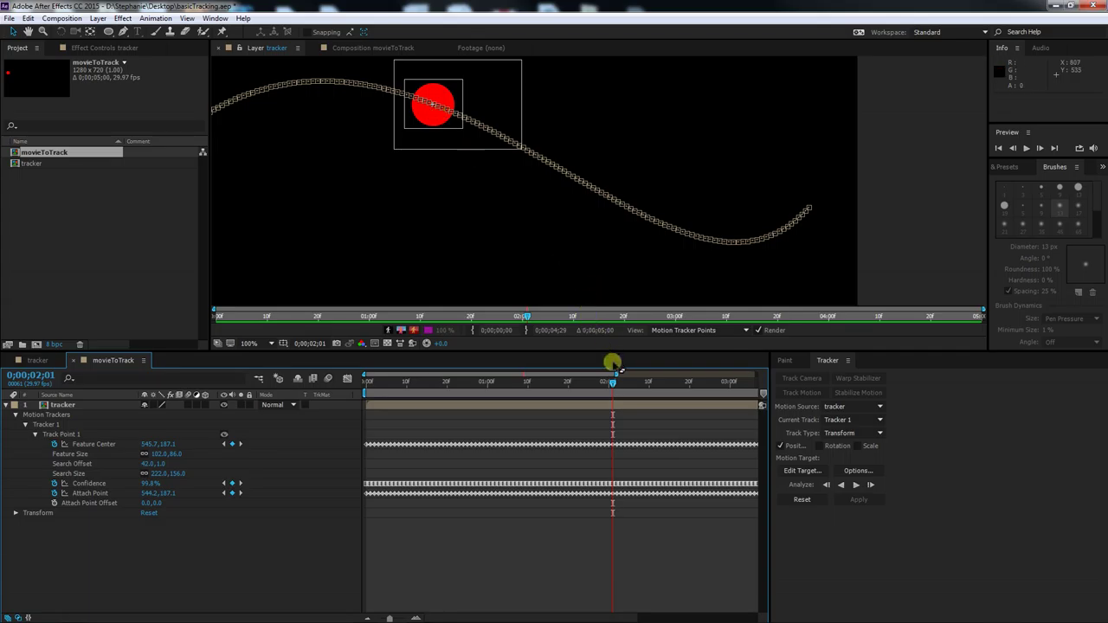
{"action": "left_click_drag", "start_coordinate": [612, 381], "coordinate": [660, 407]}
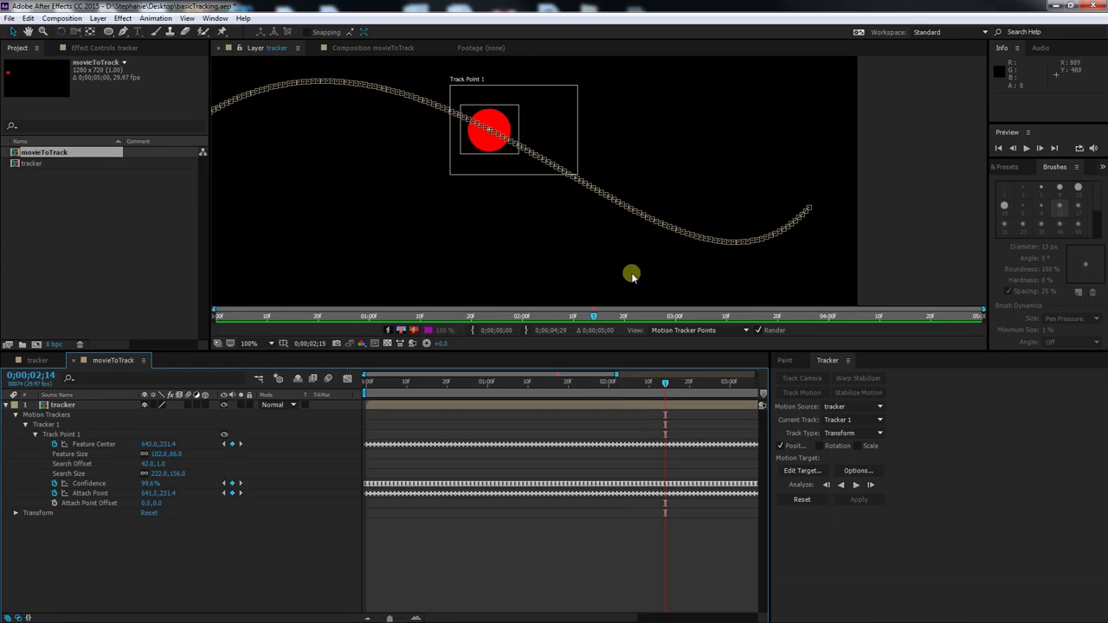
{"action": "key", "text": "Page_Down"}
{"action": "key", "text": "Page_Down"}
{"action": "key", "text": "Page_Down"}
{"action": "key", "text": "Page_Down"}
{"action": "key", "text": "Page_Down"}
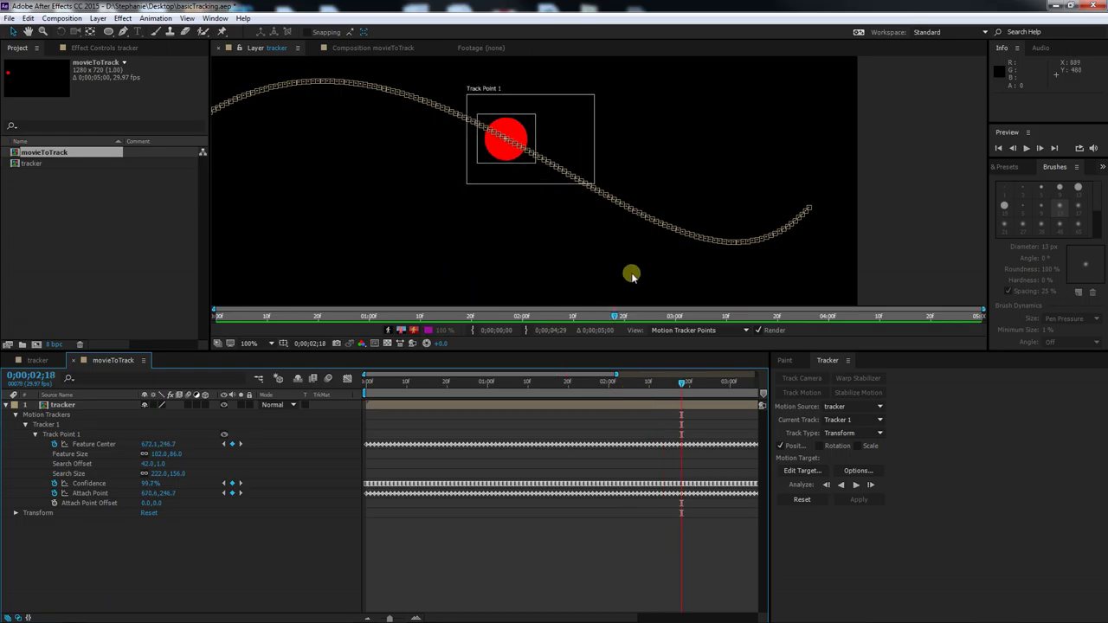
{"action": "key", "text": "Page_Down"}
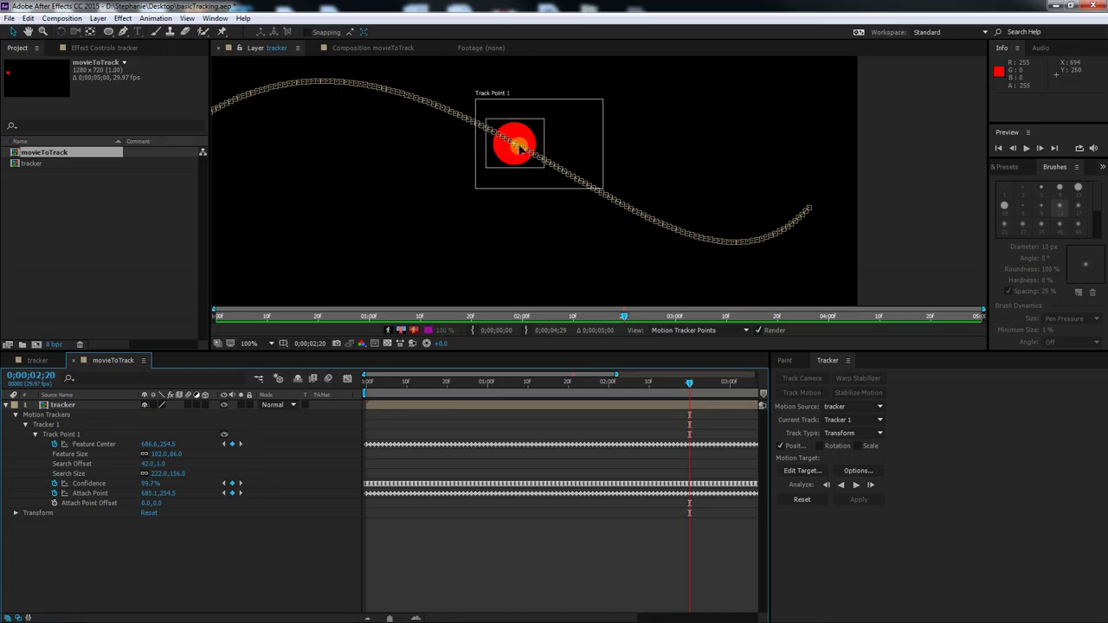
{"action": "key", "text": "Page_Down"}
{"action": "key", "text": "Page_Down"}
{"action": "key", "text": "Page_Down"}
{"action": "key", "text": "Page_Down"}
{"action": "key", "text": "Page_Down"}
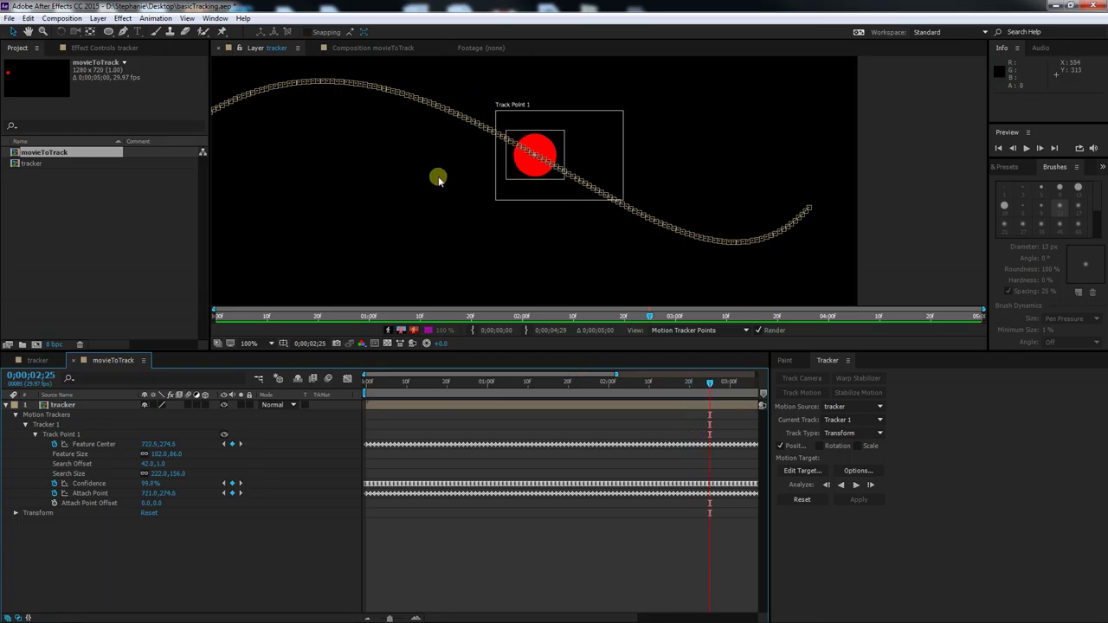
{"action": "key", "text": "comma"}
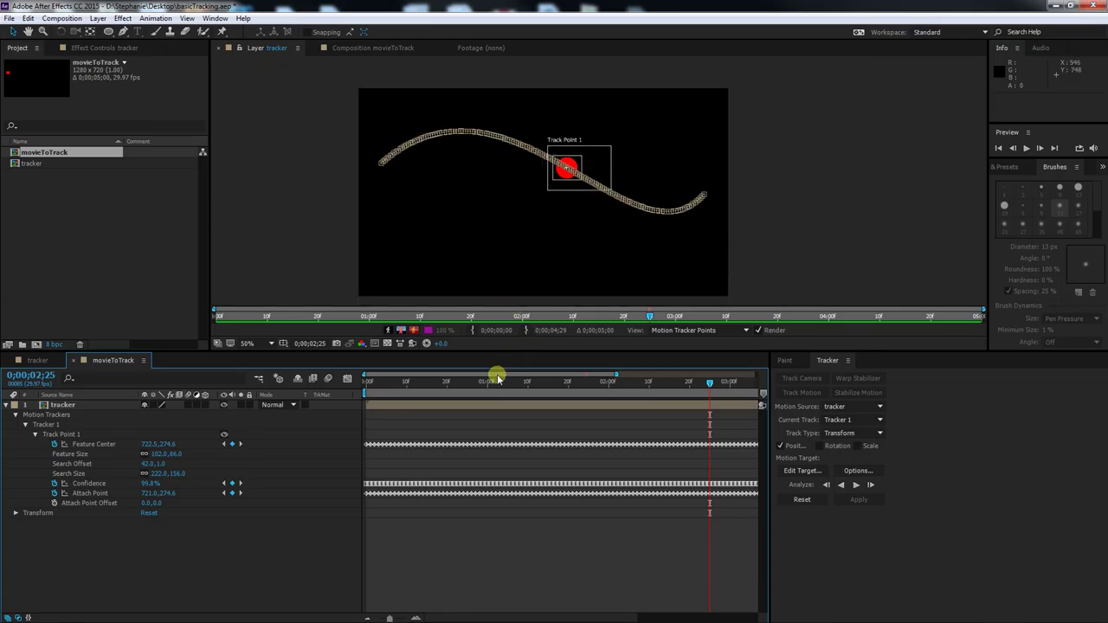
Scrub past the one-second mark and land on frame 0;00;01;15.
{"action": "left_click_drag", "start_coordinate": [495, 381], "coordinate": [541, 383]}
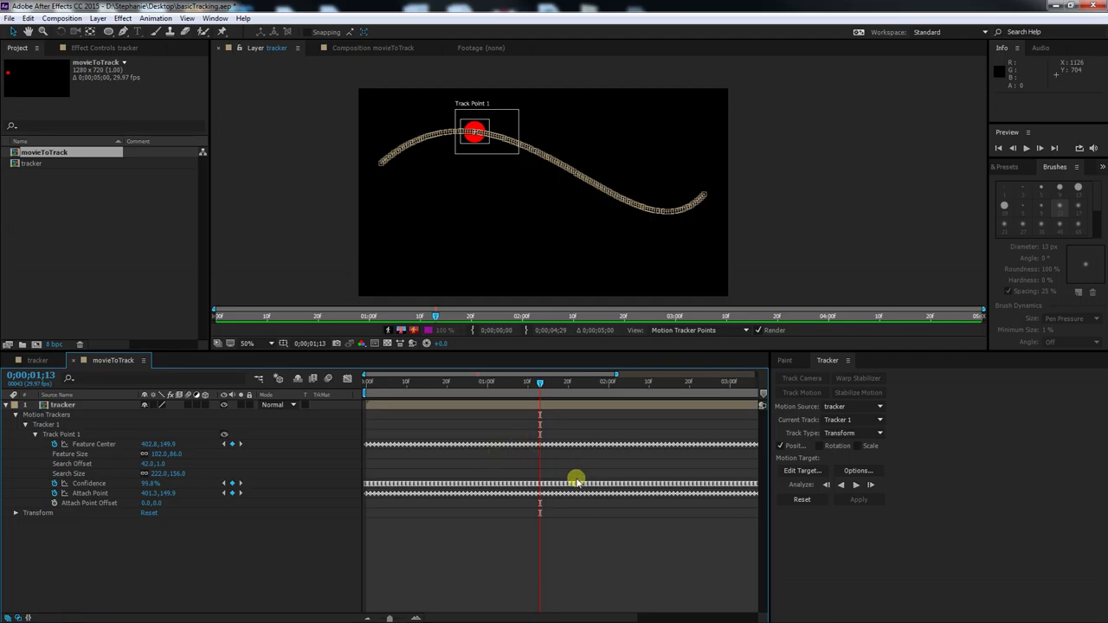
{"action": "left_click_drag", "start_coordinate": [539, 381], "coordinate": [523, 397]}
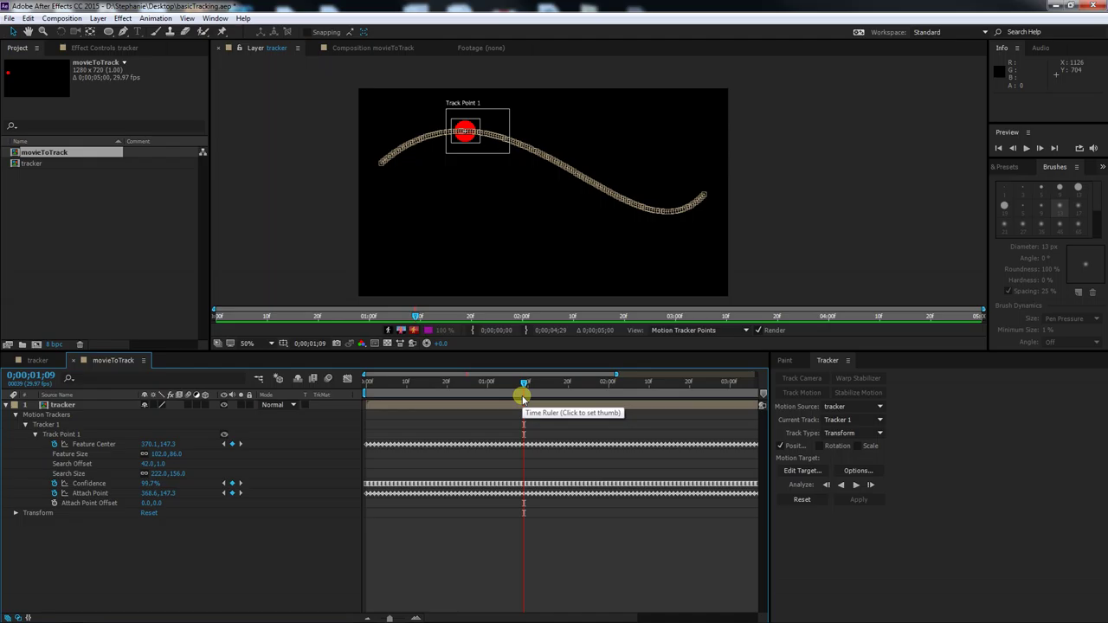
{"action": "left_click", "coordinate": [548, 397]}
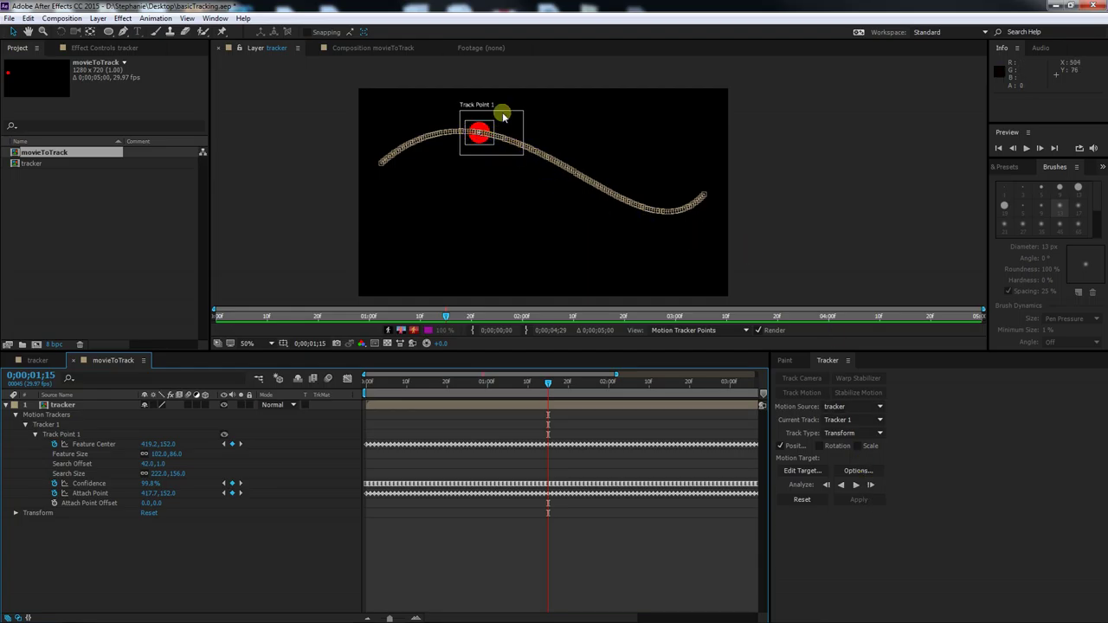
{"action": "left_click", "coordinate": [493, 140]}
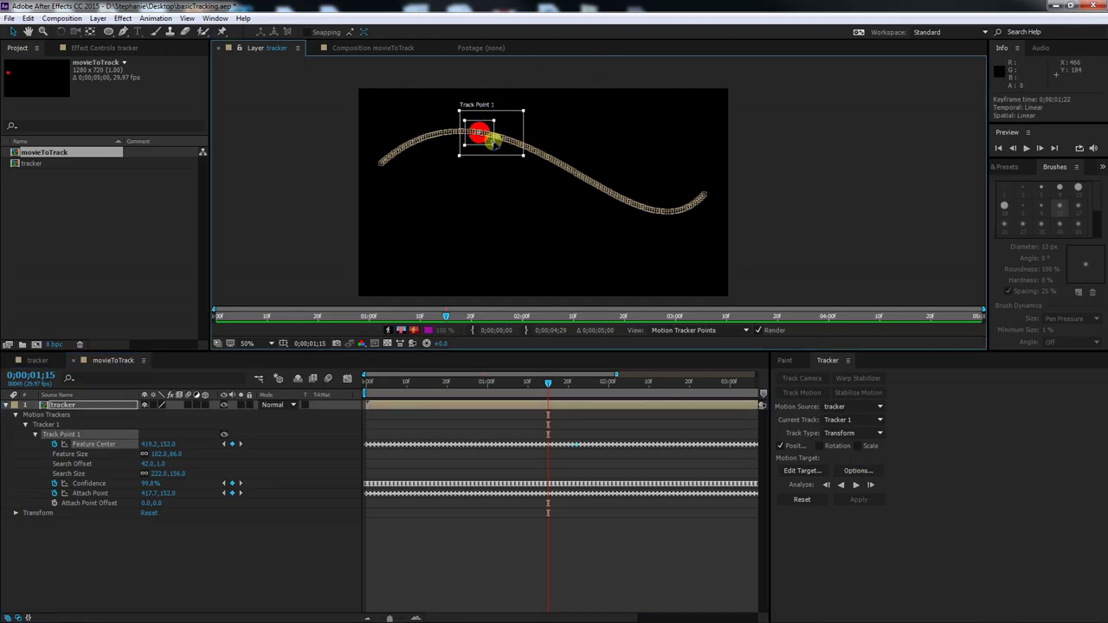
{"action": "left_click_drag", "start_coordinate": [493, 141], "coordinate": [494, 148]}
{"action": "key", "text": "ctrl+z"}
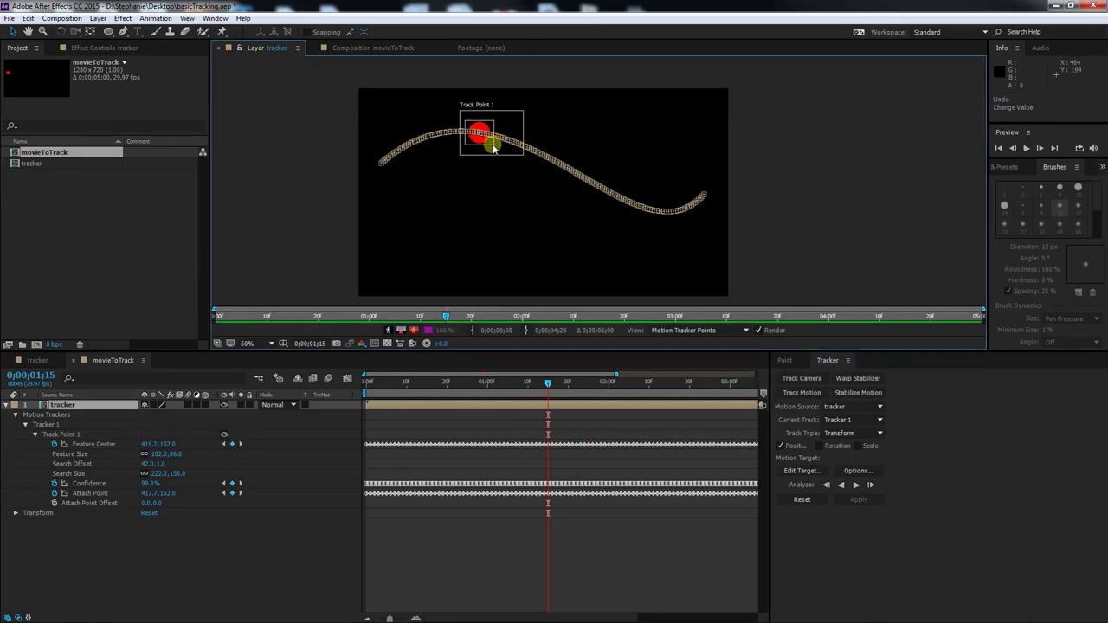
{"action": "left_click_drag", "start_coordinate": [500, 152], "coordinate": [494, 191]}
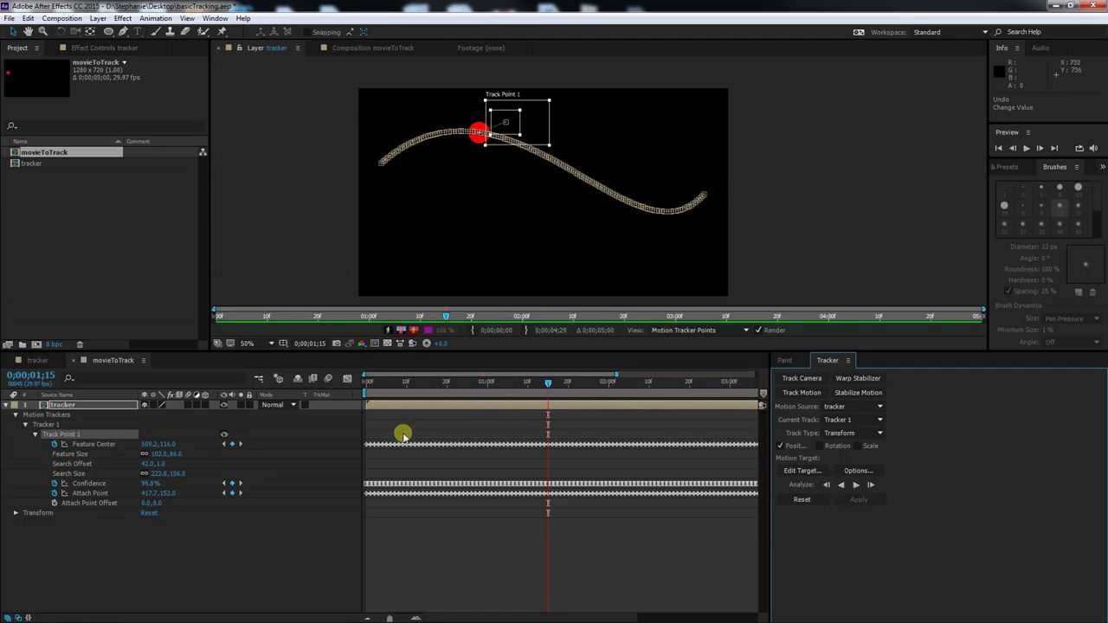
{"action": "key", "text": "Page_Up"}
{"action": "key", "text": "Page_Up"}
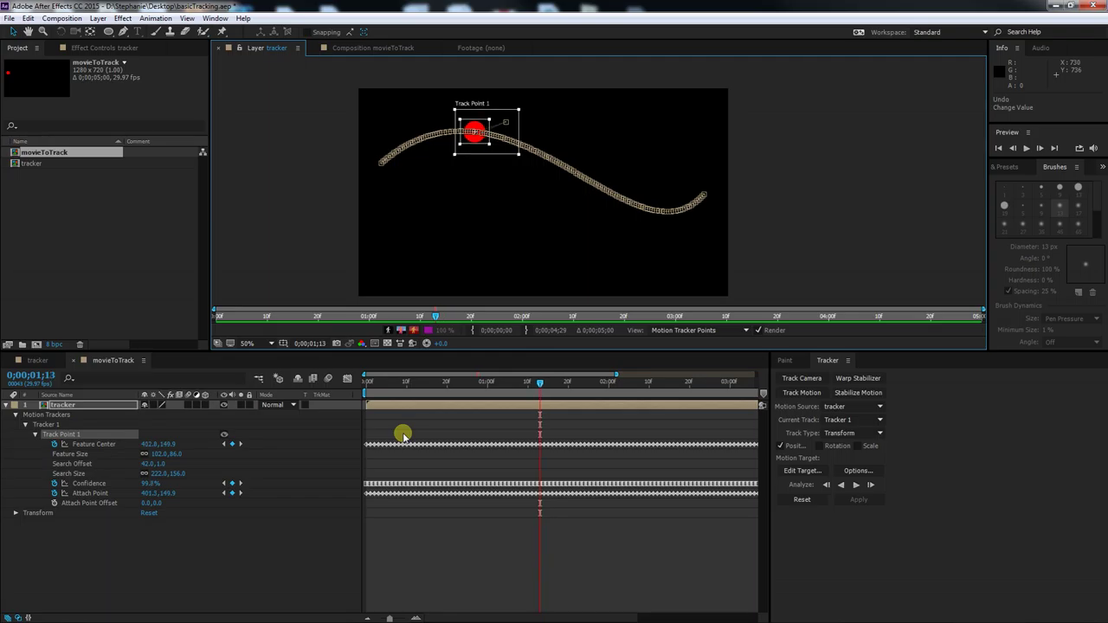
{"action": "key", "text": "Page_Up"}
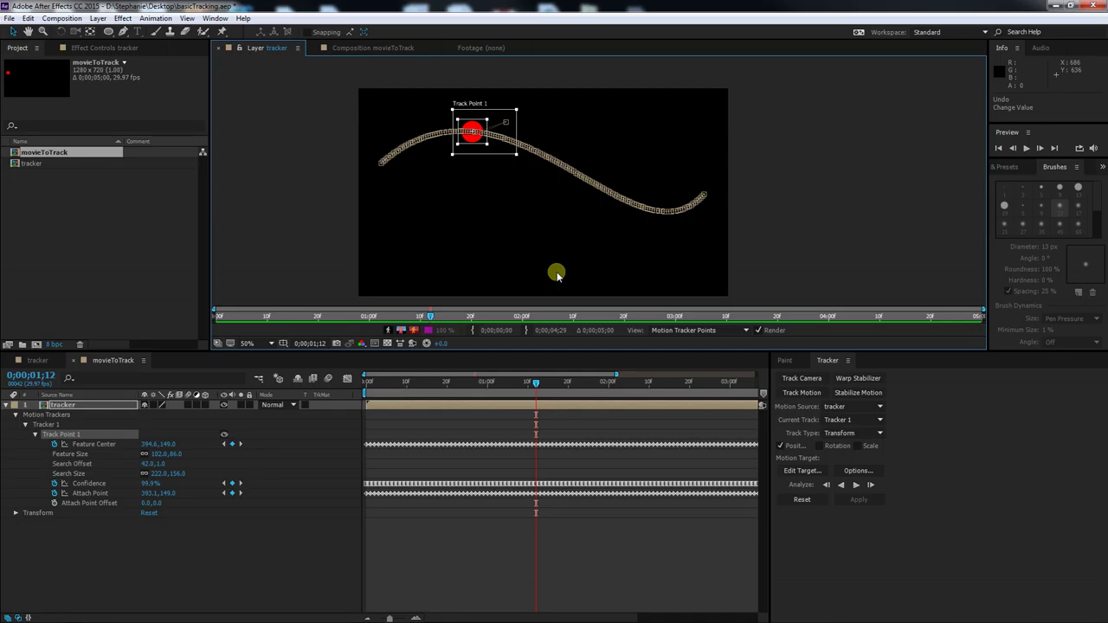
{"action": "key", "text": "Page_Up"}
{"action": "key", "text": "Page_Up"}
{"action": "key", "text": "Page_Up"}
{"action": "key", "text": "Page_Up"}
{"action": "key", "text": "Page_Up"}
{"action": "key", "text": "Page_Up"}
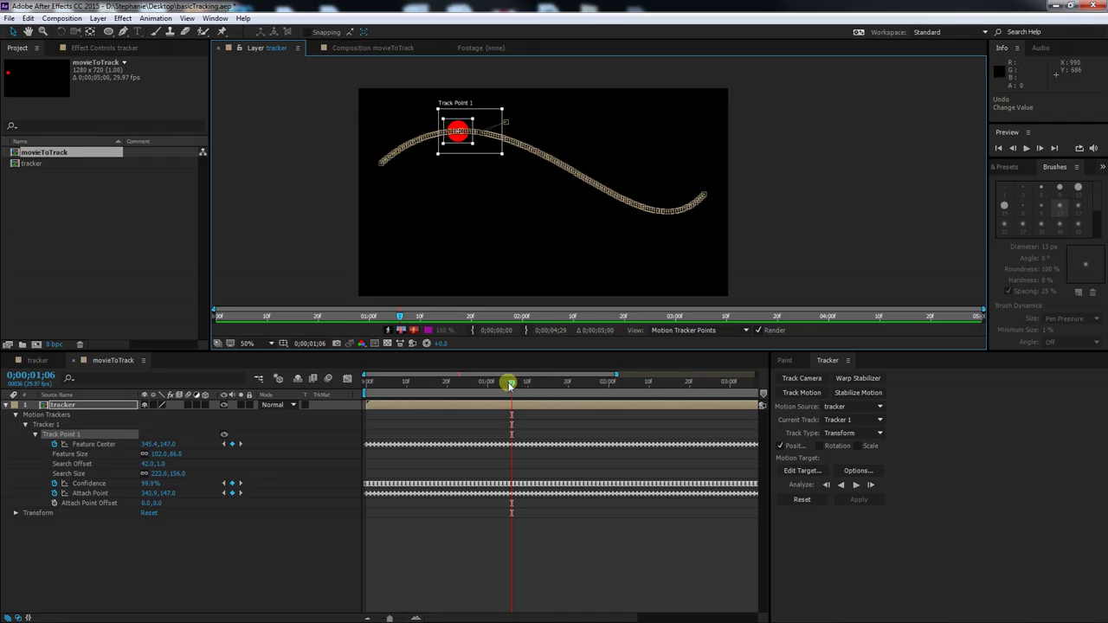
{"action": "key", "text": "Page_Down"}
{"action": "key", "text": "Page_Down"}
{"action": "key", "text": "Page_Down"}
{"action": "key", "text": "Page_Down"}
{"action": "key", "text": "Page_Down"}
{"action": "key", "text": "Page_Down"}
{"action": "key", "text": "Page_Down"}
{"action": "key", "text": "Page_Down"}
{"action": "key", "text": "Page_Down"}
{"action": "key", "text": "Page_Down"}
{"action": "key", "text": "Page_Down"}
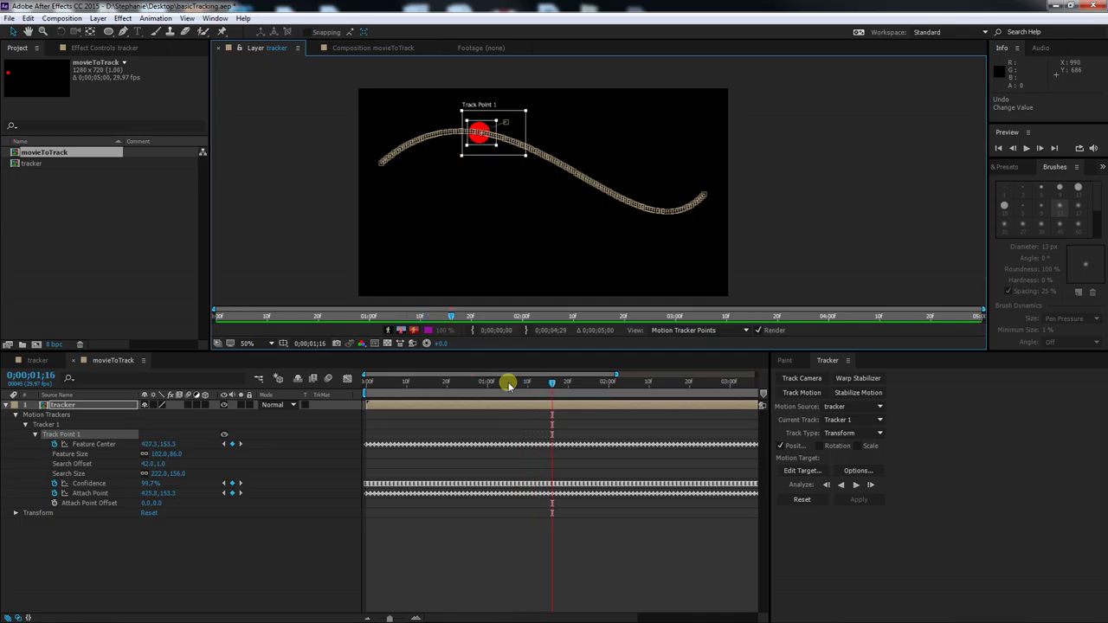
{"action": "key", "text": "Page_Up"}
{"action": "key", "text": "Page_Up"}
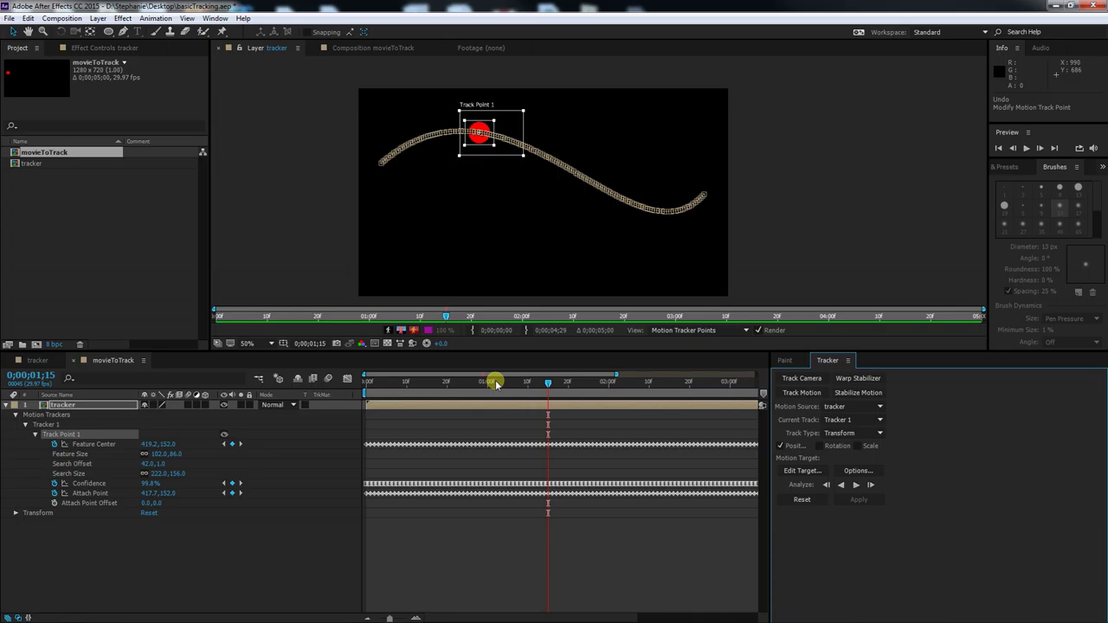
{"action": "key", "text": "Page_Up"}
{"action": "key", "text": "Page_Up"}
{"action": "key", "text": "Page_Up"}
{"action": "key", "text": "Page_Up"}
{"action": "key", "text": "Page_Up"}
{"action": "key", "text": "Page_Up"}
{"action": "key", "text": "Page_Up"}
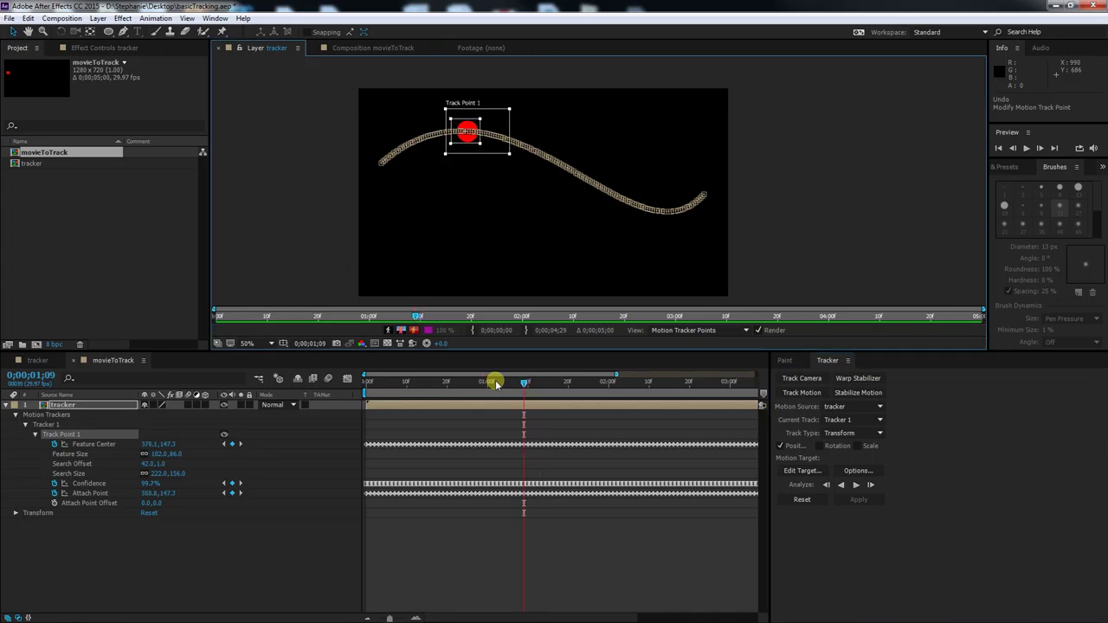
{"action": "key", "text": "Page_Down"}
{"action": "key", "text": "Page_Down"}
{"action": "key", "text": "Page_Down"}
{"action": "key", "text": "Page_Down"}
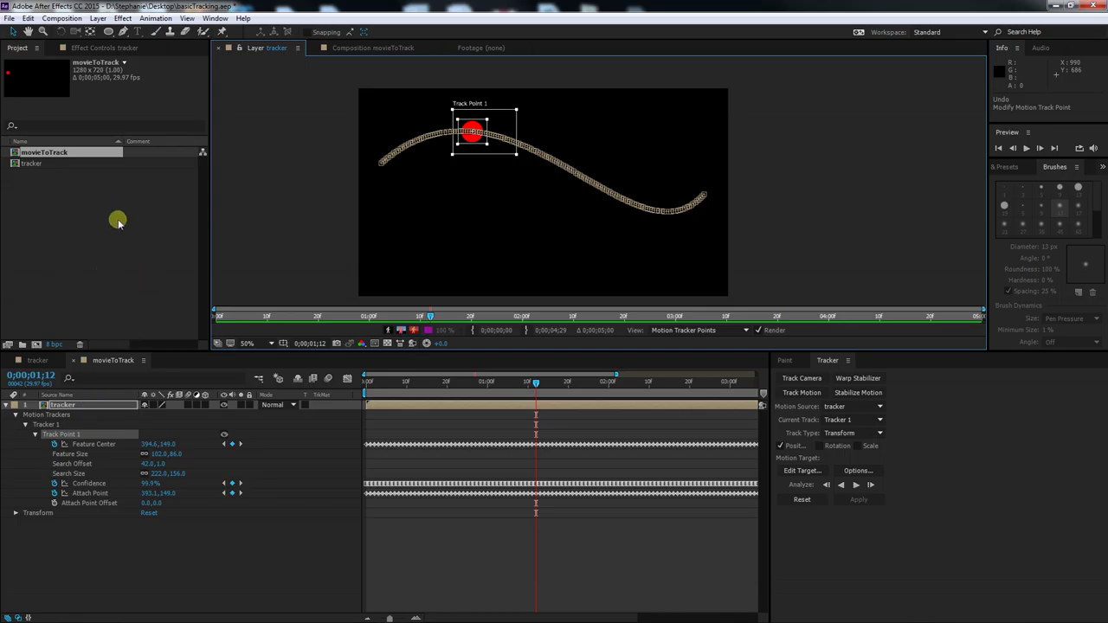
Import knobs.jpg from the Desktop alongside movieToTrack and tracker.
{"action": "double_click", "coordinate": [74, 253]}
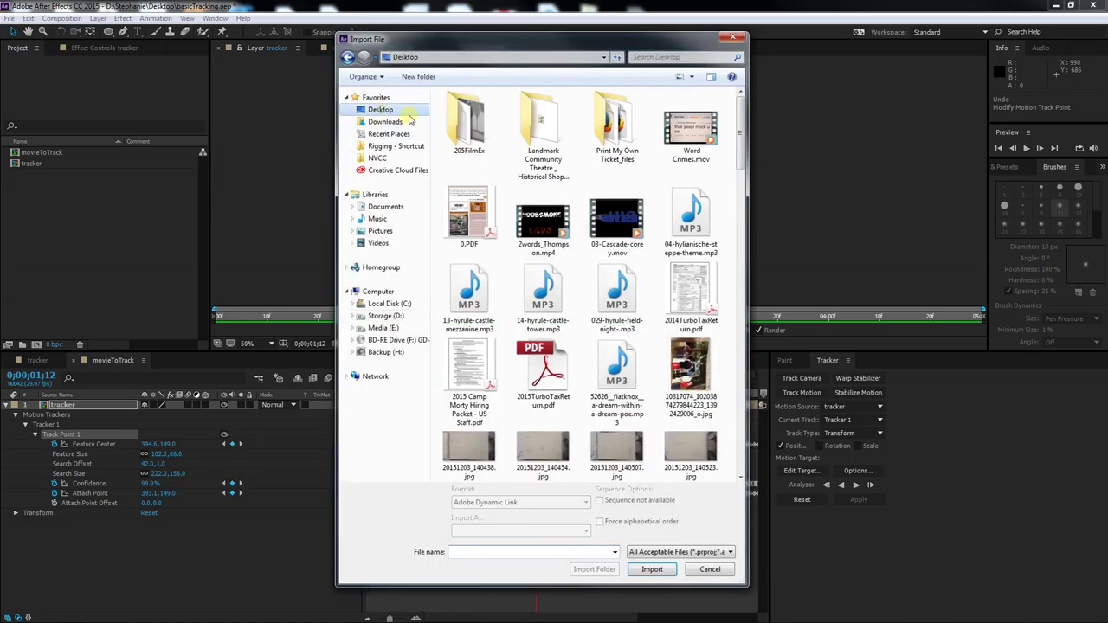
{"action": "left_click", "coordinate": [381, 109]}
{"action": "left_click_drag", "start_coordinate": [743, 121], "coordinate": [736, 389]}
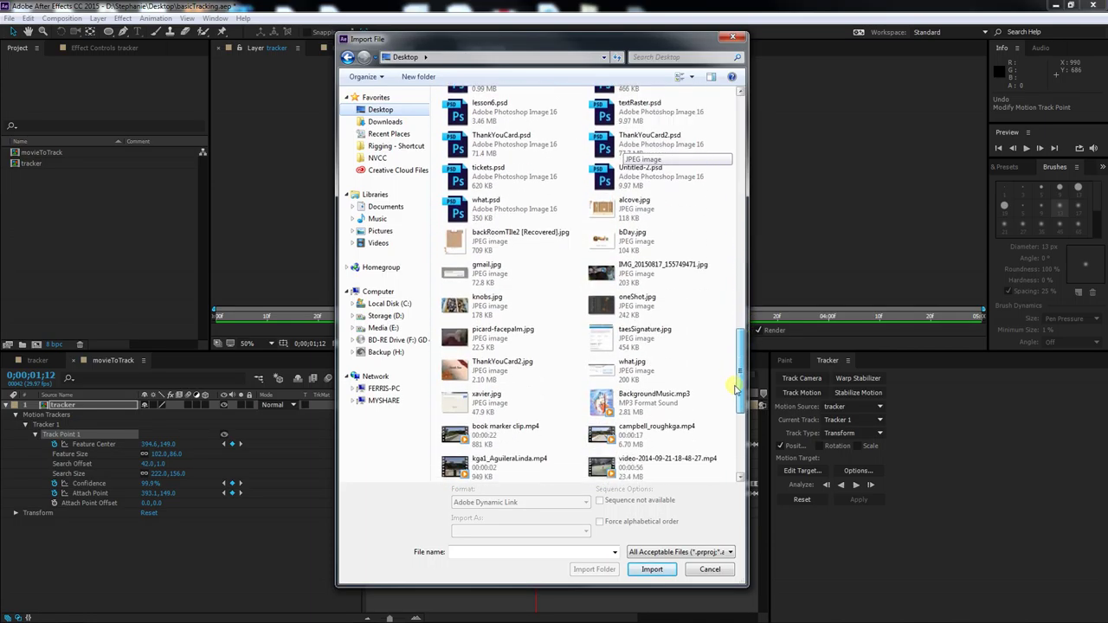
{"action": "left_click", "coordinate": [487, 301]}
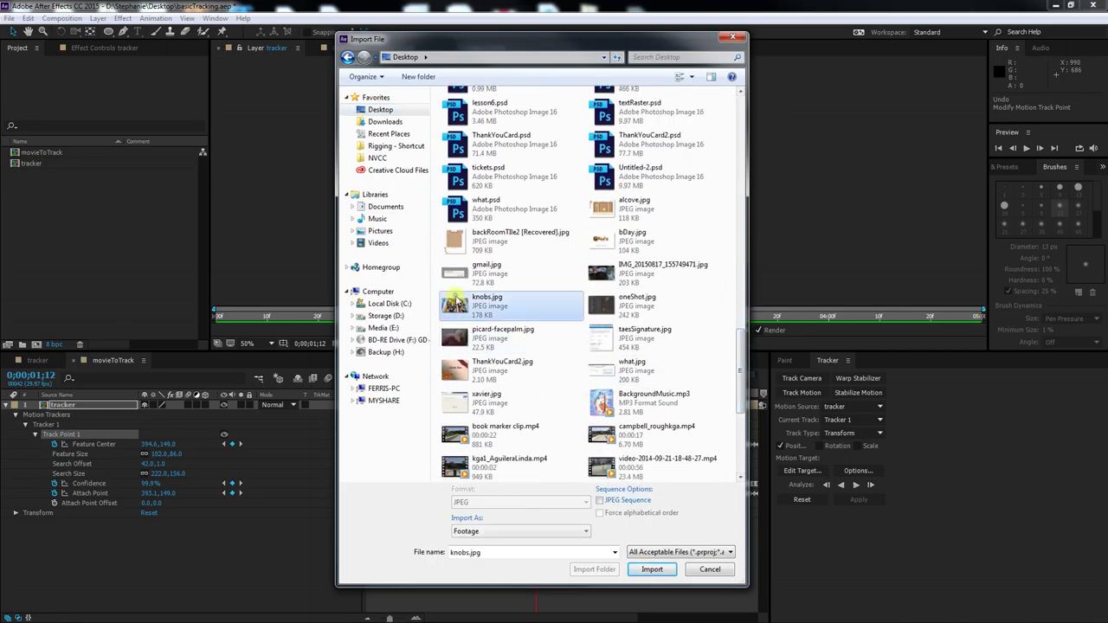
{"action": "left_click", "coordinate": [667, 571]}
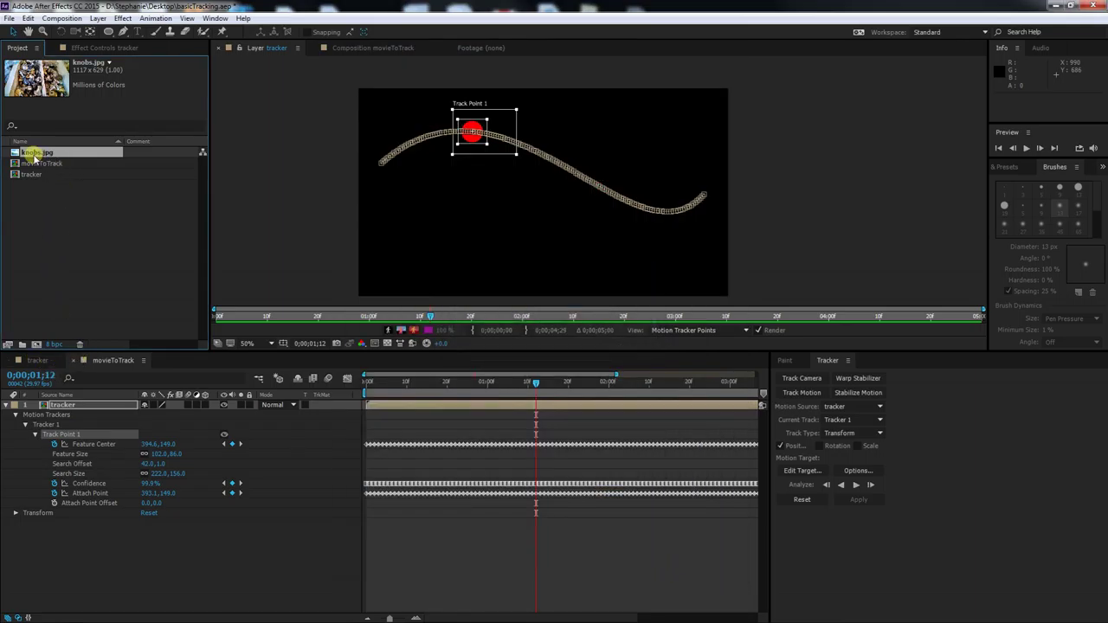
Preview knobs.jpg and place it as the top layer of the movieToTrack composition.
{"action": "double_click", "coordinate": [26, 151]}
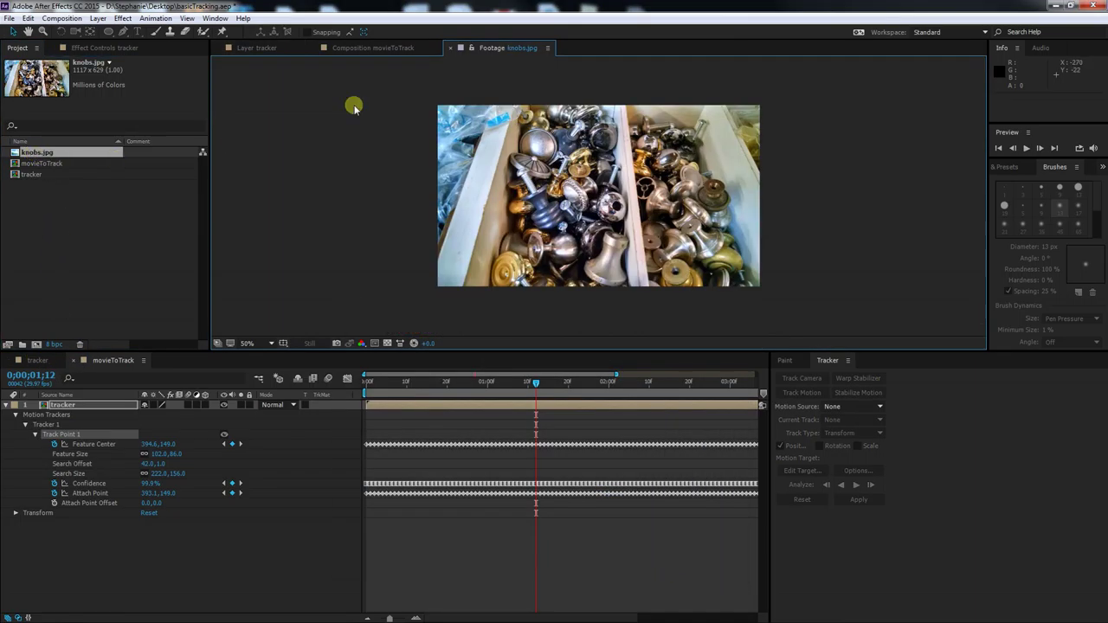
{"action": "left_click", "coordinate": [263, 49]}
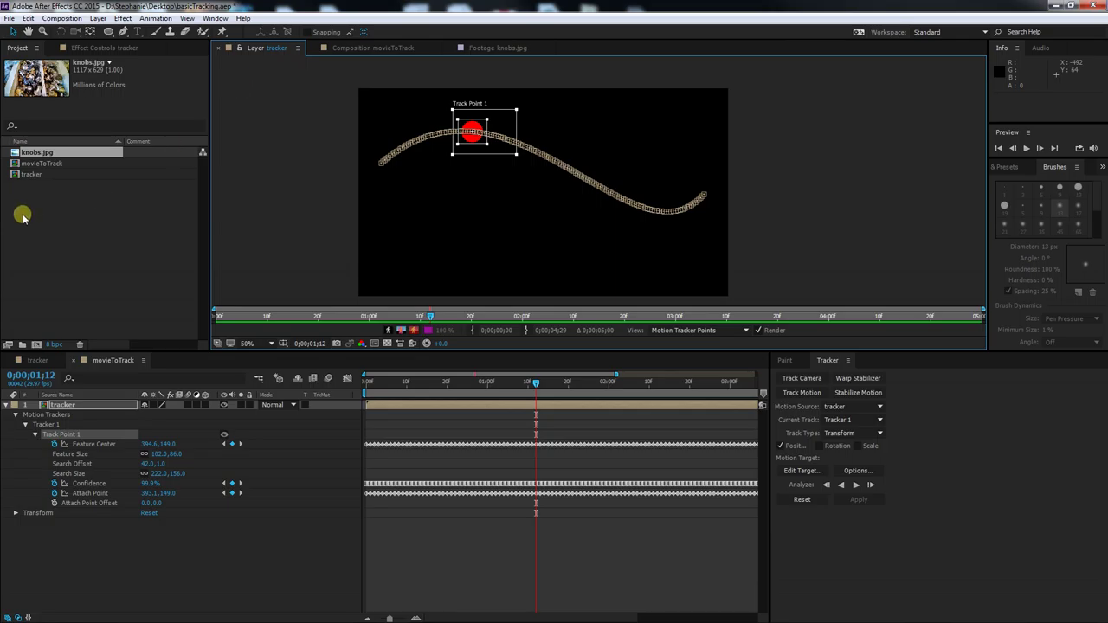
{"action": "left_click_drag", "start_coordinate": [31, 152], "coordinate": [82, 404]}
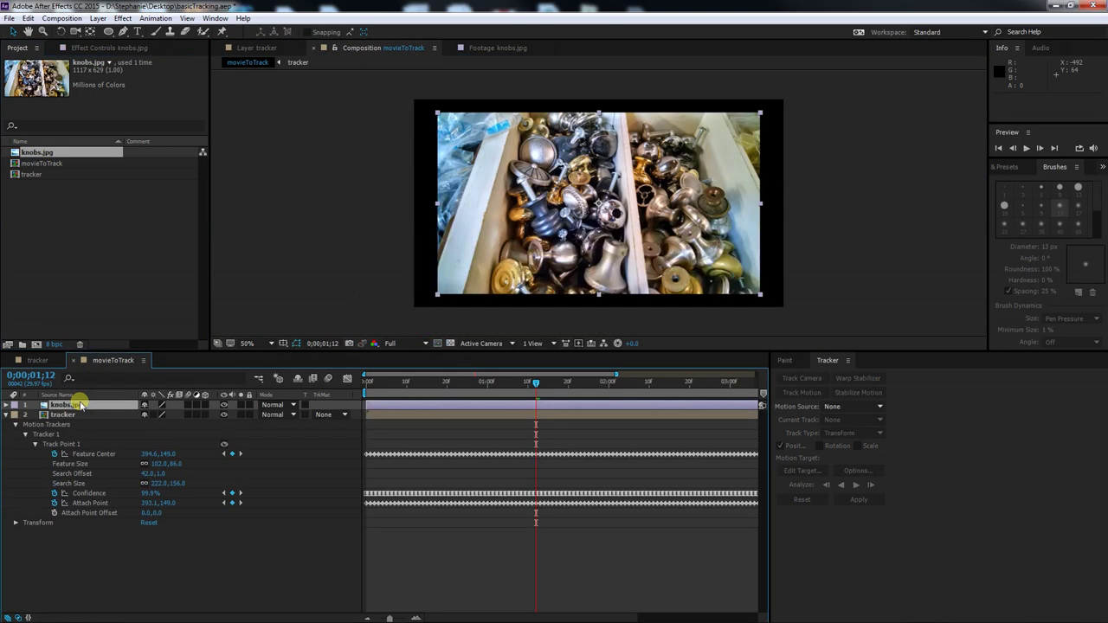
{"action": "left_click", "coordinate": [257, 48]}
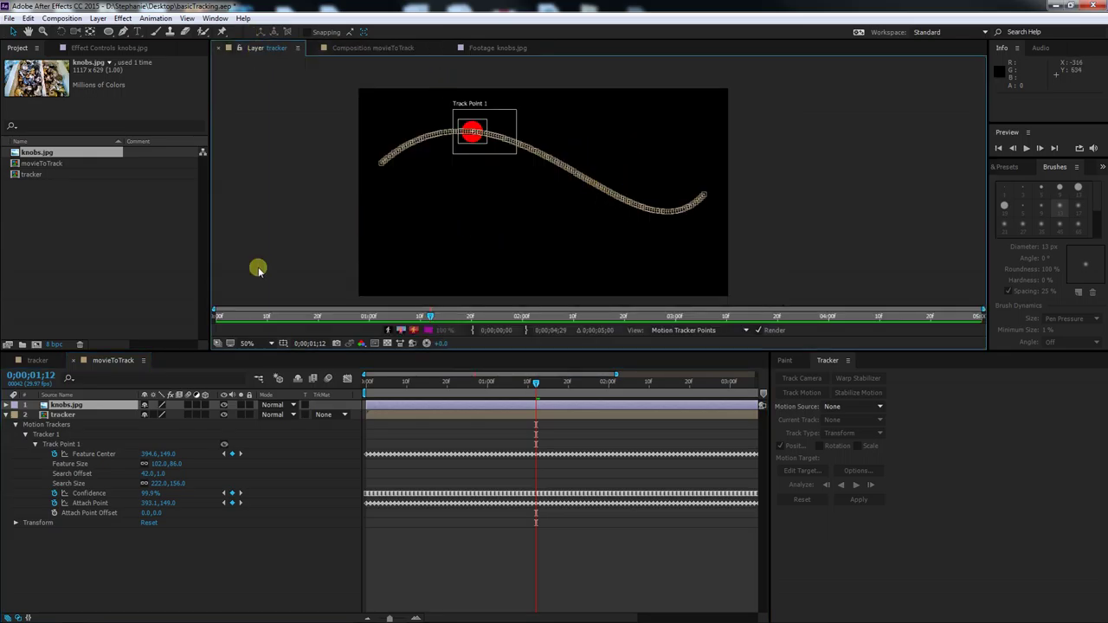
{"action": "left_click", "coordinate": [402, 49]}
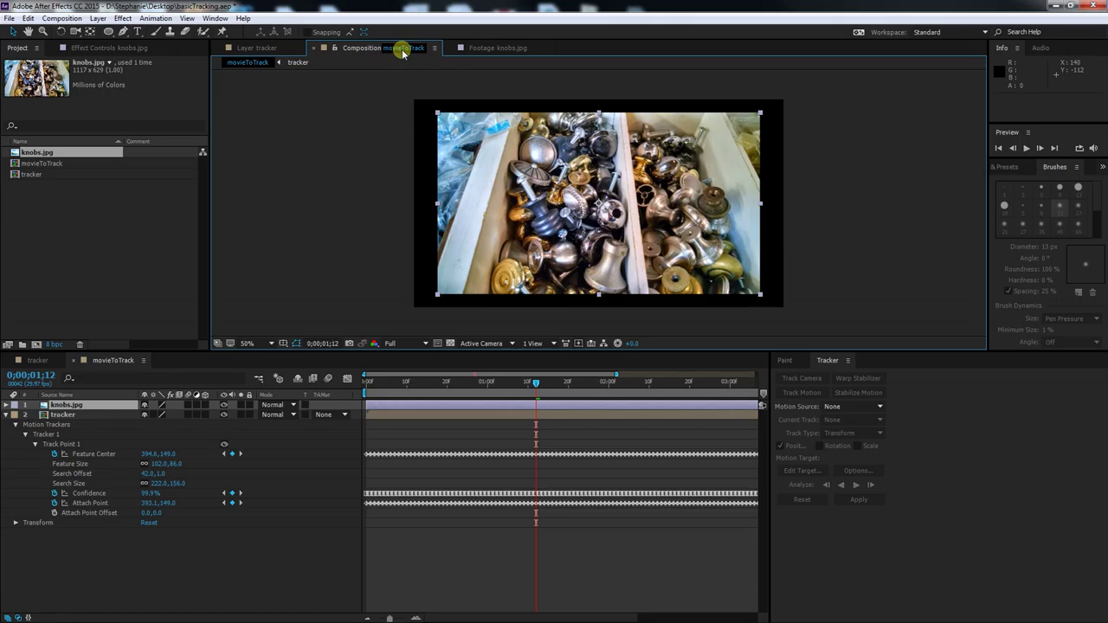
{"action": "left_click", "coordinate": [755, 294]}
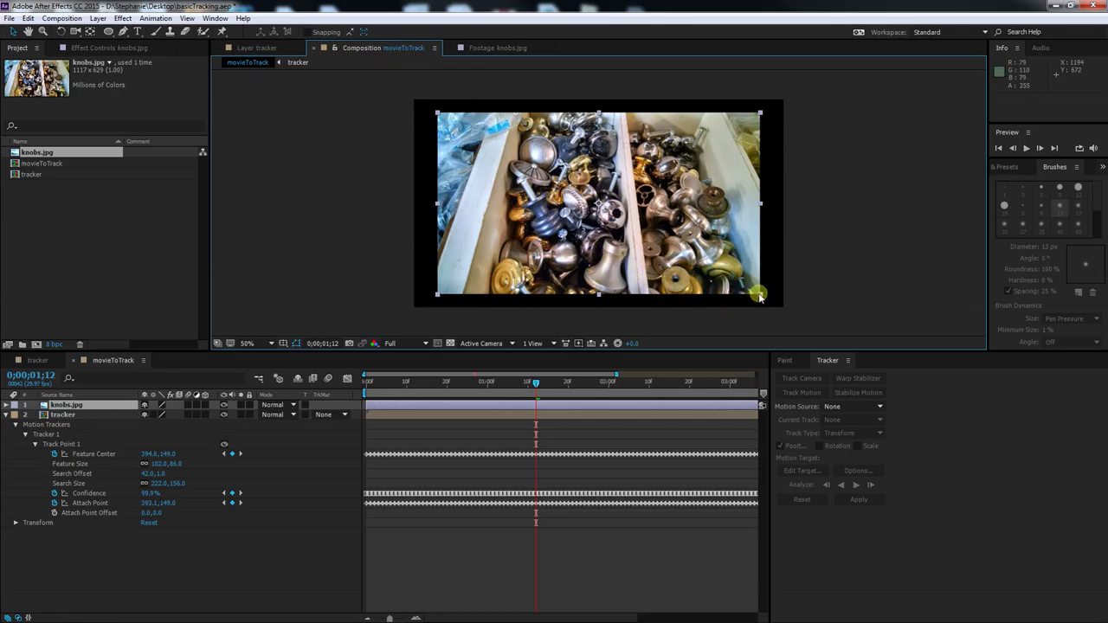
Scale knobs.jpg down to 26% and select the tracker layer as the motion source.
{"action": "left_click_drag", "start_coordinate": [760, 296], "coordinate": [639, 244]}
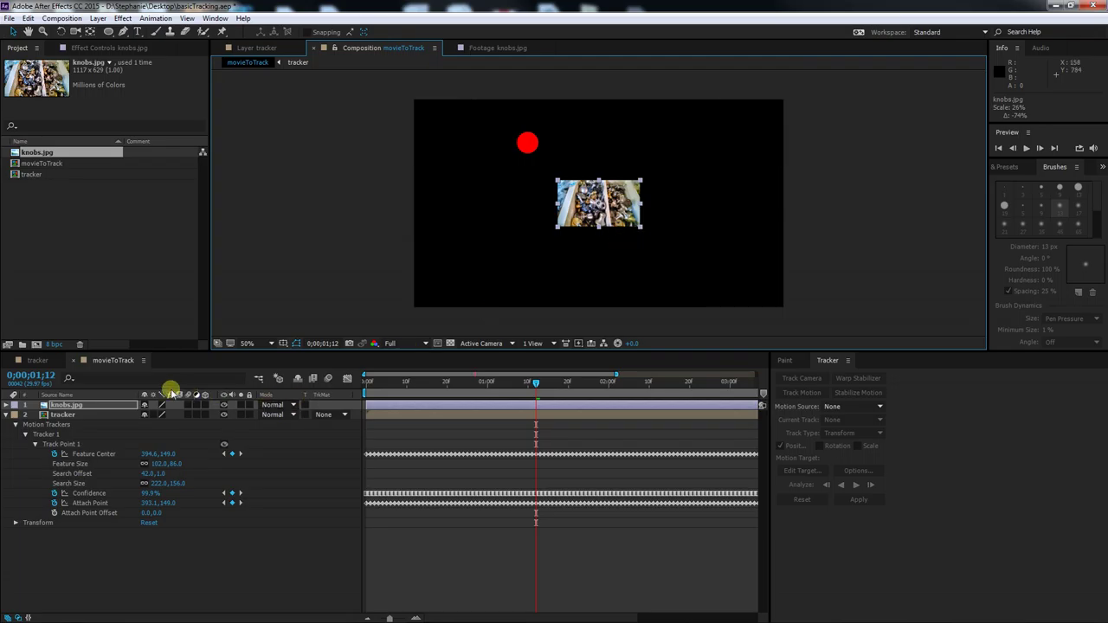
{"action": "left_click", "coordinate": [258, 48]}
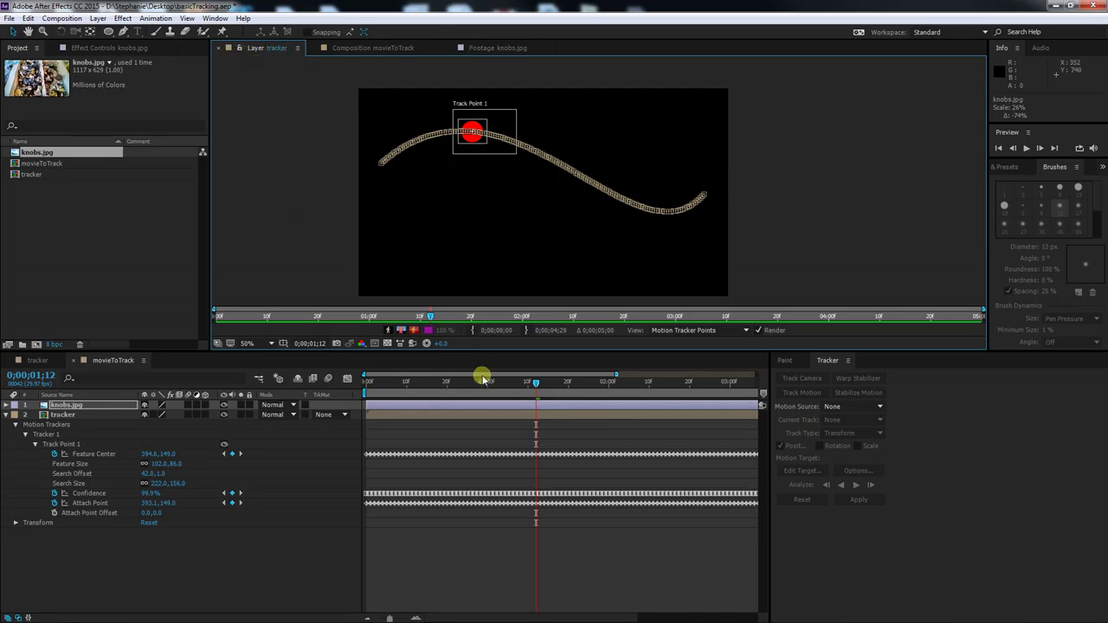
{"action": "left_click", "coordinate": [90, 417]}
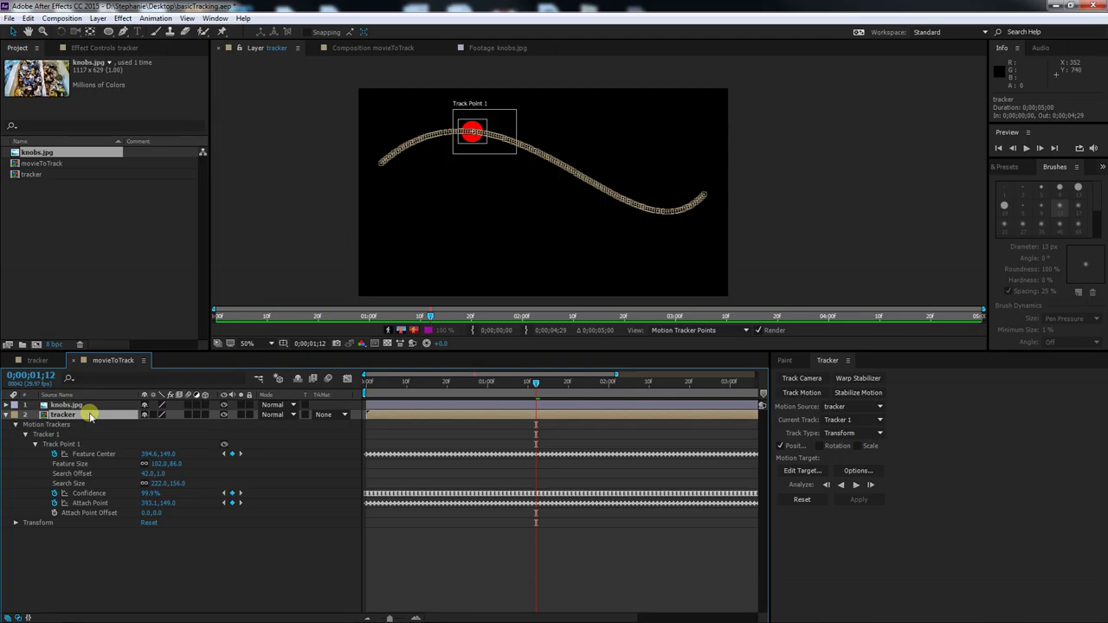
{"action": "left_click", "coordinate": [90, 405]}
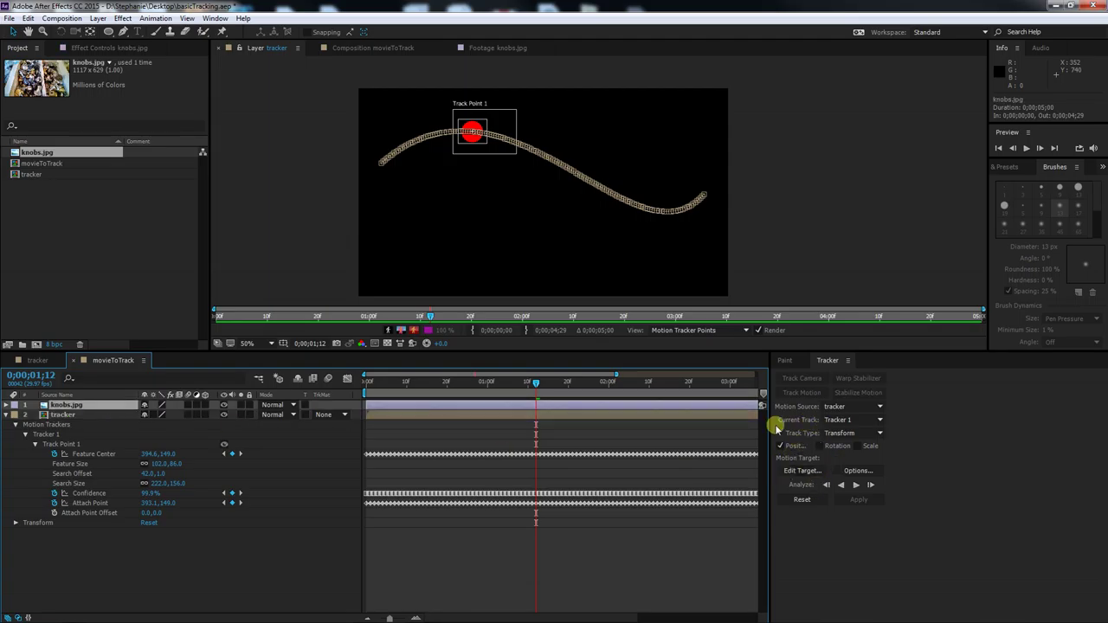
{"action": "left_click", "coordinate": [559, 417]}
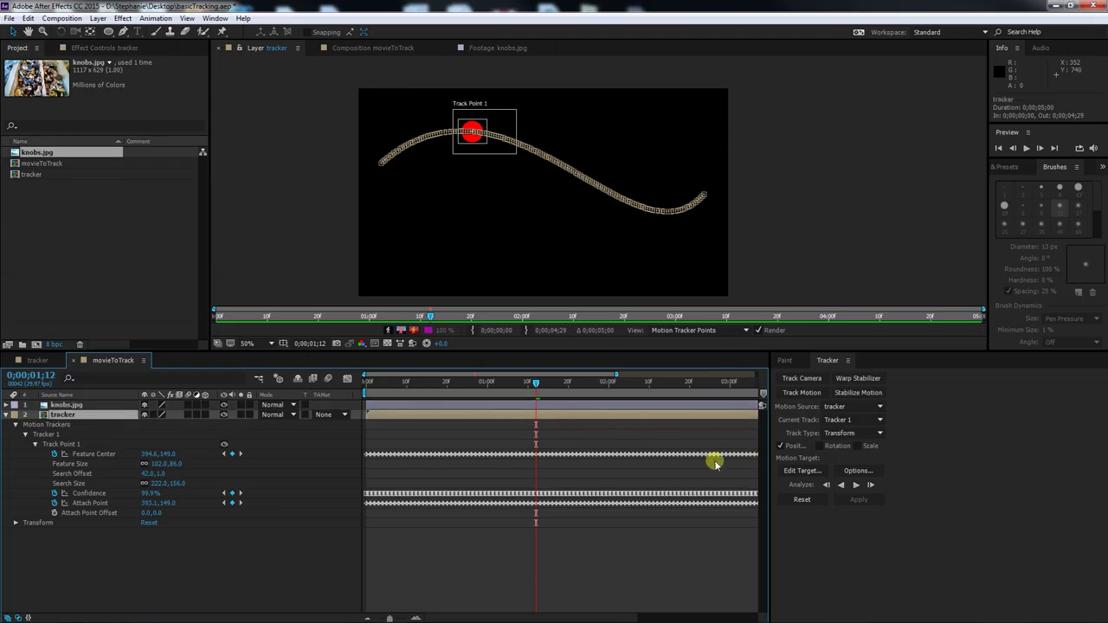
Set Layer 1. knobs.jpg as Tracker 1's motion target via Edit Target.
{"action": "left_click", "coordinate": [793, 473]}
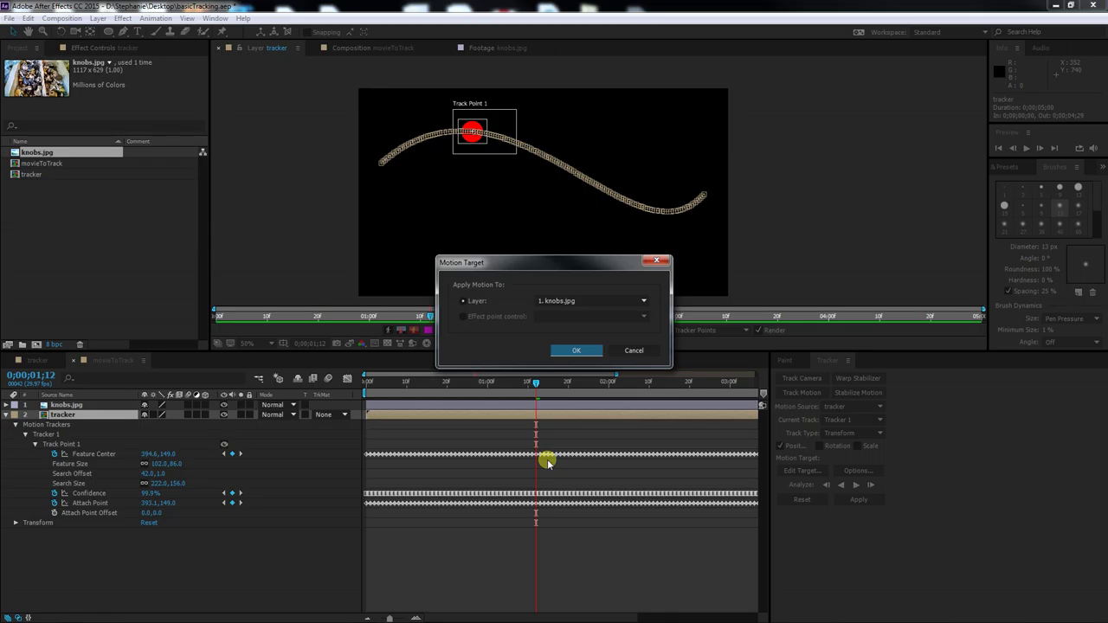
{"action": "left_click", "coordinate": [571, 302]}
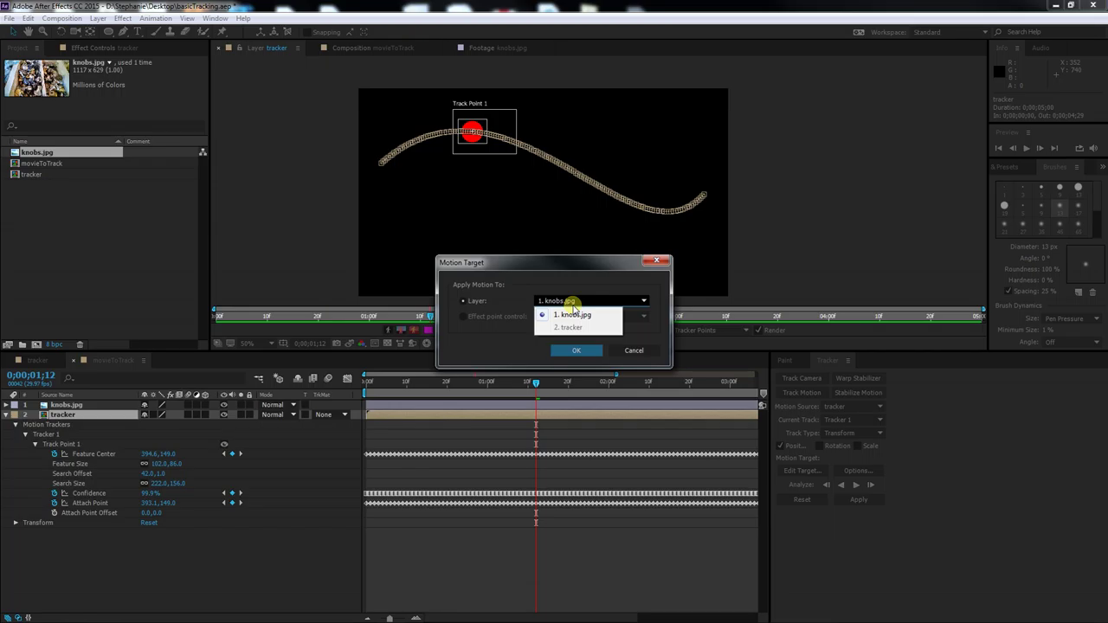
{"action": "left_click", "coordinate": [567, 315]}
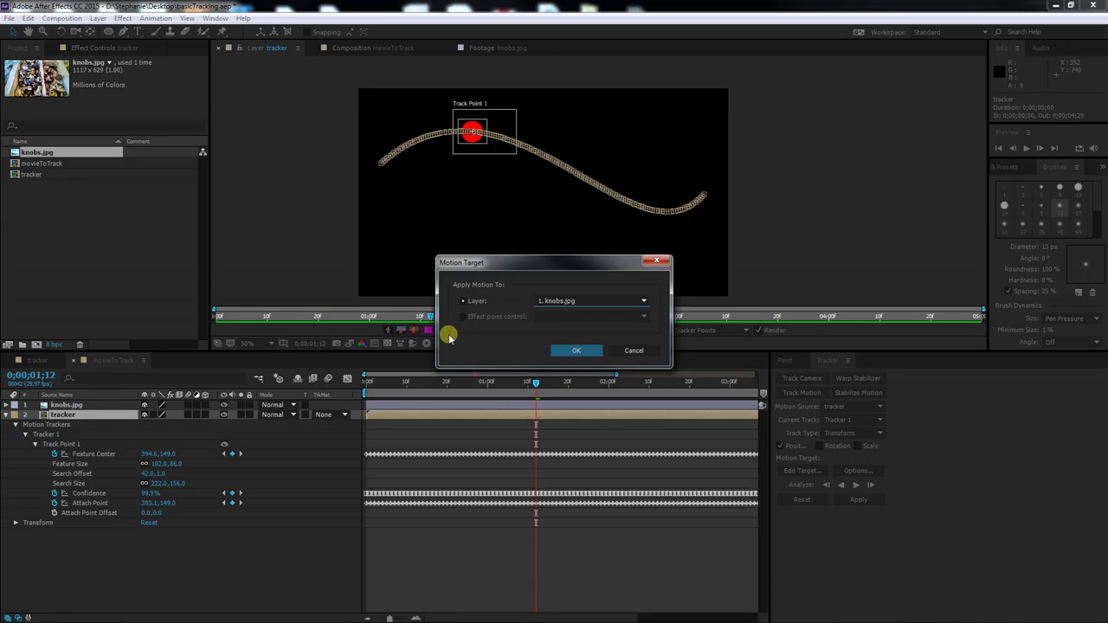
{"action": "left_click", "coordinate": [586, 351]}
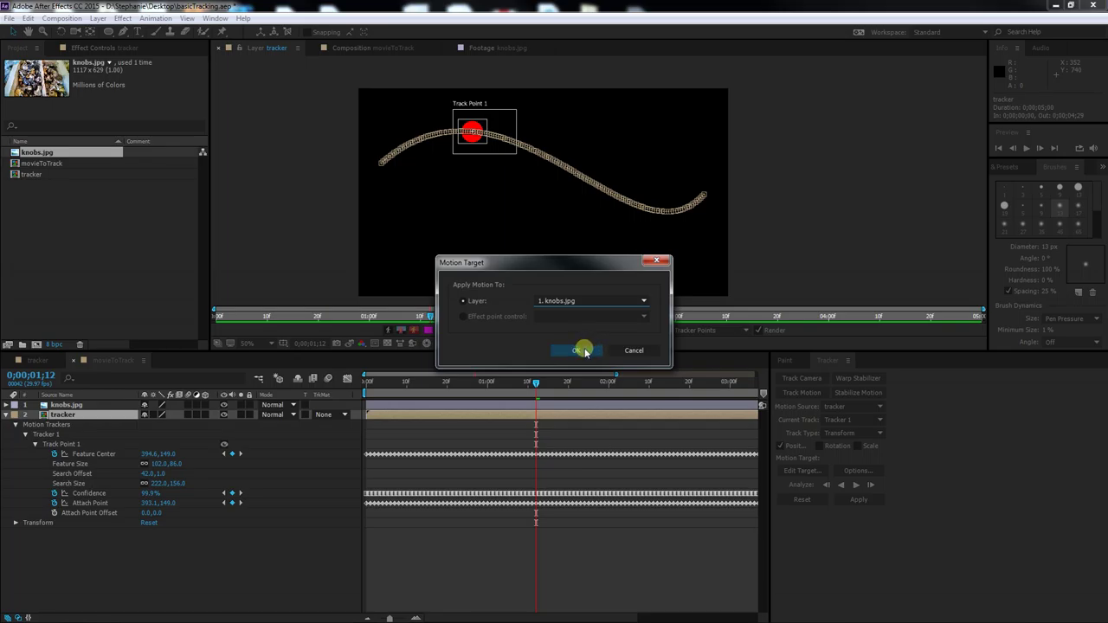
{"action": "left_click", "coordinate": [582, 351]}
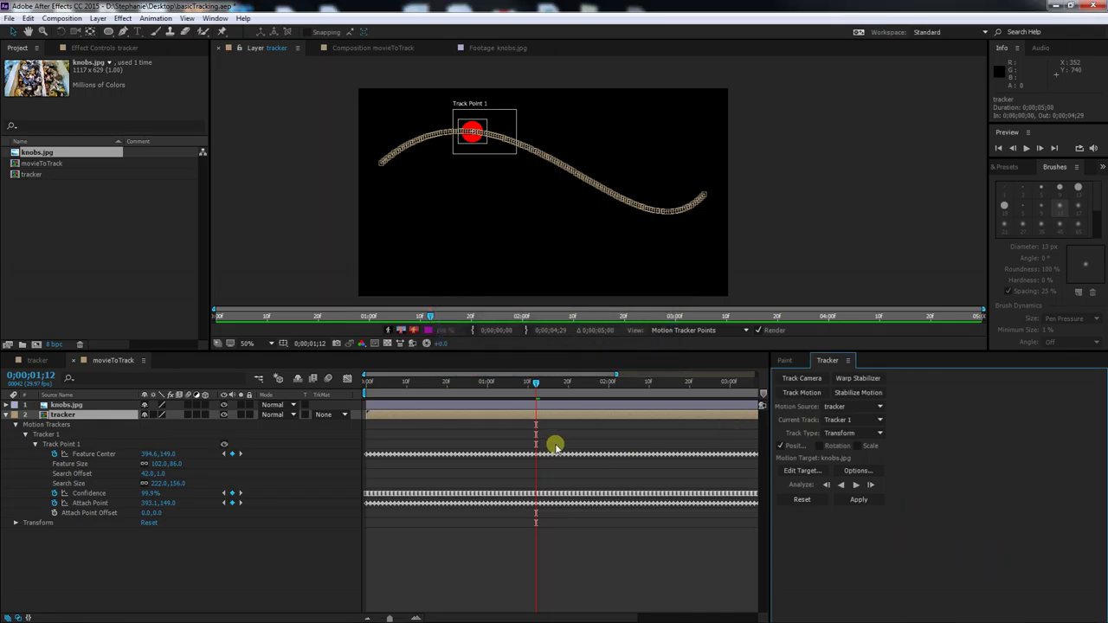
Apply Tracker 1's motion to the knobs.jpg layer with Apply Dimensions kept at X and Y.
{"action": "left_click", "coordinate": [866, 500]}
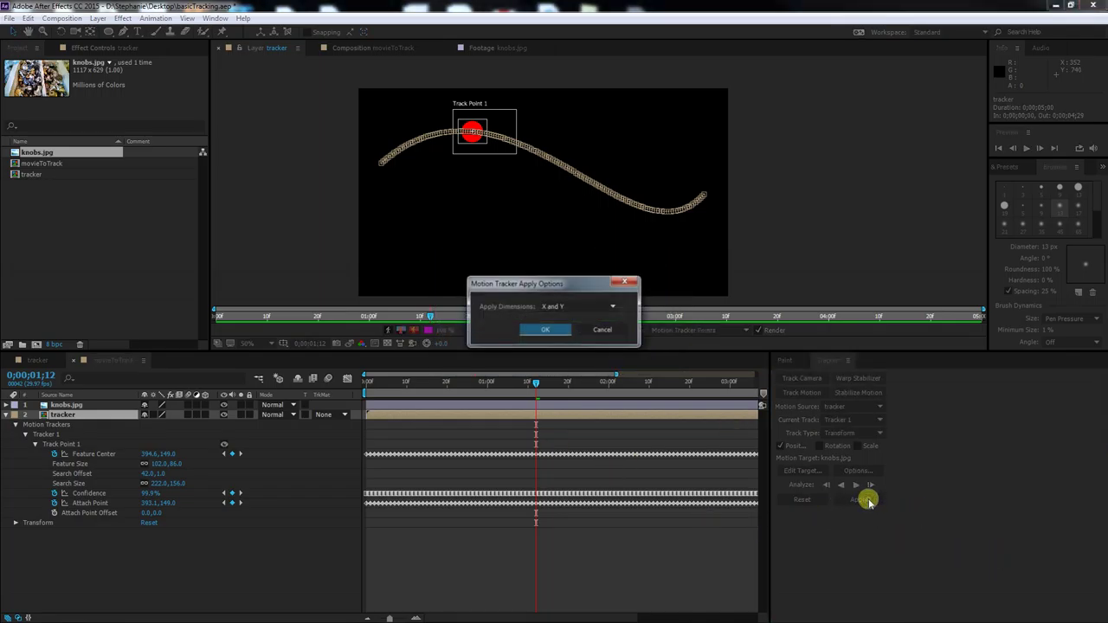
{"action": "left_click", "coordinate": [547, 310]}
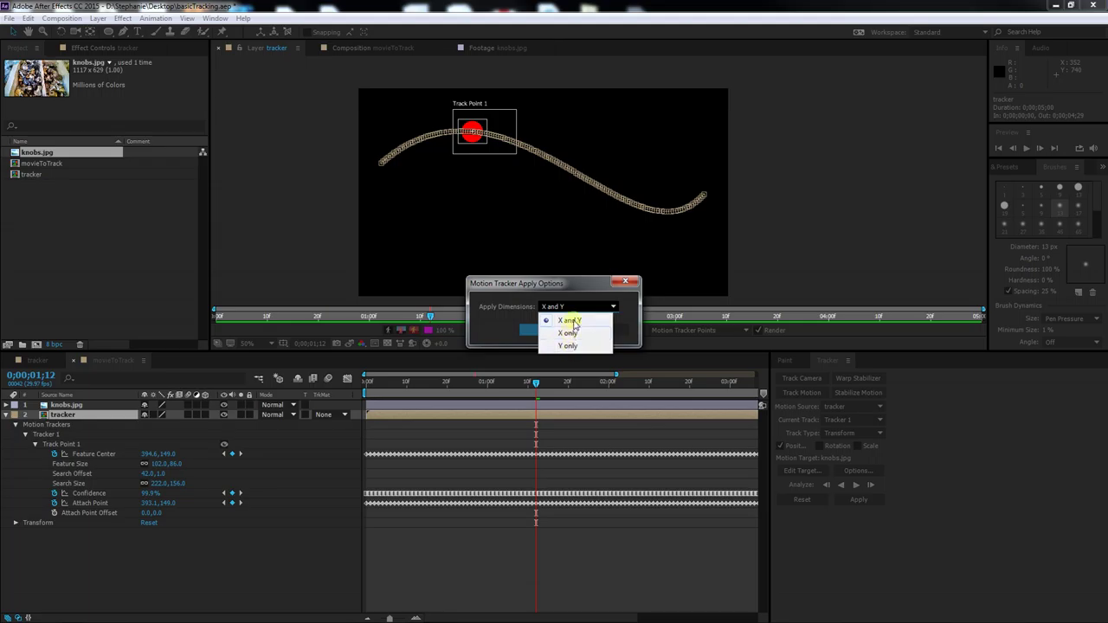
{"action": "left_click", "coordinate": [573, 322]}
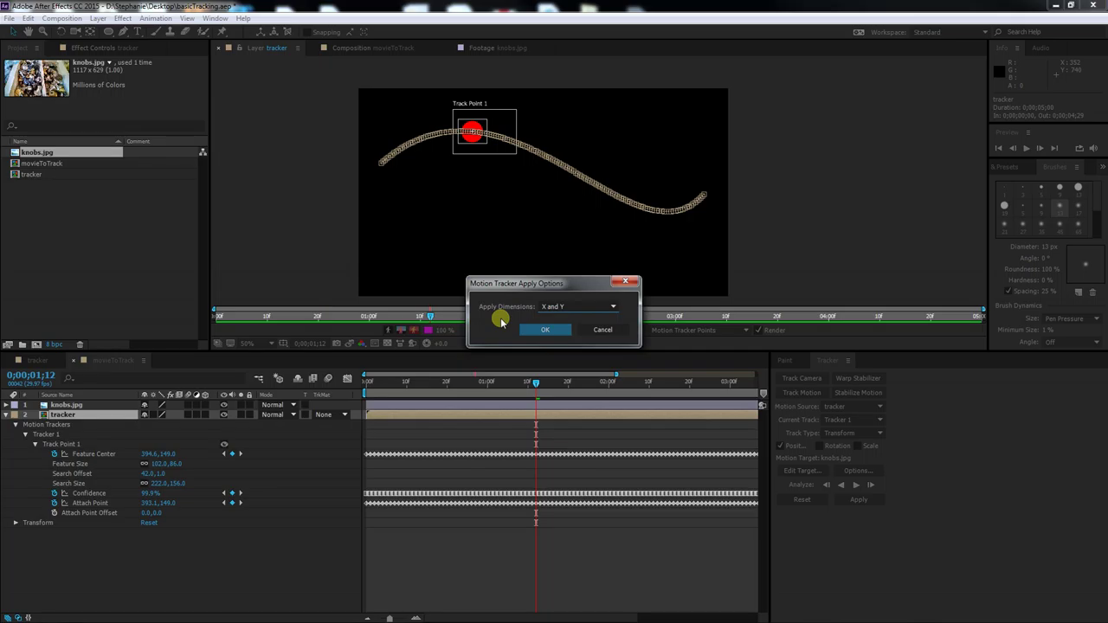
{"action": "left_click", "coordinate": [540, 330]}
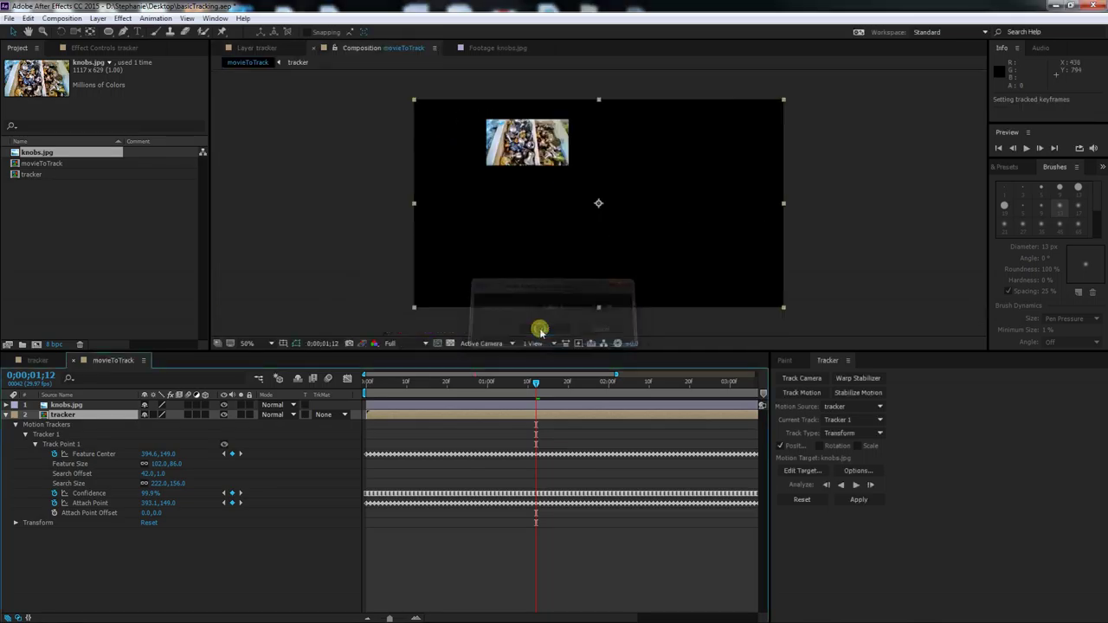
{"action": "left_click", "coordinate": [371, 382]}
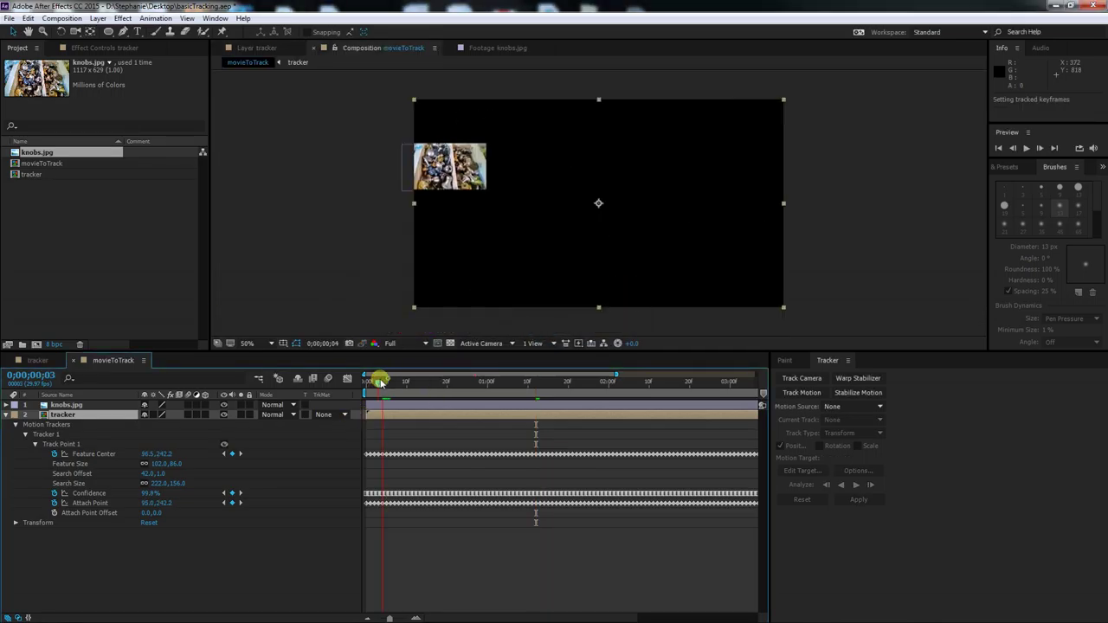
{"action": "left_click_drag", "start_coordinate": [371, 381], "coordinate": [977, 422]}
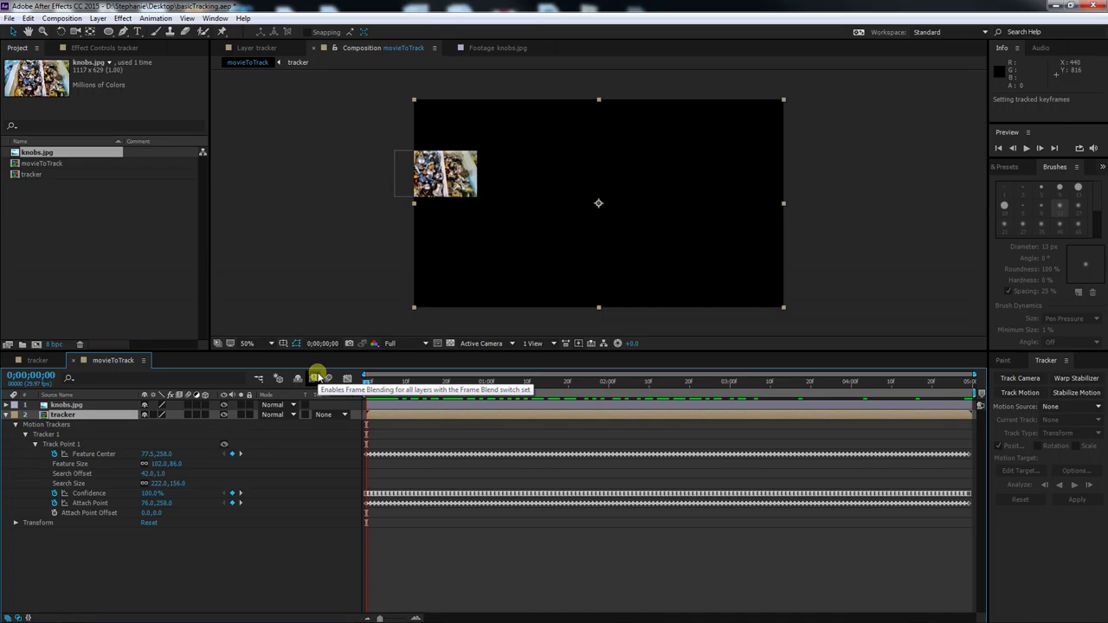
{"action": "key", "text": "space"}
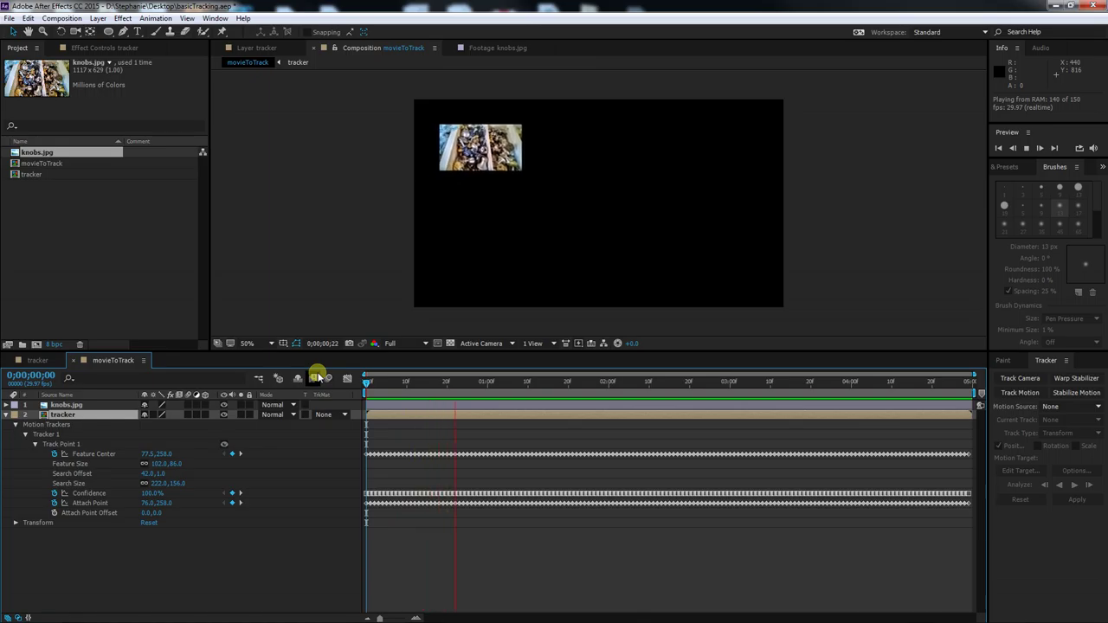
{"action": "key", "text": "space"}
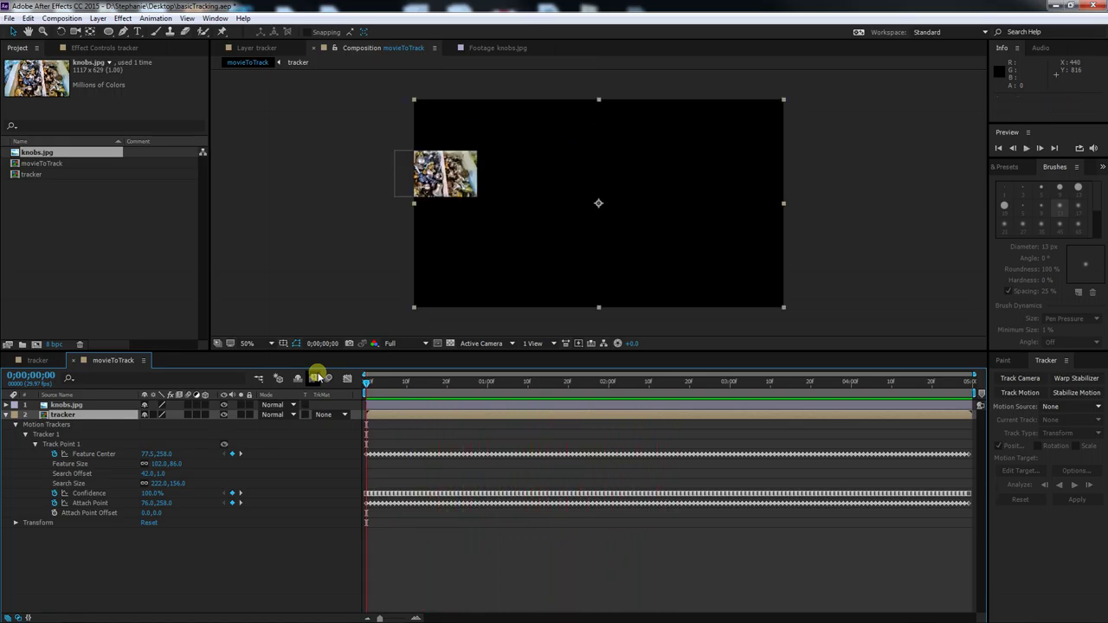
{"action": "left_click", "coordinate": [223, 405]}
{"action": "key", "text": "space"}
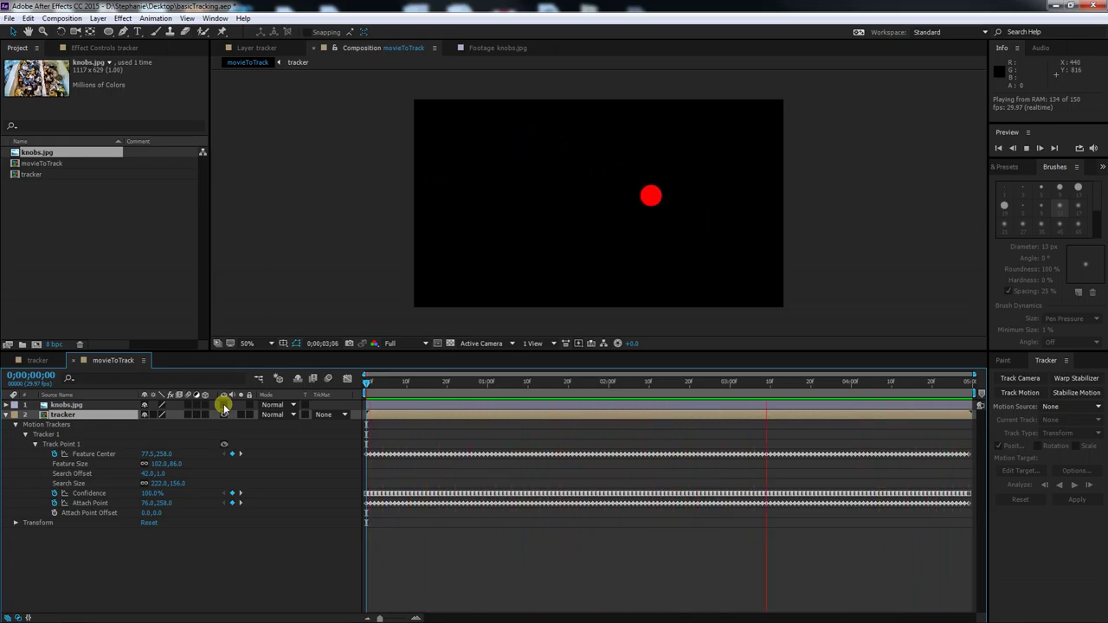
{"action": "key", "text": "space"}
{"action": "left_click", "coordinate": [223, 404]}
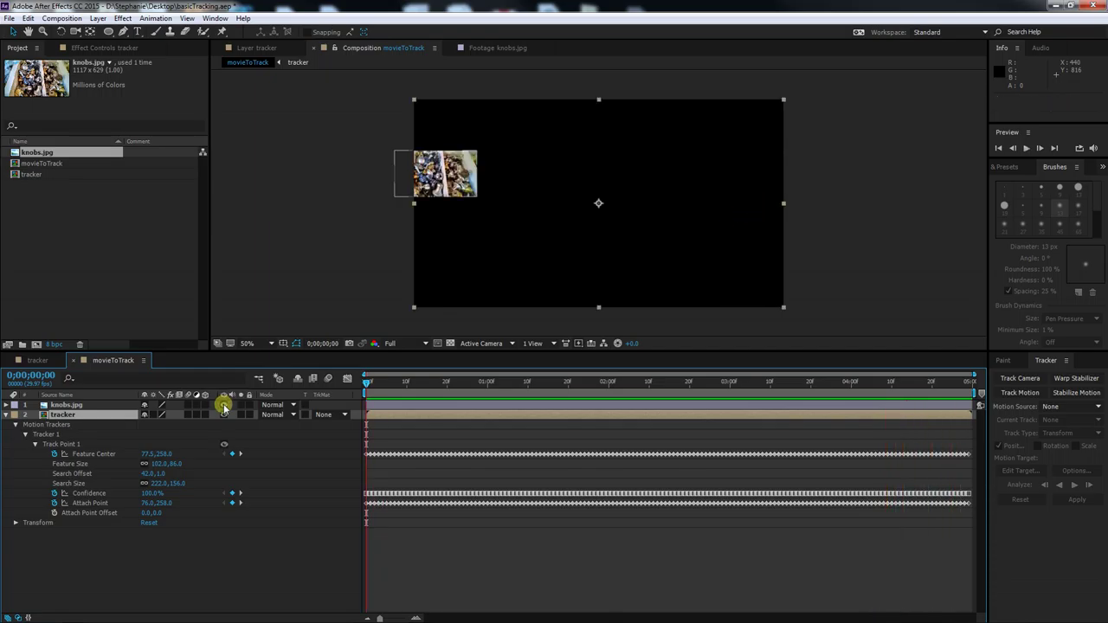
{"action": "key", "text": "space"}
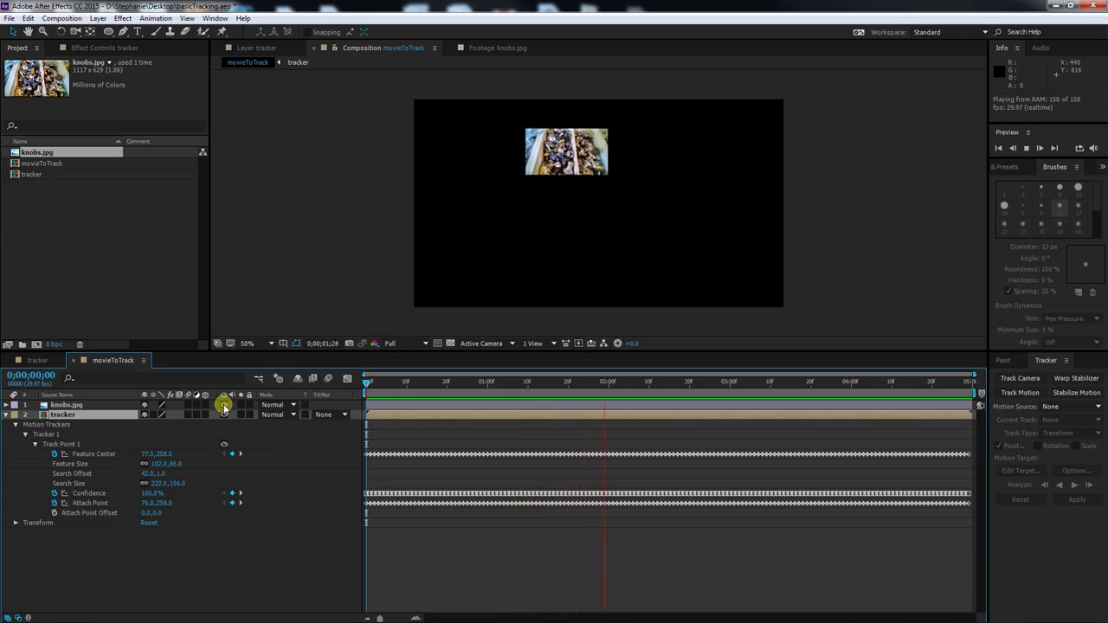
{"action": "left_click", "coordinate": [215, 18]}
Show the Smoother panel, stop the preview, and select the tracker's Feature Center keyframes.
{"action": "left_click", "coordinate": [166, 258]}
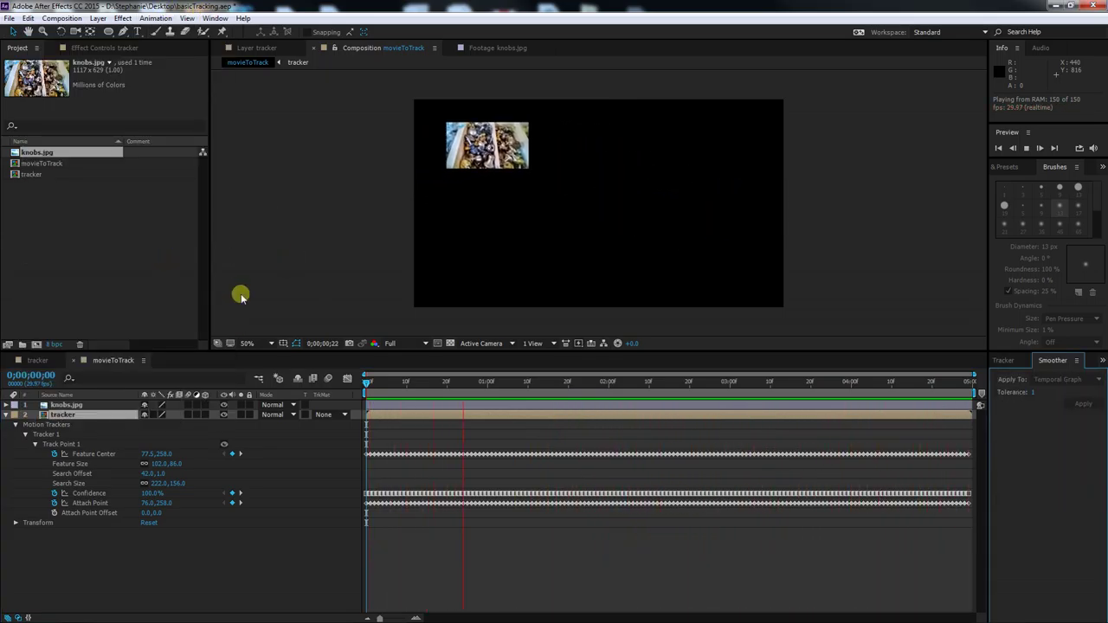
{"action": "left_click", "coordinate": [601, 208]}
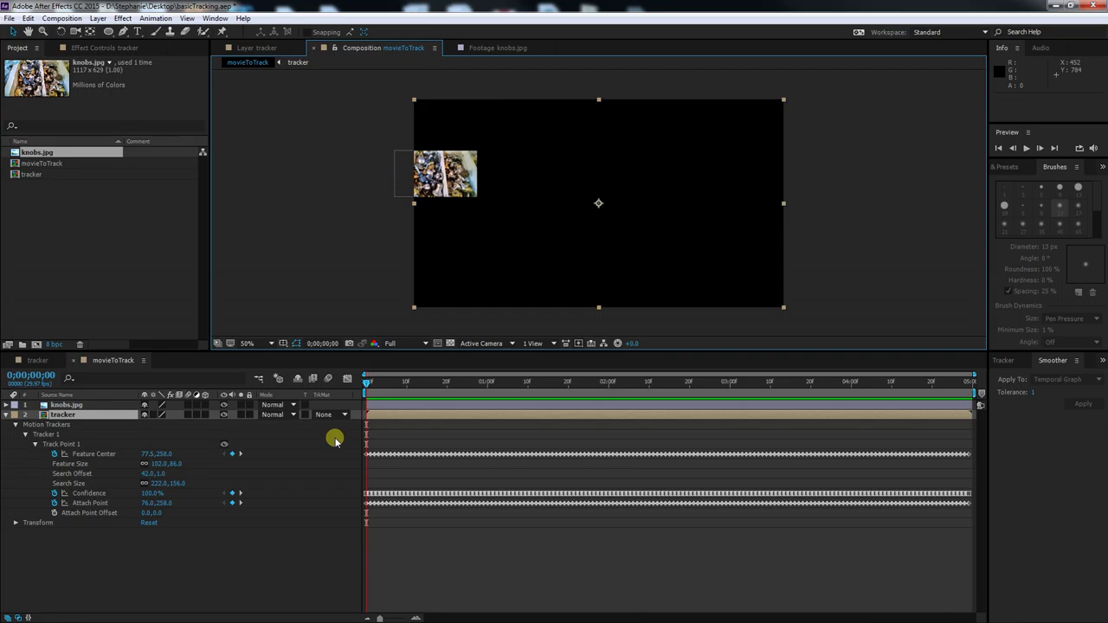
{"action": "left_click_drag", "start_coordinate": [336, 440], "coordinate": [1012, 472]}
{"action": "left_click", "coordinate": [1068, 381]}
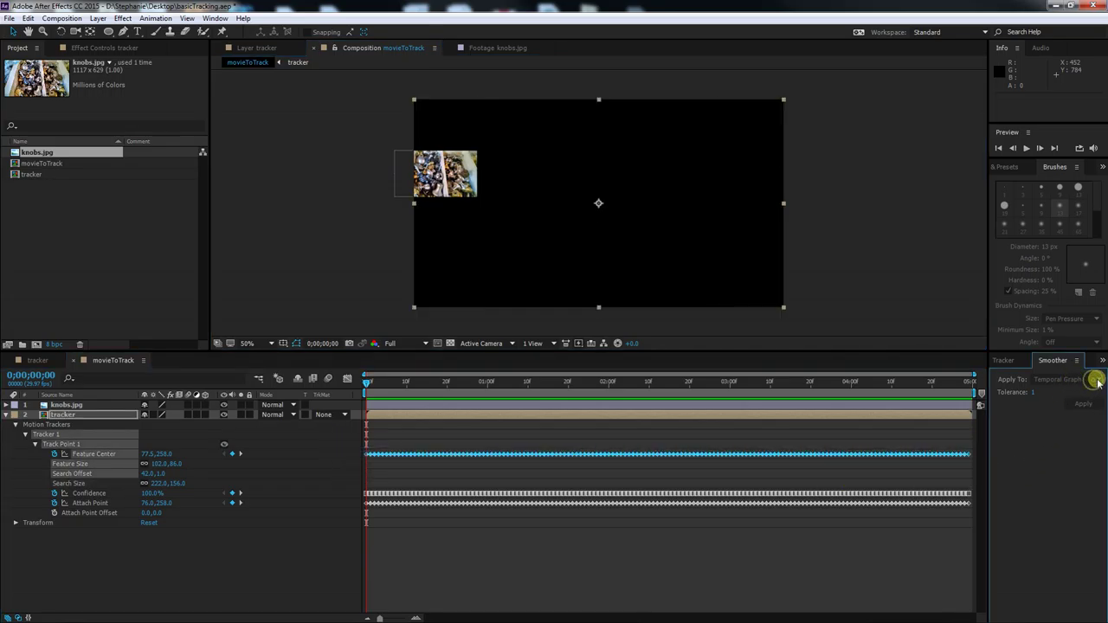
{"action": "left_click", "coordinate": [313, 549]}
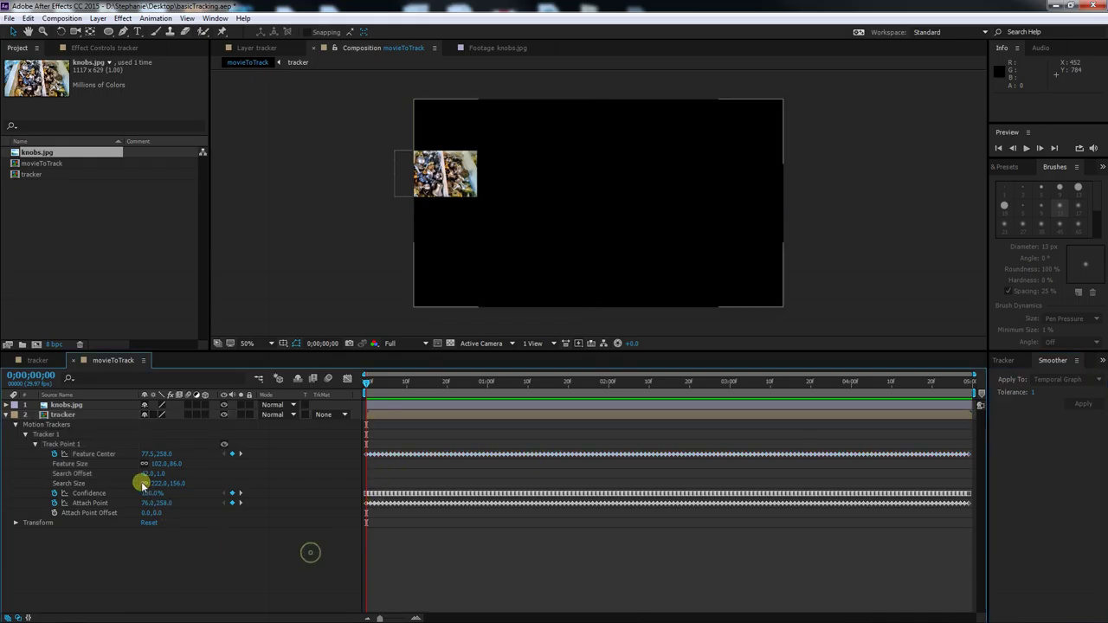
{"action": "left_click", "coordinate": [104, 457]}
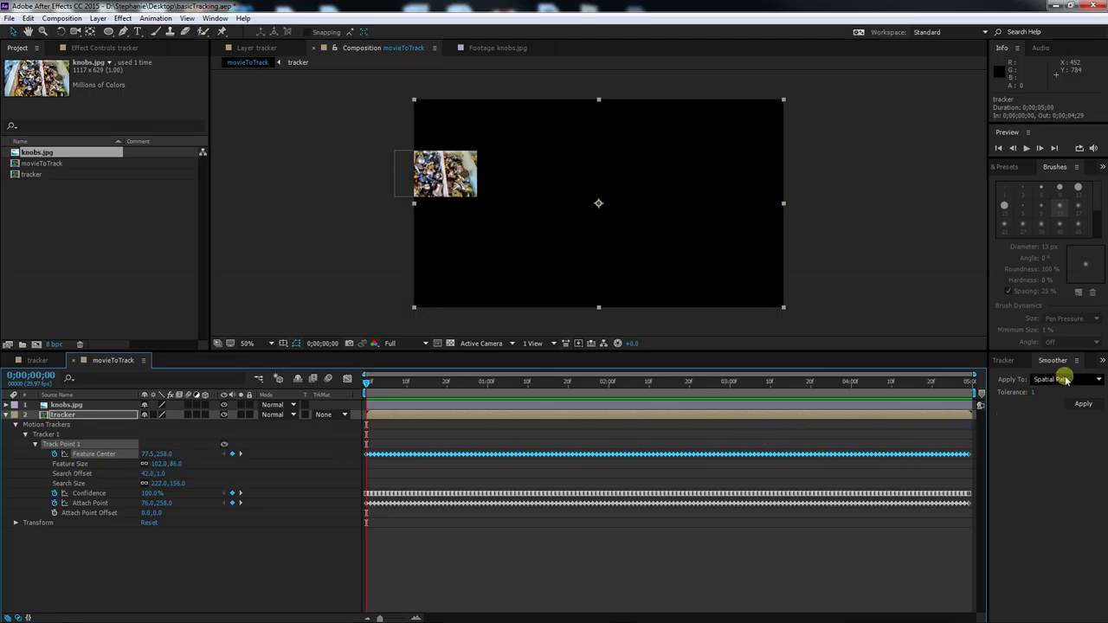
Reveal knobs.jpg's keyframed Position property with U and select all its keyframes.
{"action": "left_click", "coordinate": [86, 404]}
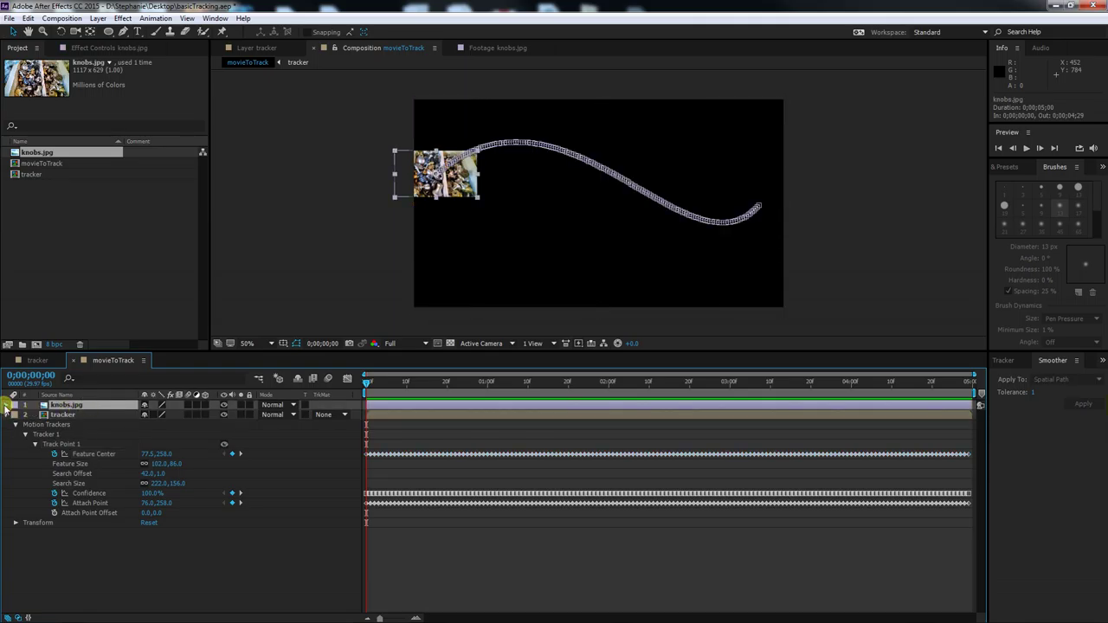
{"action": "left_click", "coordinate": [6, 405]}
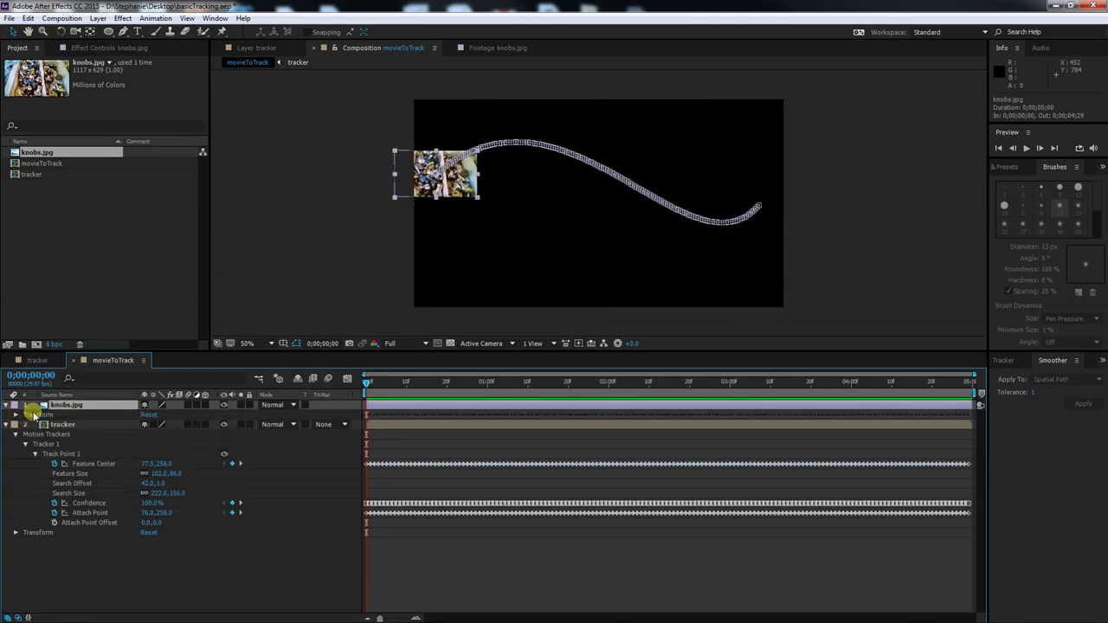
{"action": "key", "text": "u"}
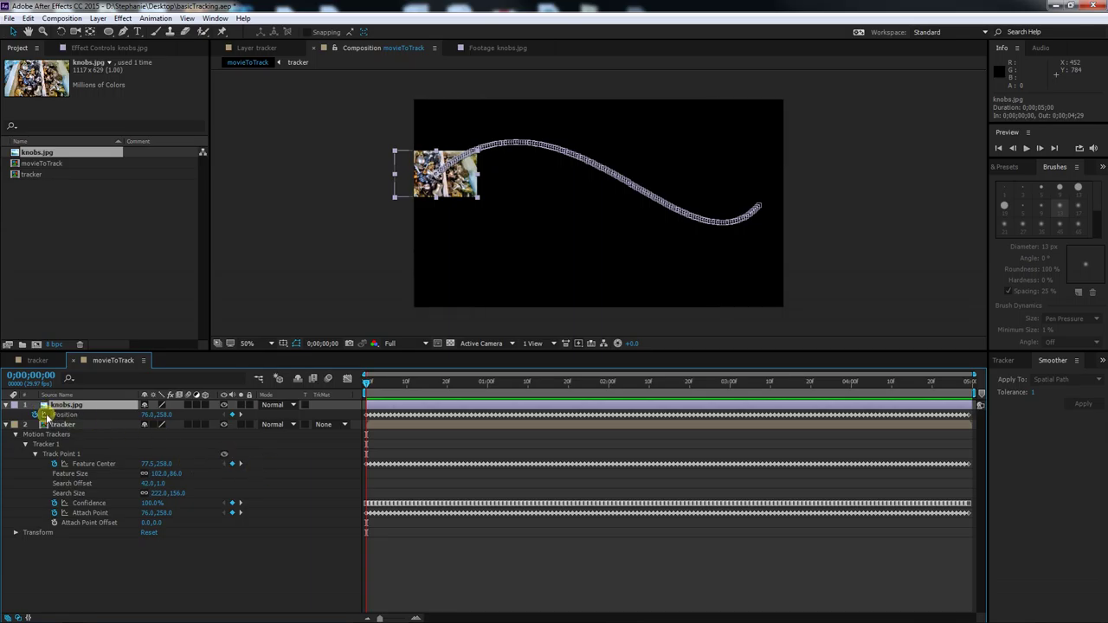
{"action": "left_click", "coordinate": [58, 416]}
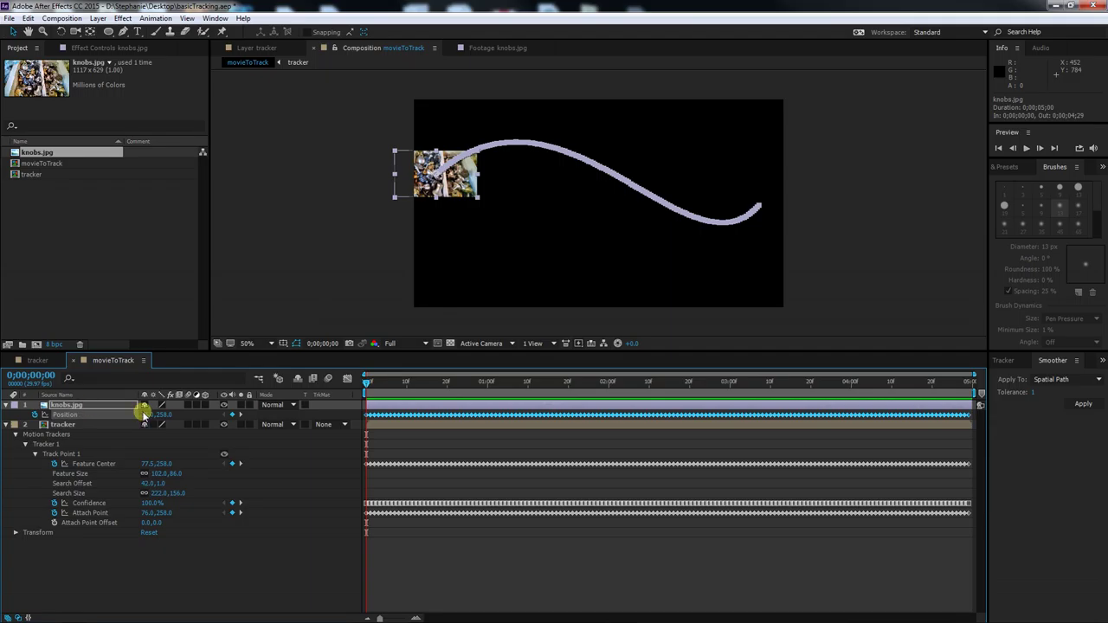
Smooth knobs.jpg's Position keyframes at tolerance 1 and preview the smoothed motion.
{"action": "left_click", "coordinate": [1085, 404]}
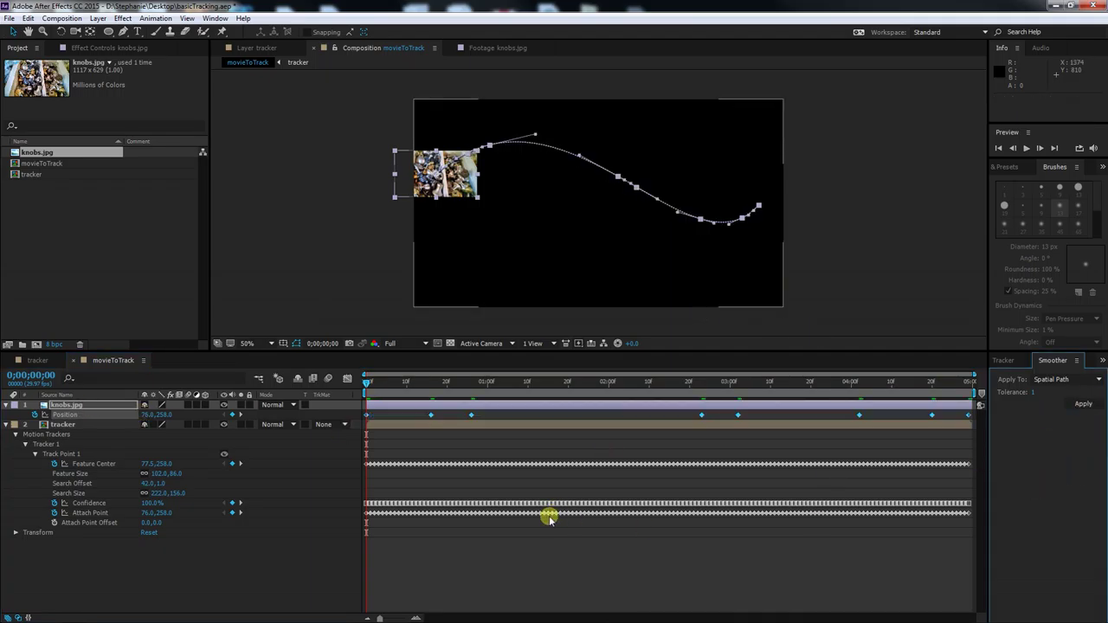
{"action": "key", "text": "space"}
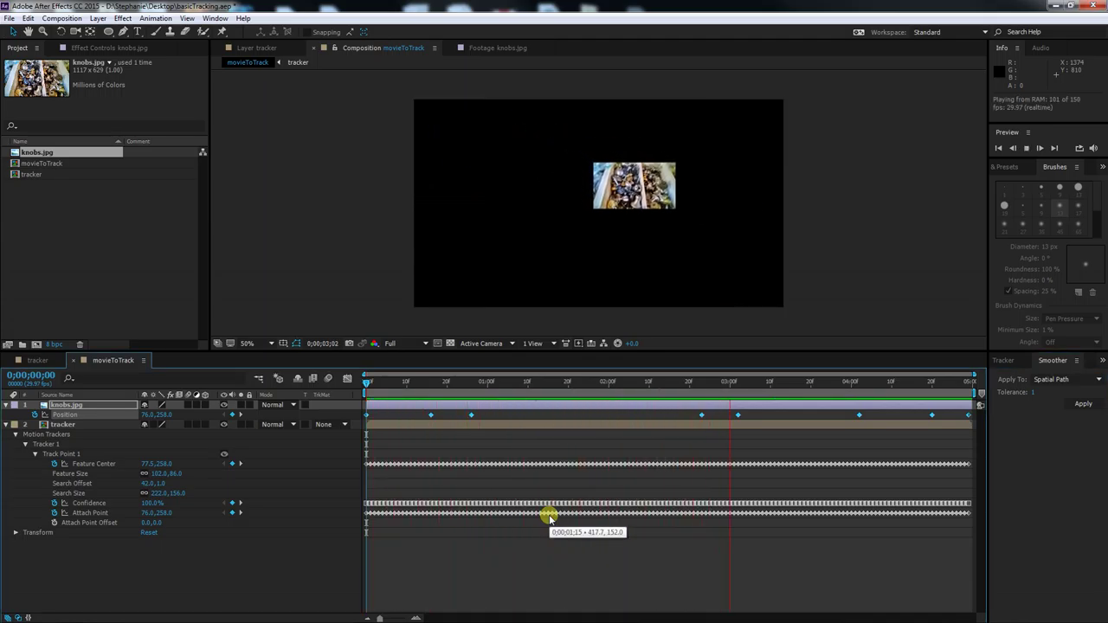
{"action": "key", "text": "space"}
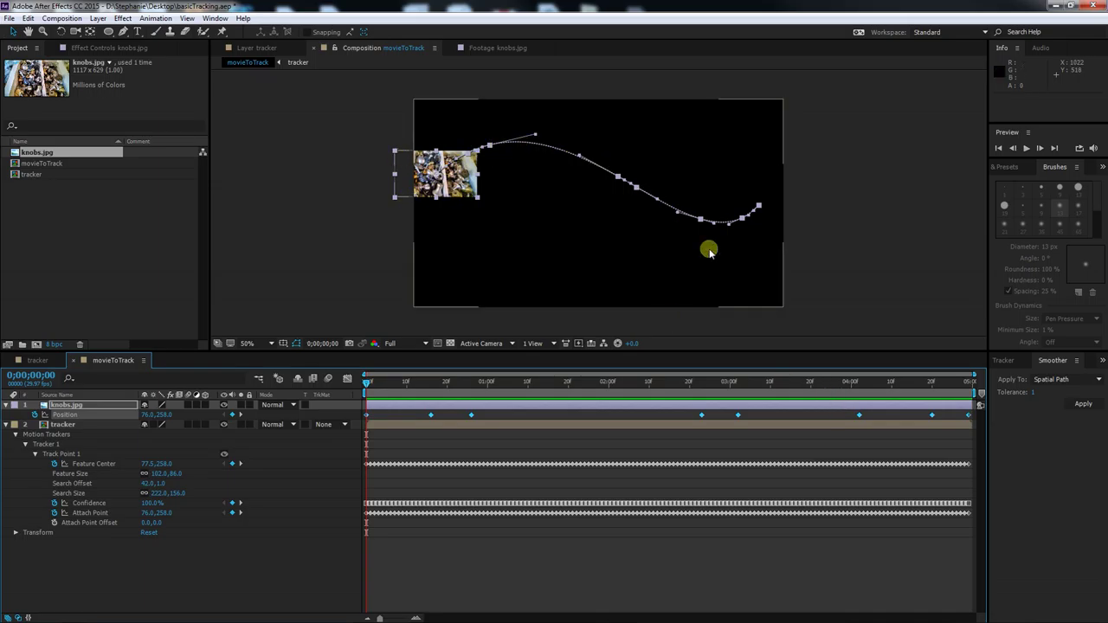
{"action": "left_click", "coordinate": [223, 405]}
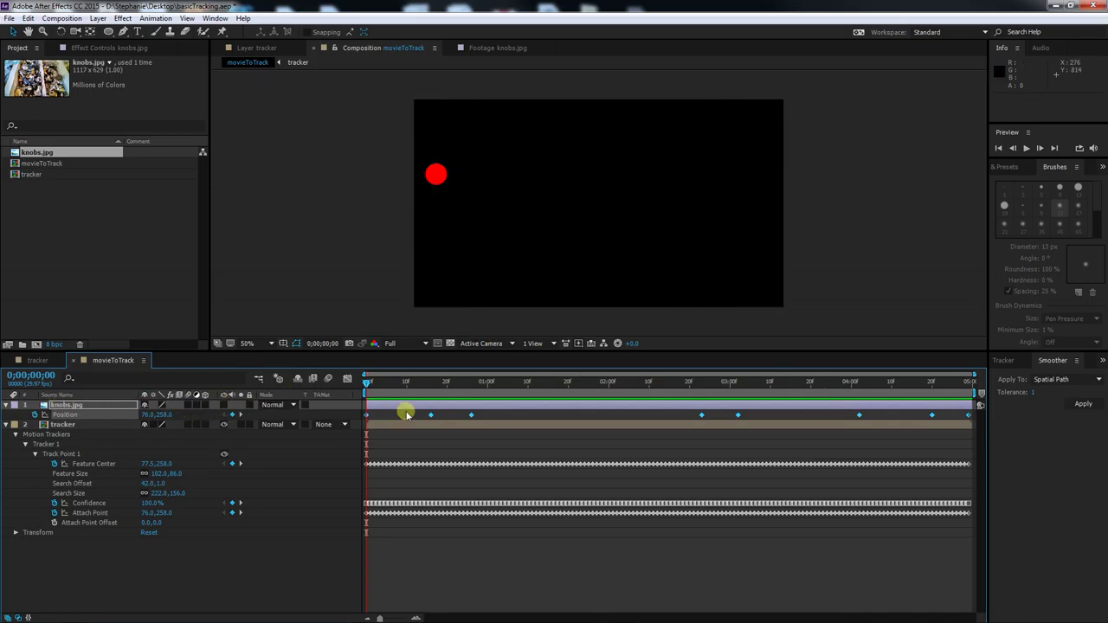
{"action": "left_click_drag", "start_coordinate": [380, 381], "coordinate": [799, 406]}
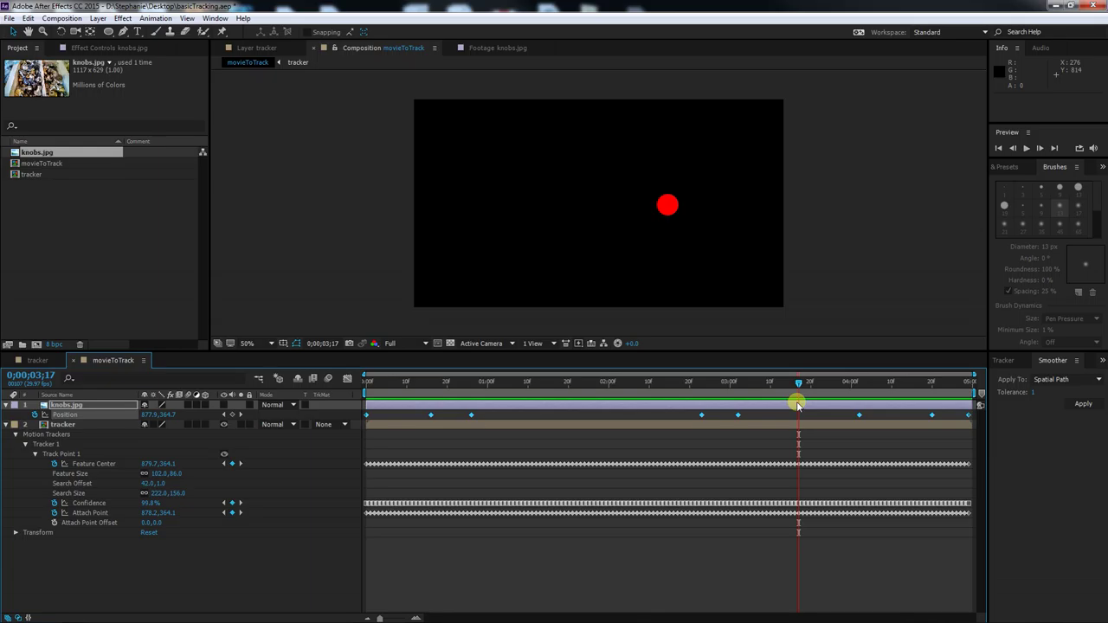
{"action": "mouse_move", "coordinate": [805, 619]}
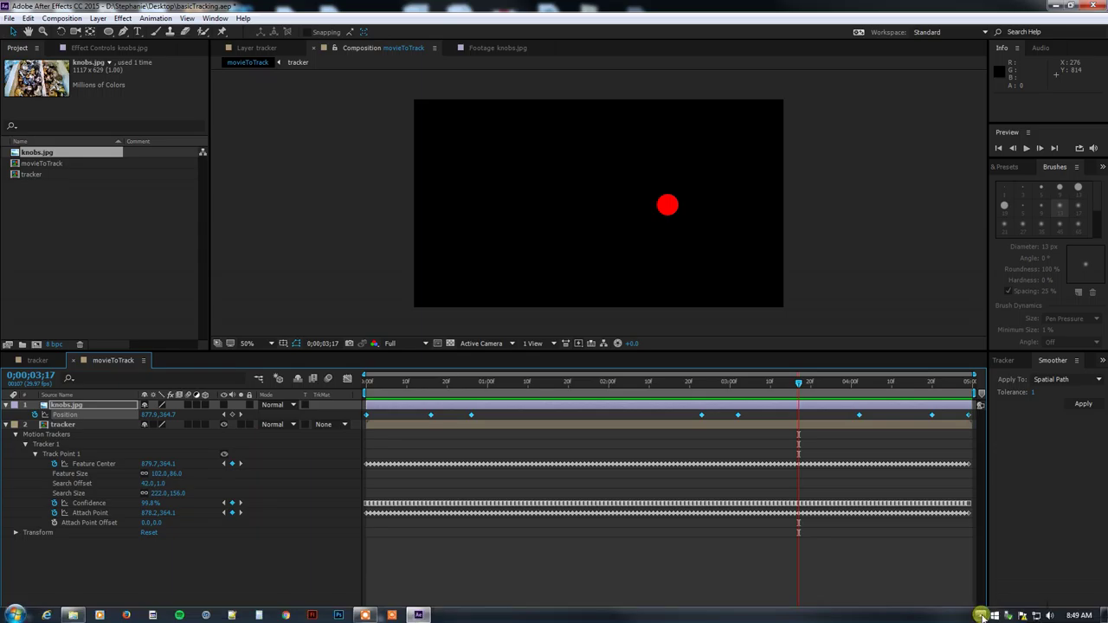
Show the screen recorder's Pause/Stop control bar from the system tray and nudge it into place.
{"action": "left_click", "coordinate": [982, 616]}
{"action": "left_click", "coordinate": [951, 559]}
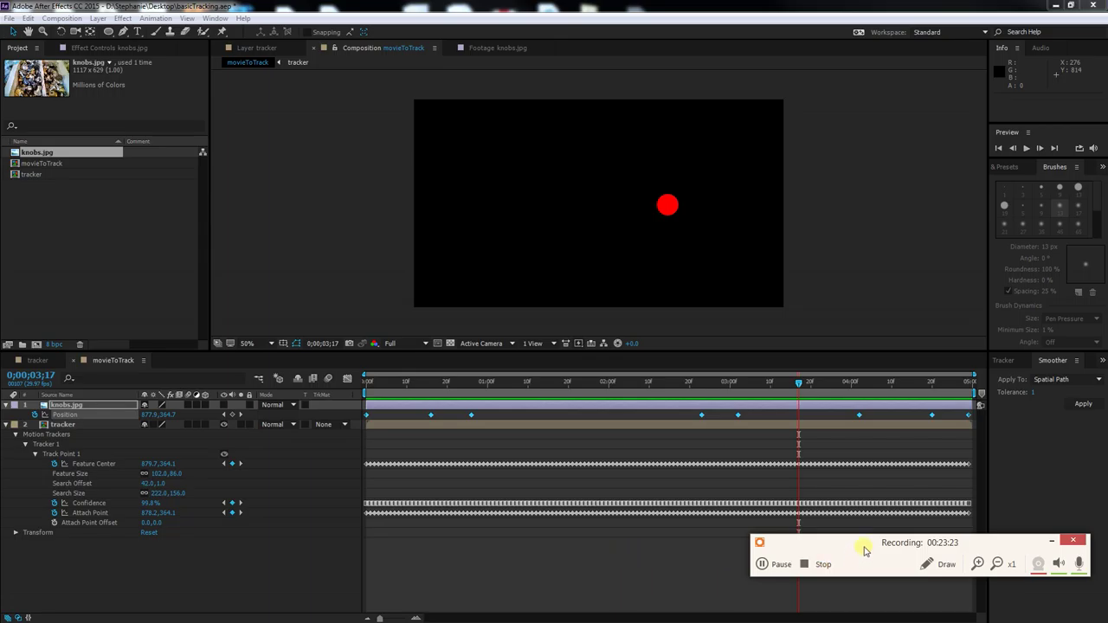
{"action": "left_click_drag", "start_coordinate": [866, 548], "coordinate": [862, 540]}
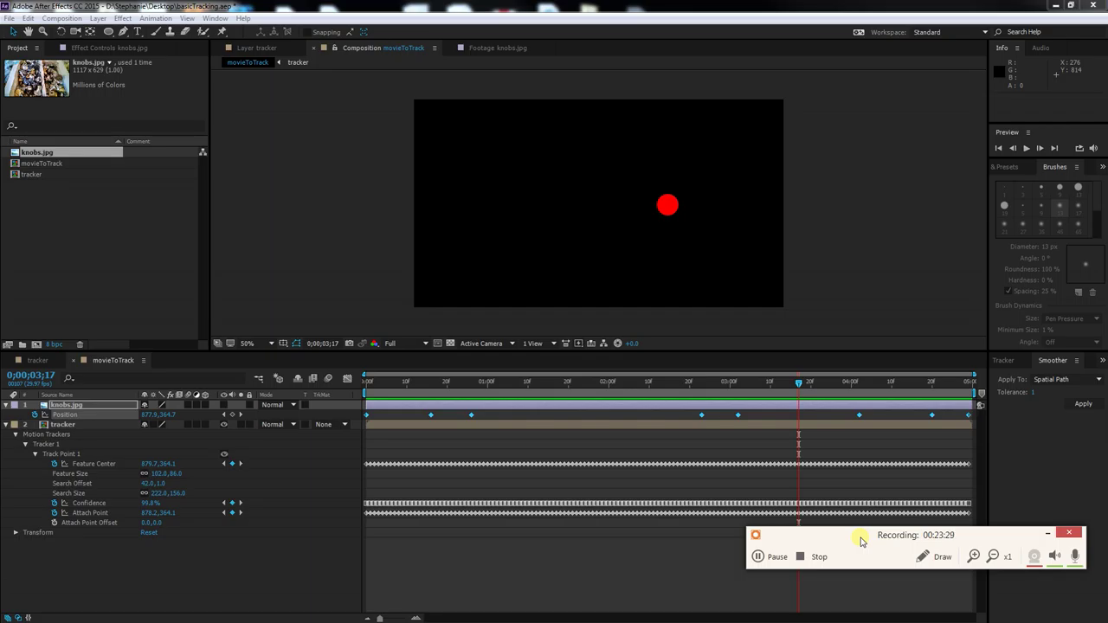